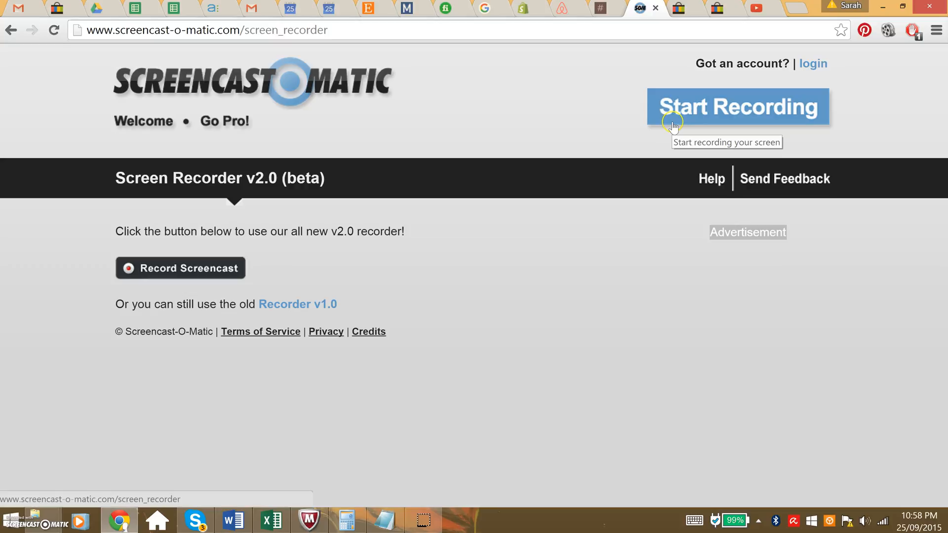
Switch to the eBay listing form and look over its sections from postage back up to the item description details.
left_click(680, 8)
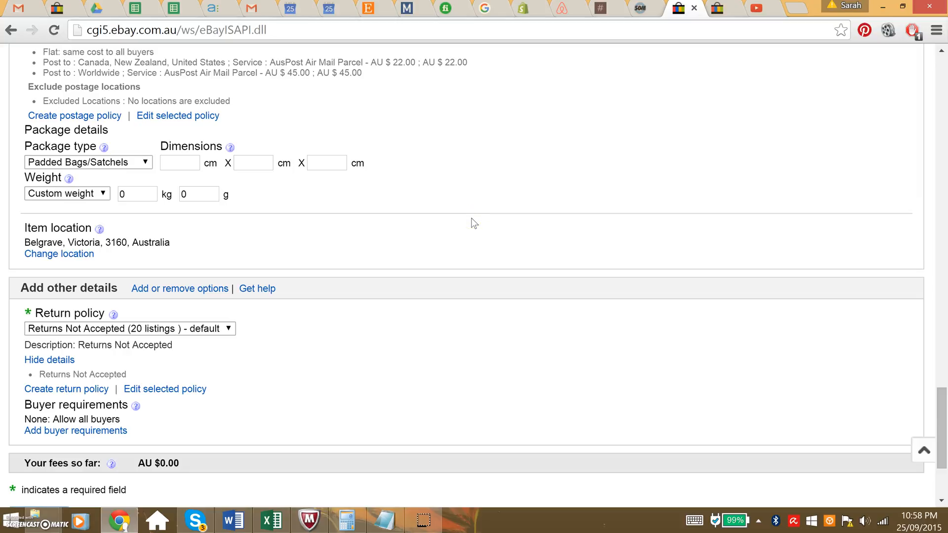
scroll(454, 232, "up", 12)
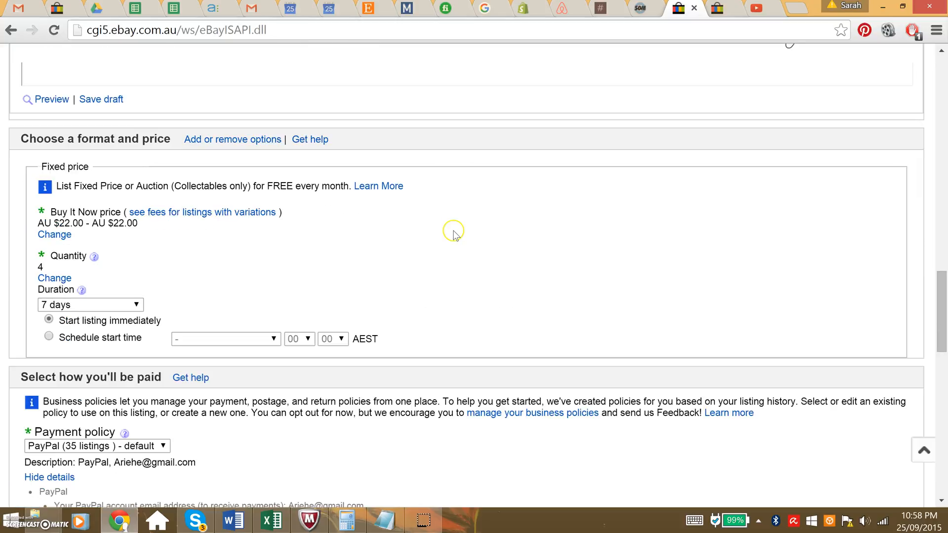
scroll(455, 232, "up", 8)
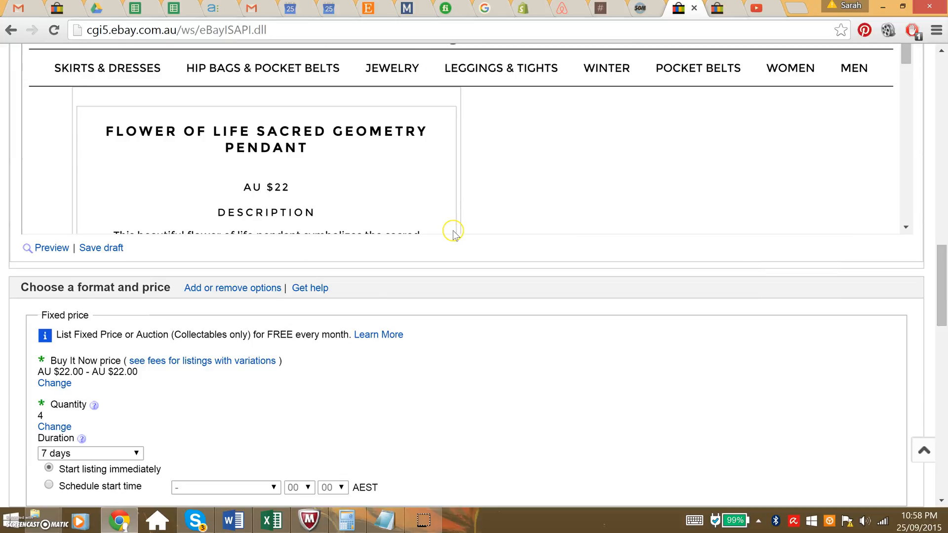
scroll(453, 232, "up", 12)
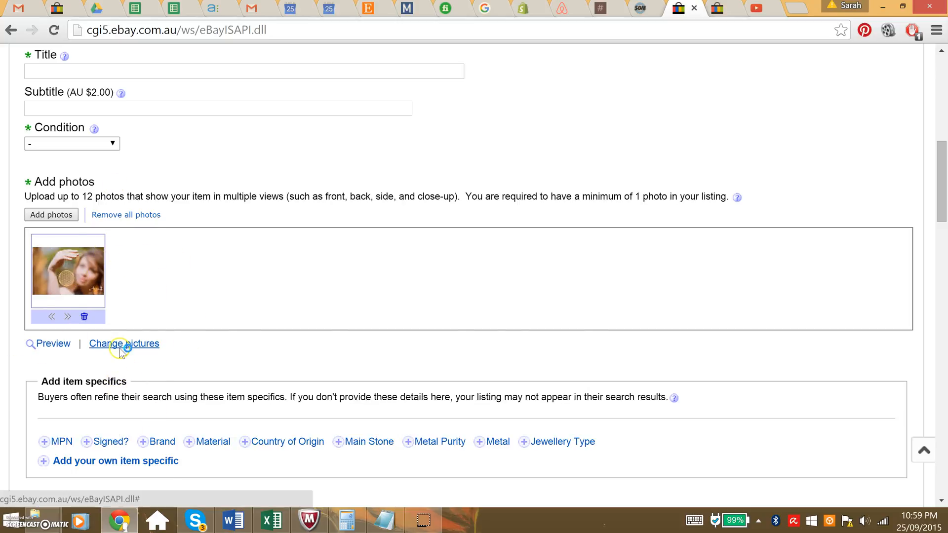
scroll(188, 323, "down", 3)
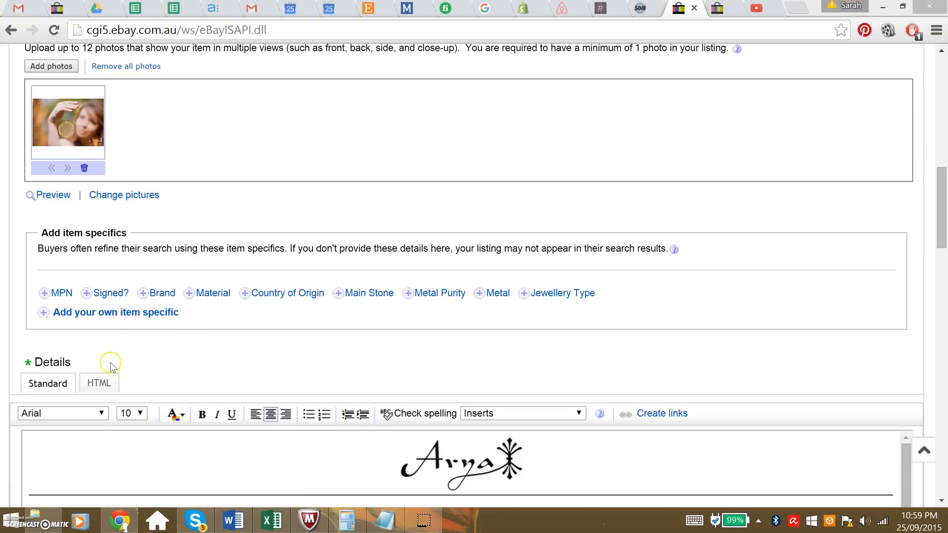
scroll(148, 370, "down", 1)
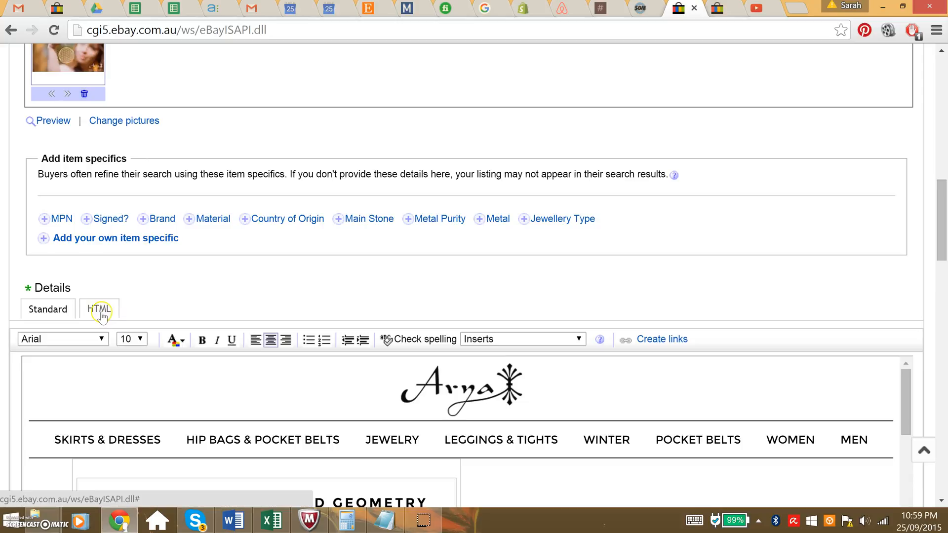
View the item description's HTML source briefly and return to the standard view.
left_click(101, 311)
scroll(118, 359, "down", 1)
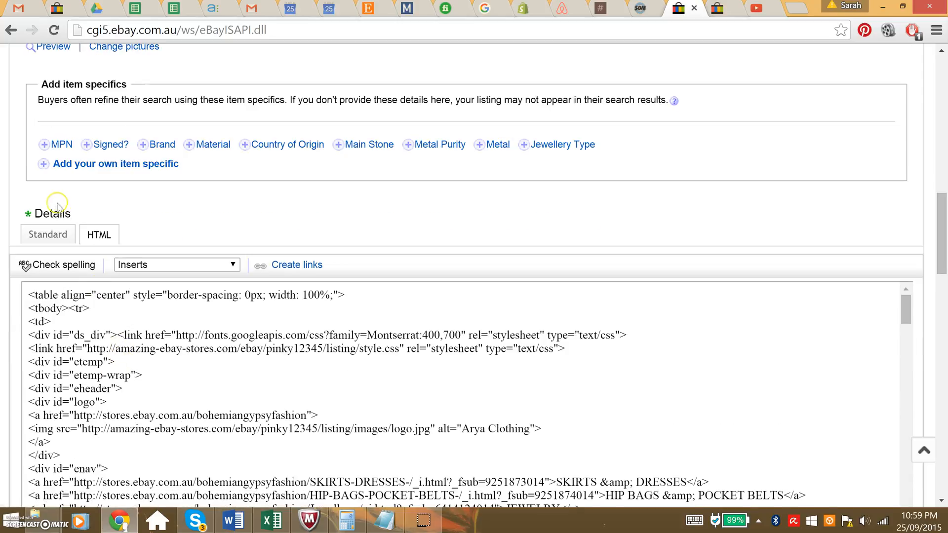
left_click(55, 239)
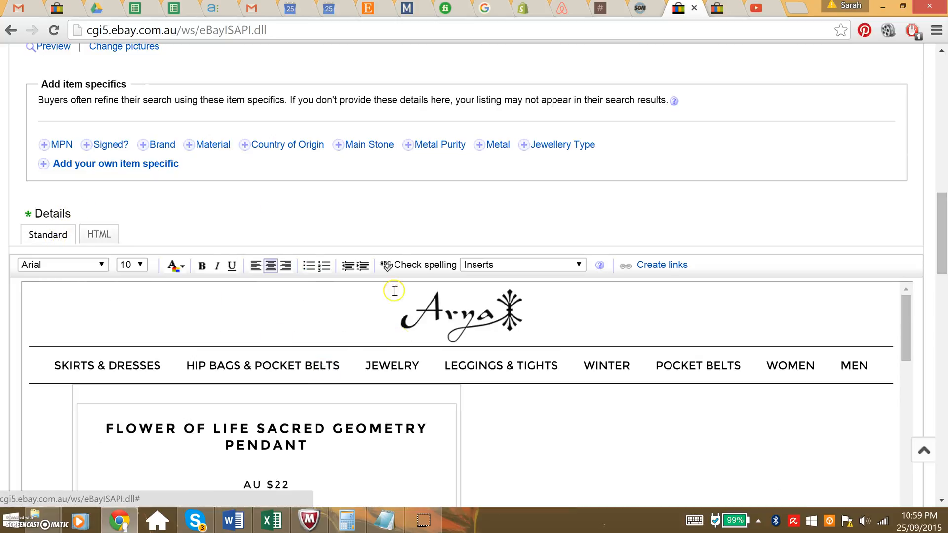
Examine the formatted item description from the Arya header through the product text and info sections to the category images.
scroll(311, 322, "down", 1)
scroll(295, 396, "up", 1)
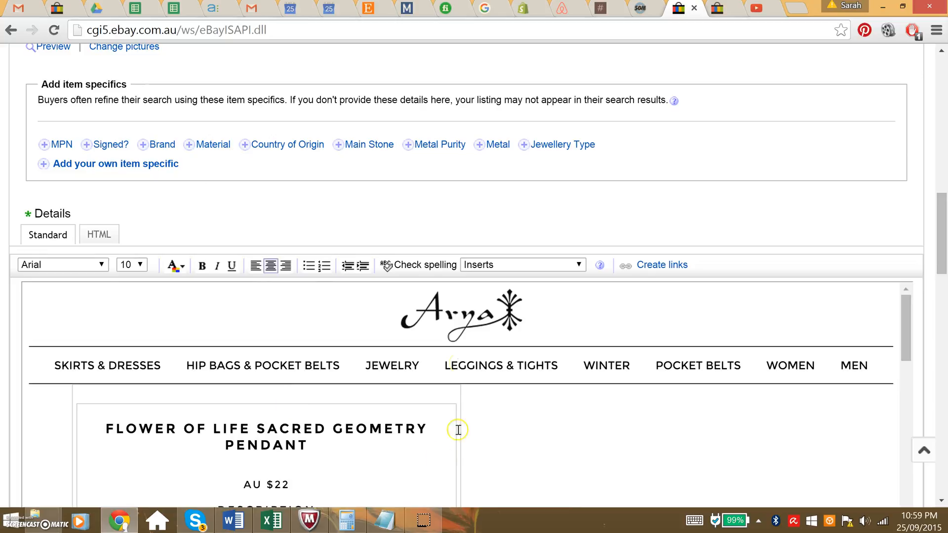
scroll(354, 354, "down", 3)
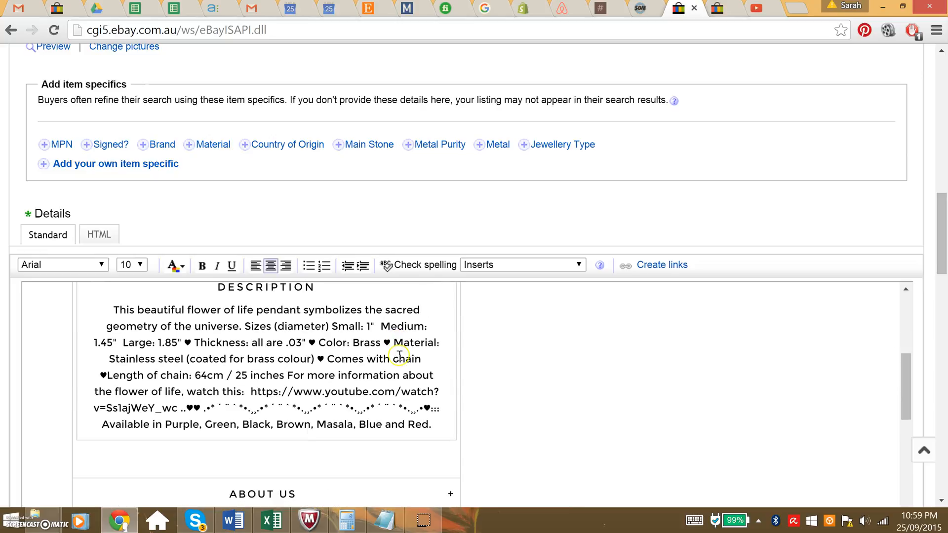
scroll(408, 391, "down", 3)
scroll(408, 391, "down", 2)
scroll(408, 391, "up", 2)
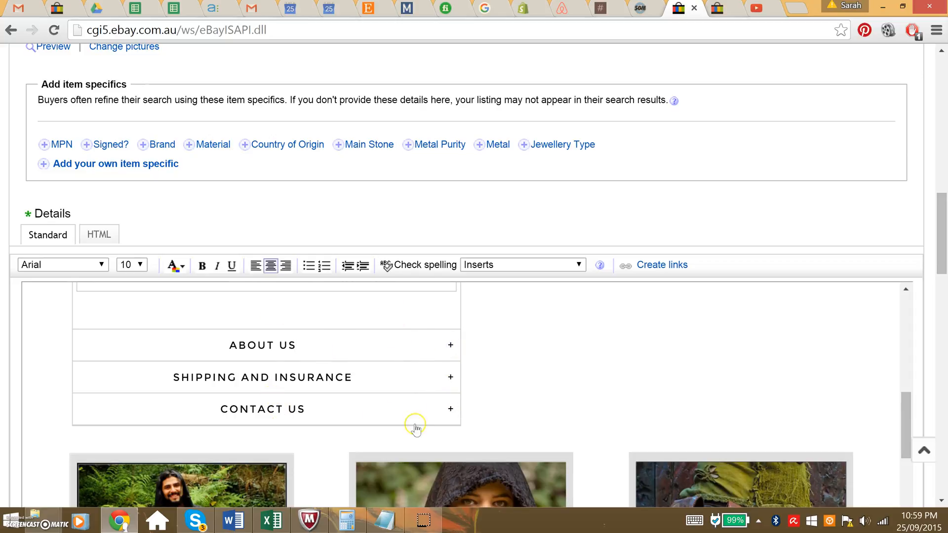
scroll(402, 371, "down", 3)
scroll(404, 368, "down", 2)
scroll(296, 360, "up", 6)
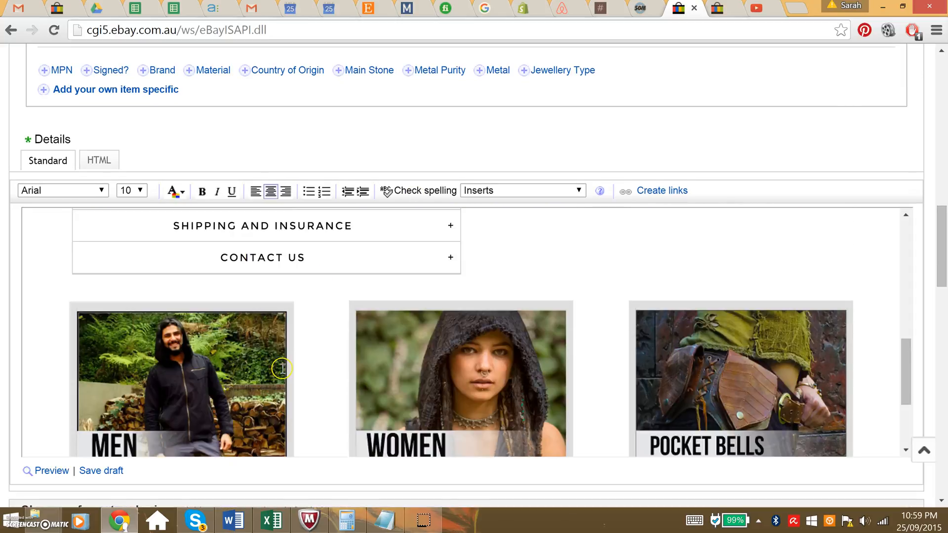
Switch the item description to its HTML source and look over the opening template code.
left_click(99, 161)
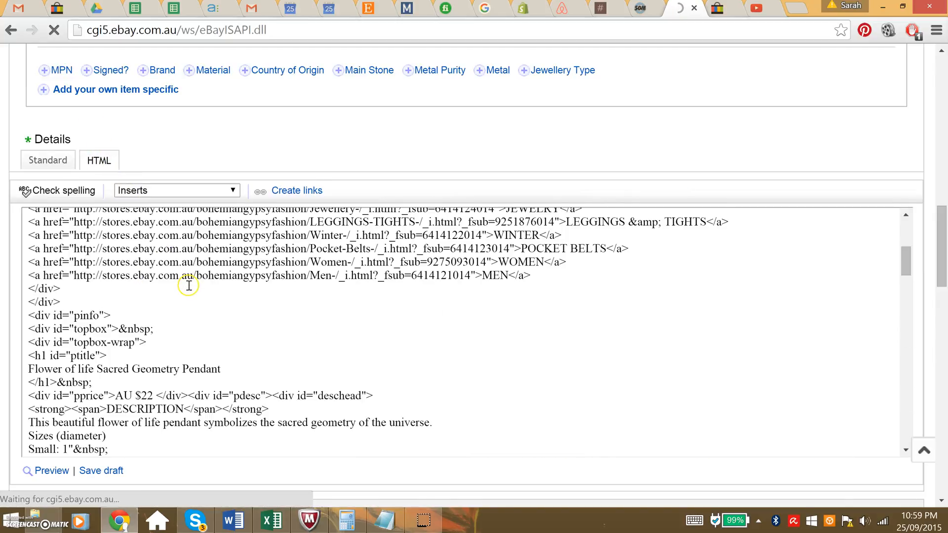
scroll(289, 445, "up", 7)
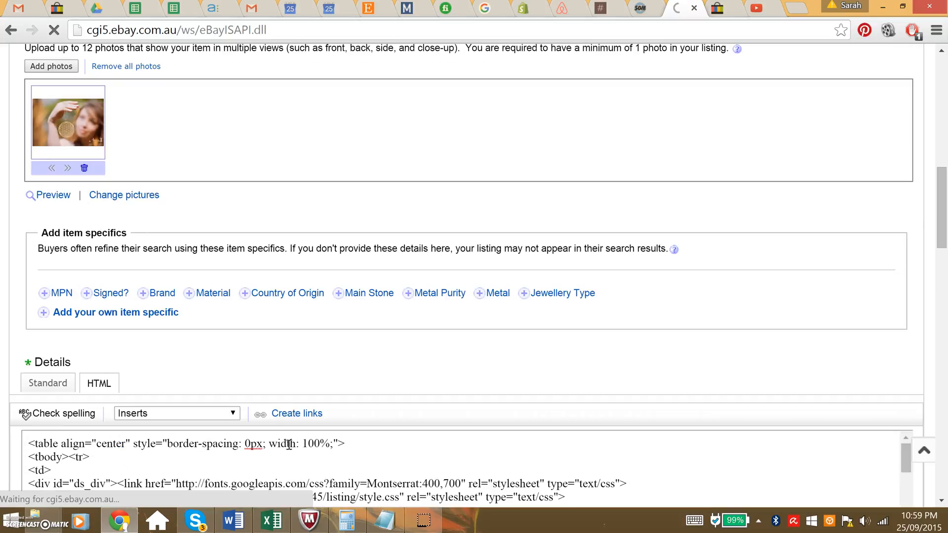
scroll(288, 444, "down", 6)
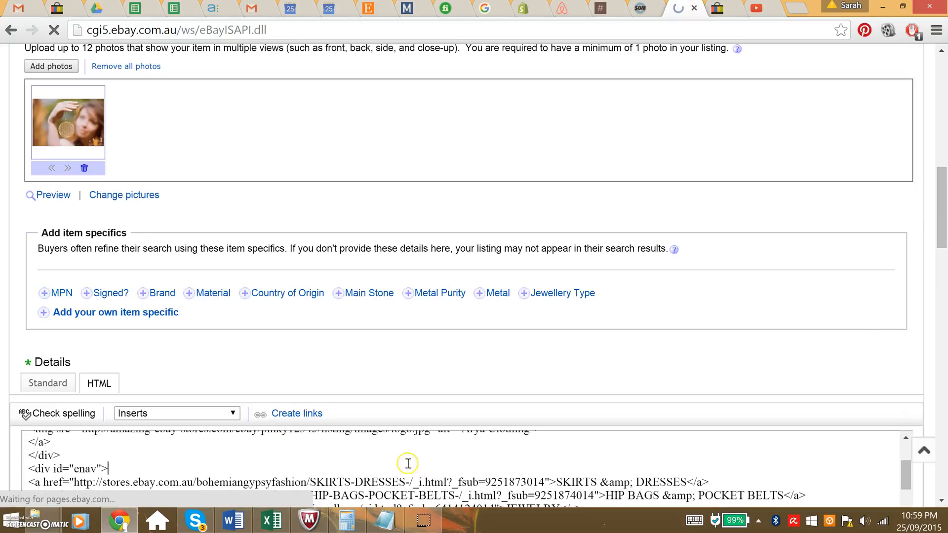
left_click_drag(944, 247, 938, 310)
scroll(286, 217, "up", 1)
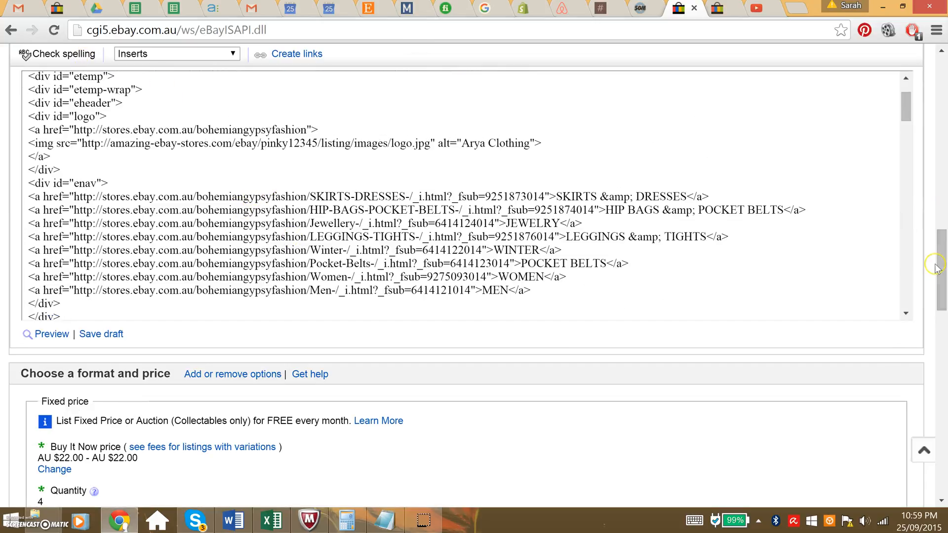
left_click_drag(936, 267, 943, 239)
left_click(765, 280)
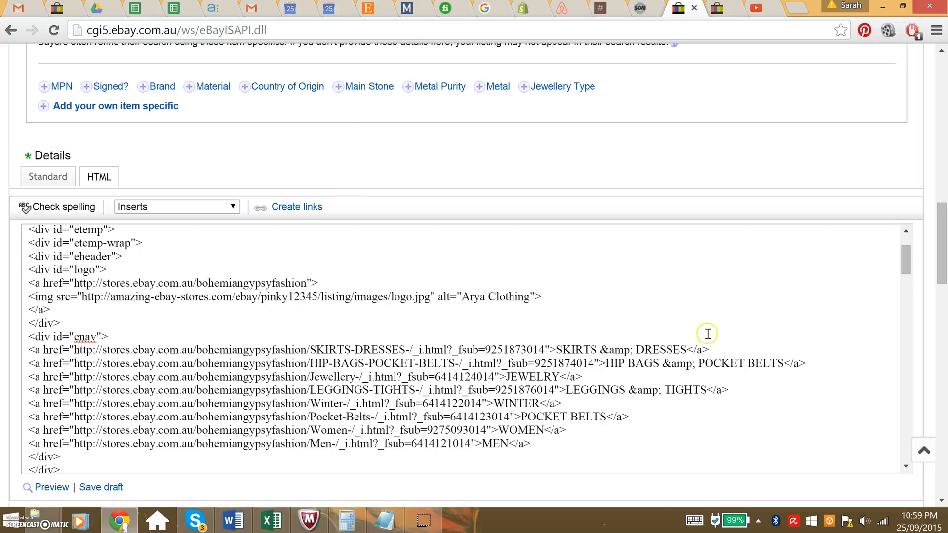
Examine the store category links in the enav block of the description's HTML, continuing to the product title code.
scroll(747, 326, "up", 5)
scroll(736, 327, "up", 3)
scroll(725, 325, "down", 3)
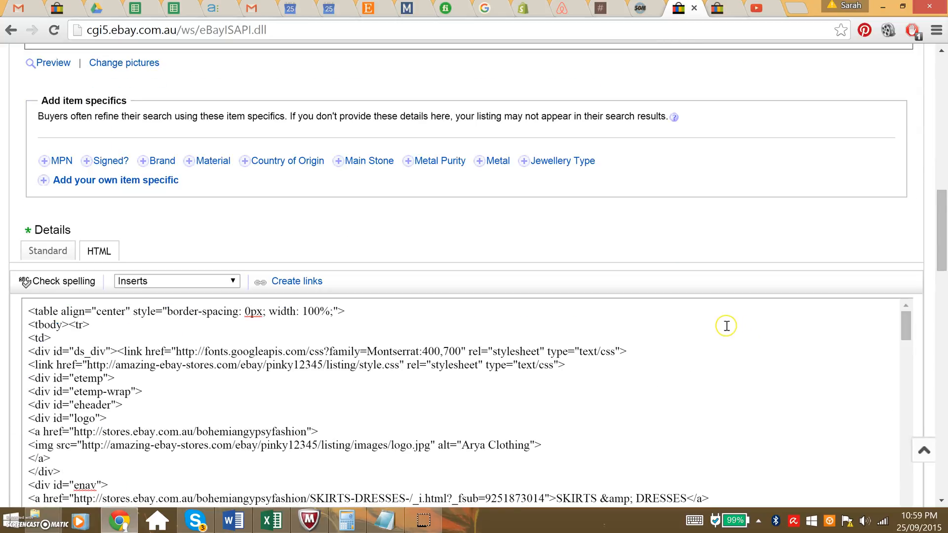
scroll(580, 360, "down", 2)
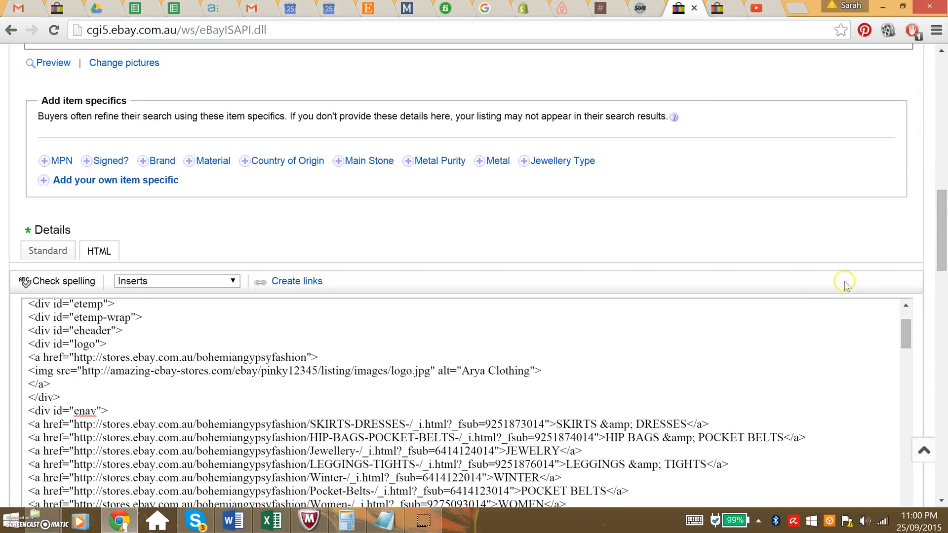
left_click_drag(939, 240, 939, 245)
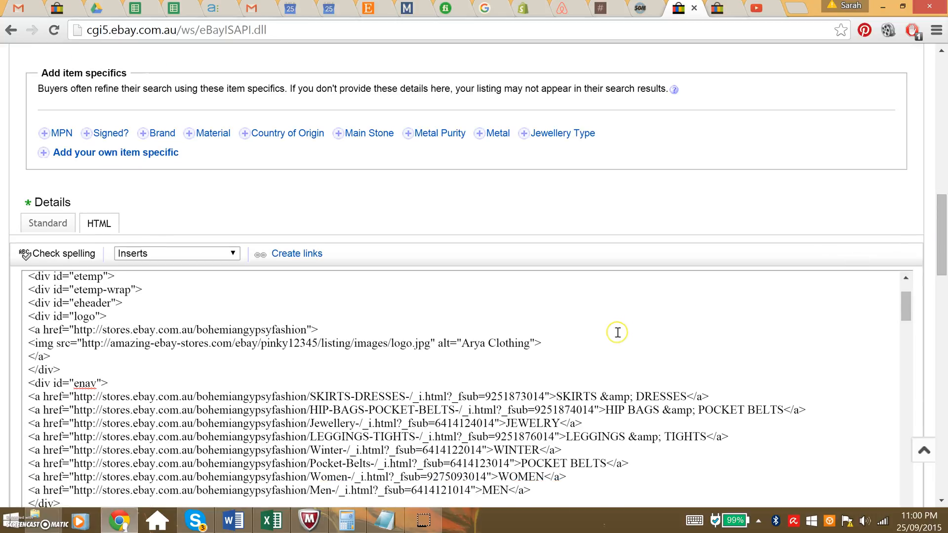
scroll(740, 395, "down", 2)
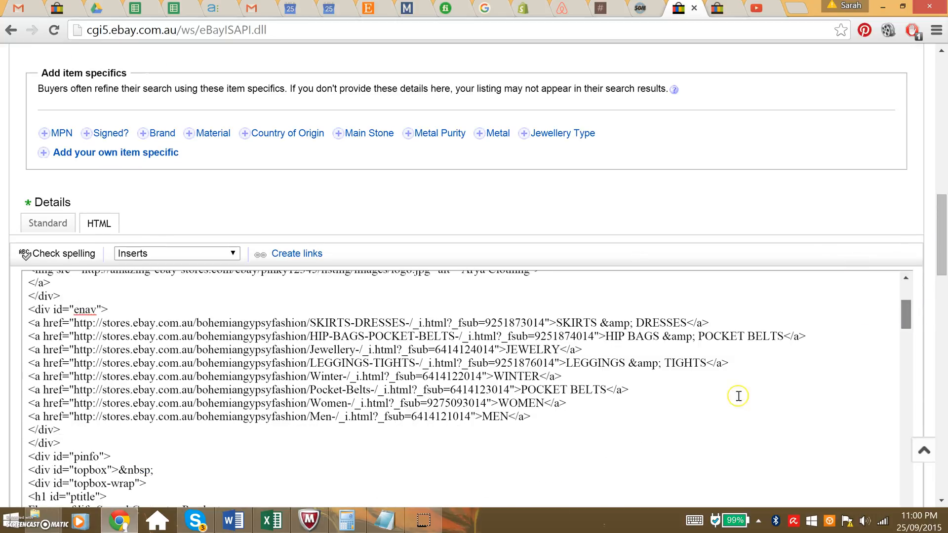
left_click(624, 401)
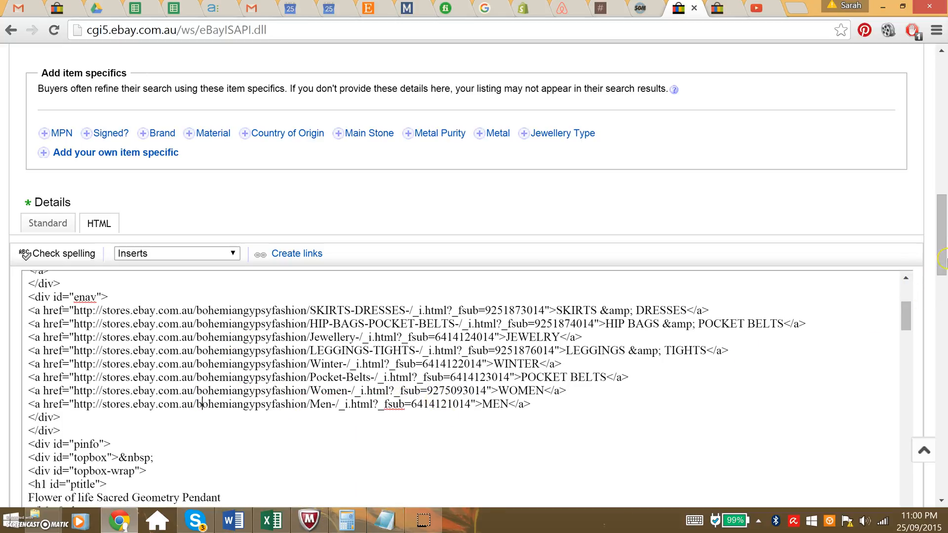
scroll(941, 259, "down", 1)
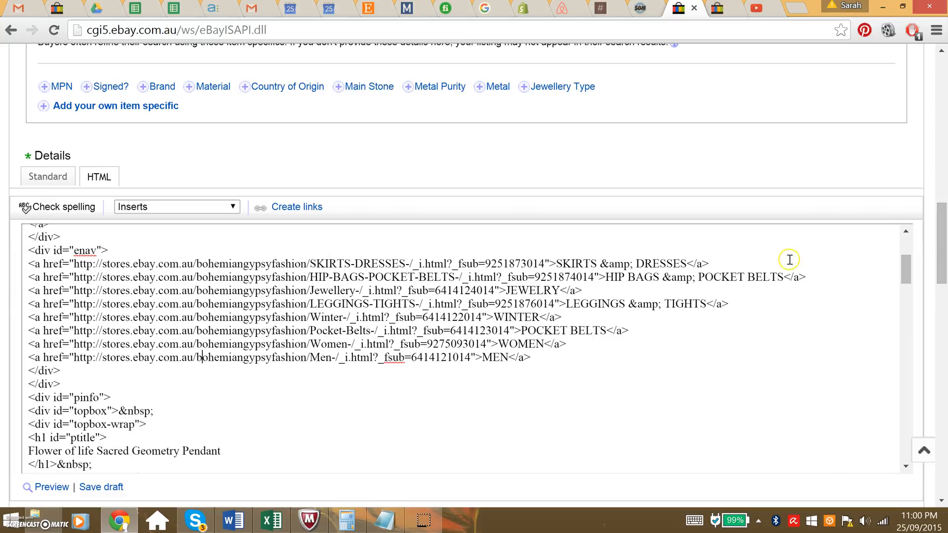
left_click(344, 373)
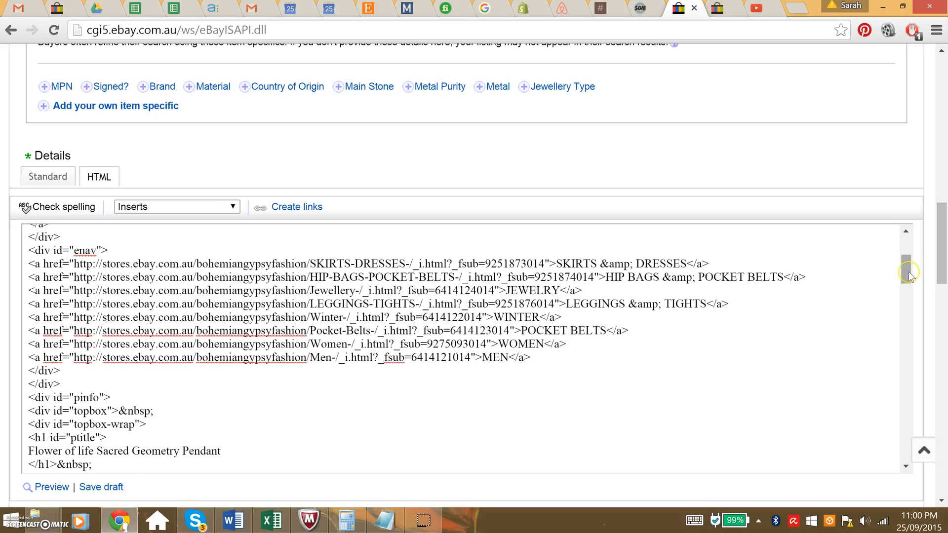
left_click_drag(908, 262, 898, 283)
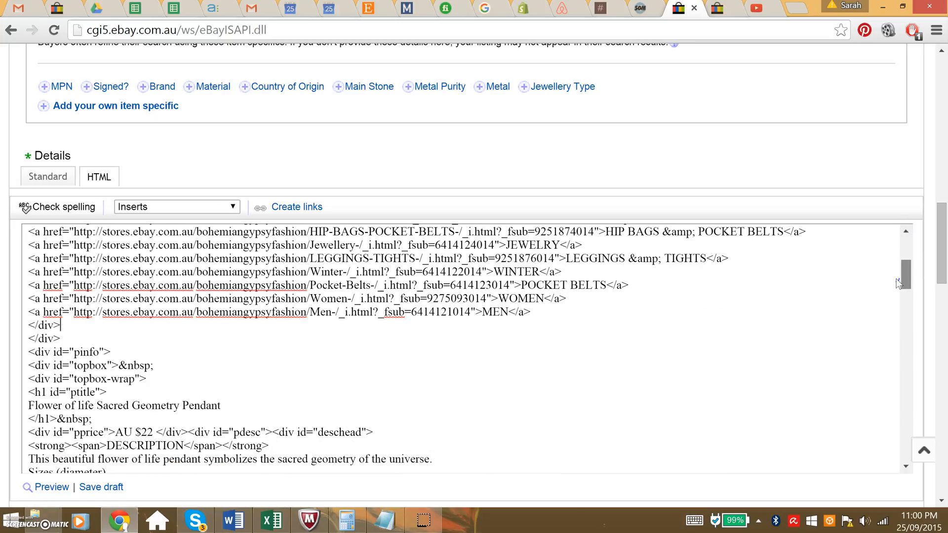
Highlight the product title "Flower of life Sacred Geometry Pendant" under the ptitle heading in the HTML.
left_click_drag(266, 407, 23, 408)
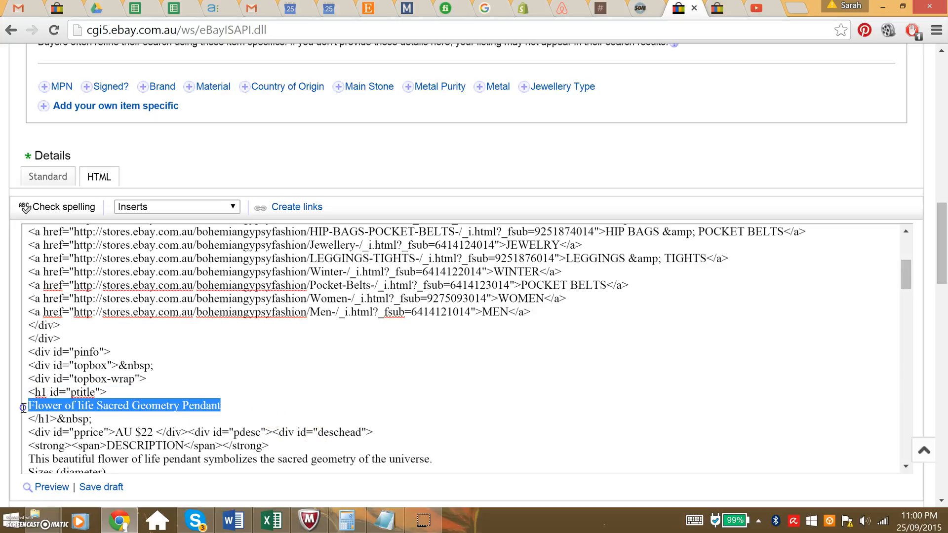
left_click(41, 406)
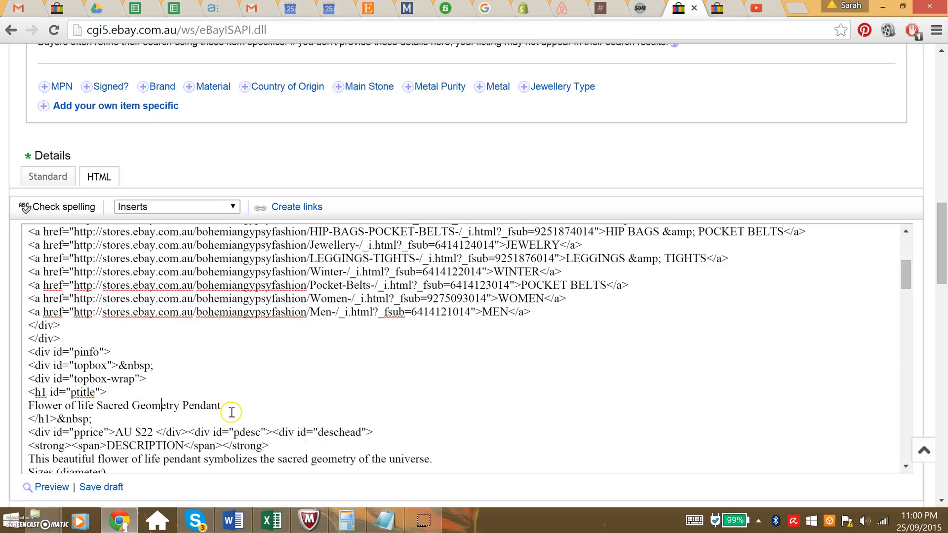
mouse_move(905, 272)
left_mouse_down()
mouse_move(901, 255)
mouse_move(901, 279)
left_mouse_up()
left_click_drag(227, 397, 39, 399)
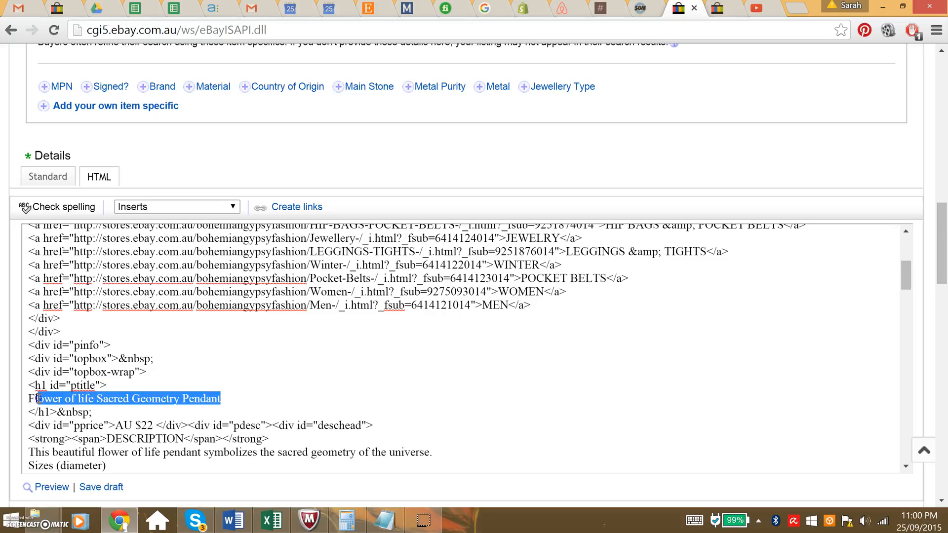
left_click(170, 398)
left_click_drag(220, 398, 24, 400)
left_click(131, 401)
left_click_drag(222, 398, 38, 401)
Highlight the AU $22 price and the product text from "This beautiful flower of life pendant" to the decorative hearts line.
left_click(161, 437)
mouse_move(157, 427)
left_mouse_down()
mouse_move(156, 438)
mouse_move(139, 429)
left_mouse_up()
left_click(156, 437)
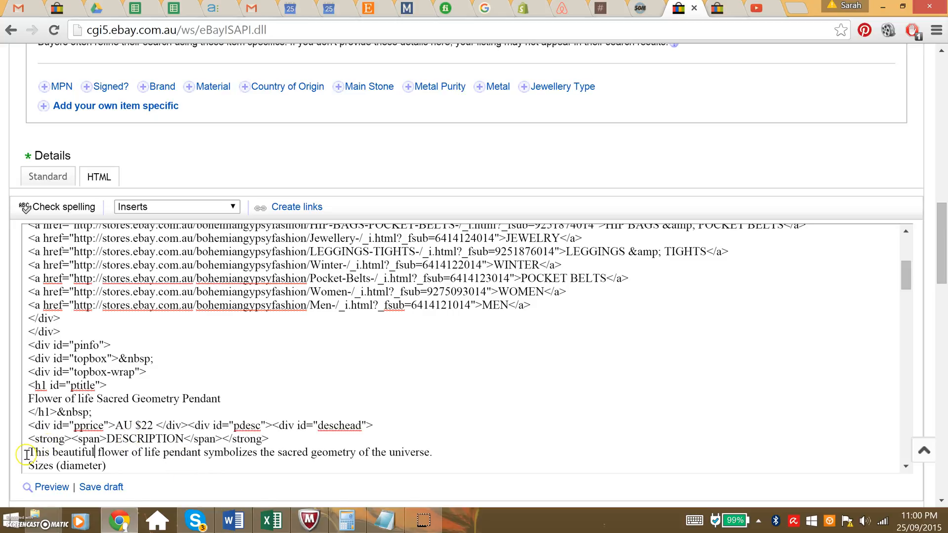
left_click_drag(28, 452, 272, 423)
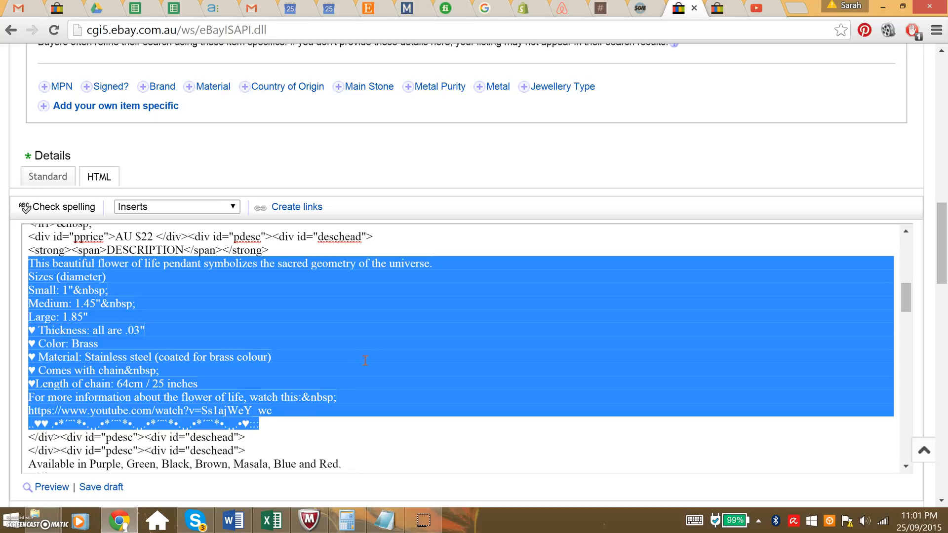
left_click(252, 357)
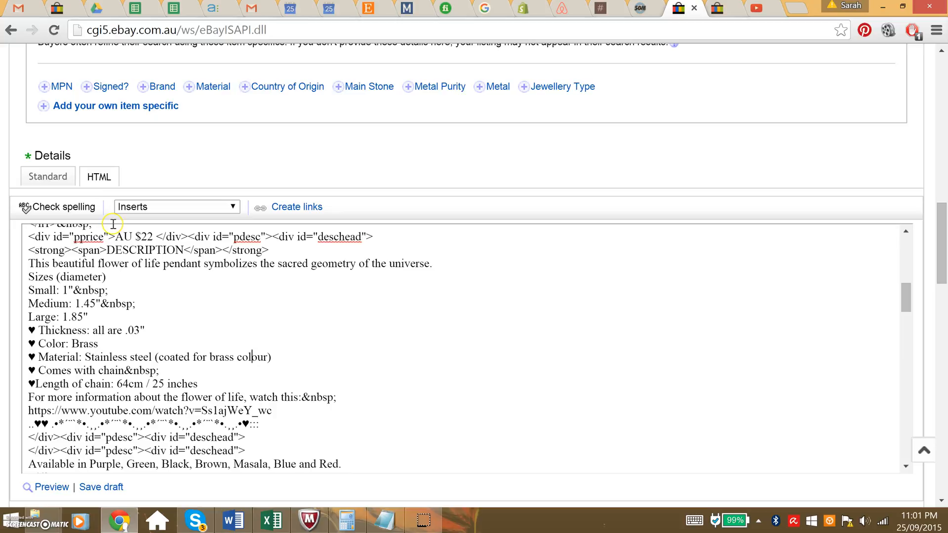
Highlight the "Available in Purple, Green, Black..." line and the two repeated pdesc/deschead div lines above it in the HTML.
scroll(204, 409, "down", 2)
scroll(204, 409, "down", 2)
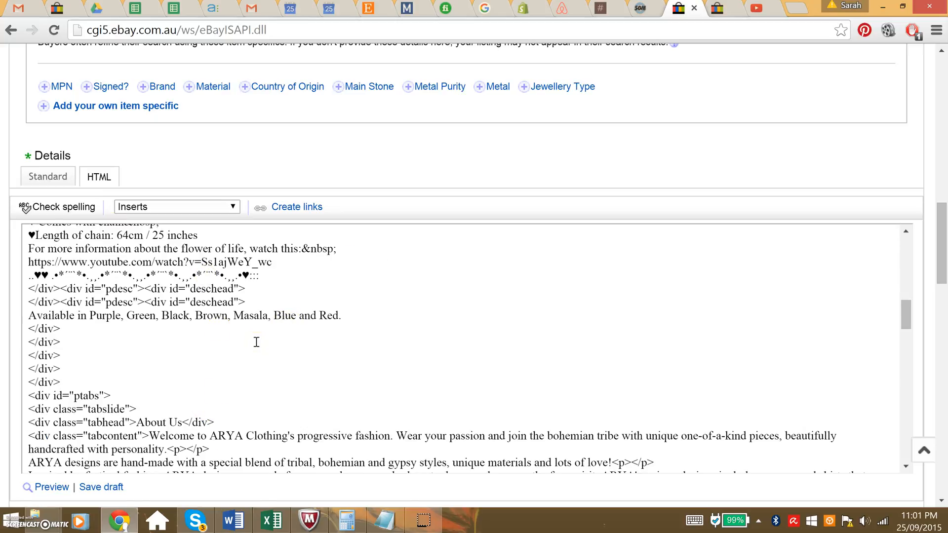
left_click(345, 323)
scroll(346, 322, "up", 2)
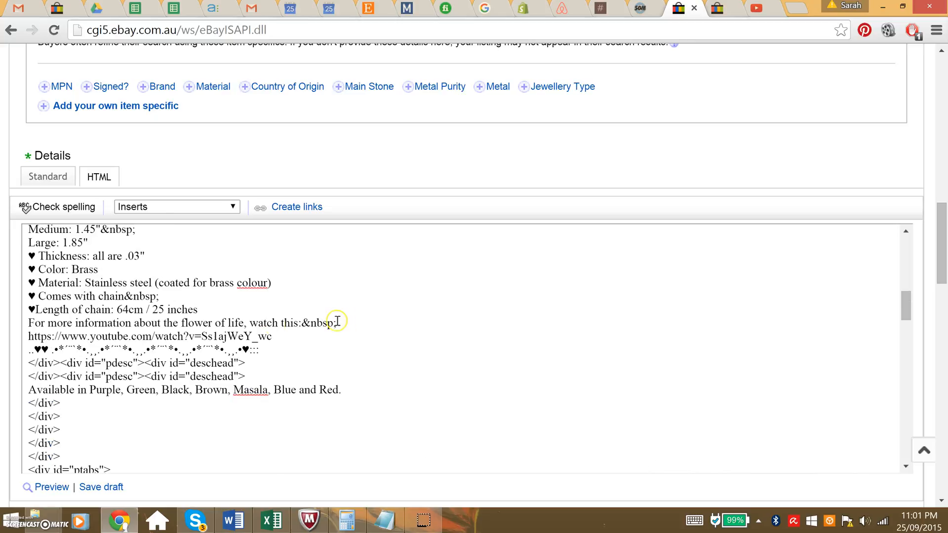
left_click(307, 400)
left_click_drag(341, 393, 141, 364)
left_click(275, 397)
left_click(336, 391)
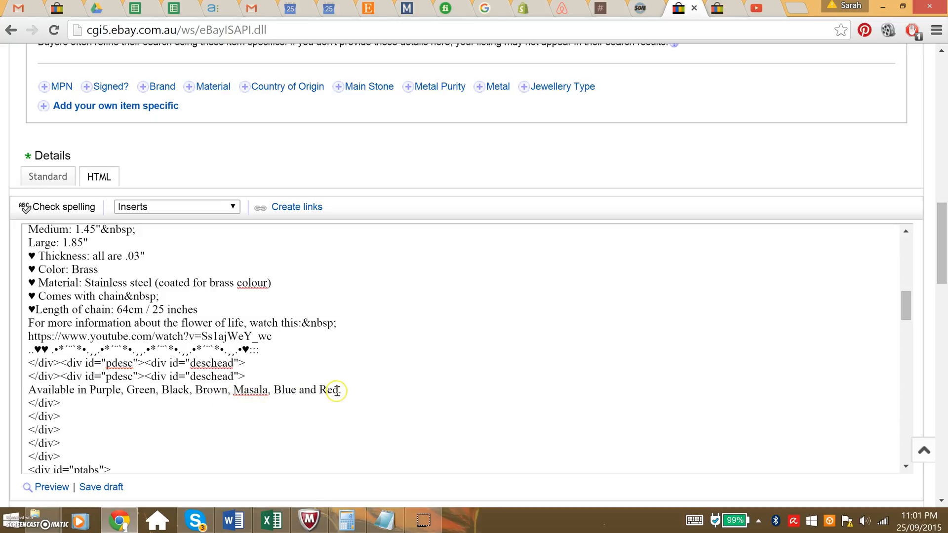
left_click_drag(340, 390, 92, 374)
left_click_drag(246, 377, 30, 360)
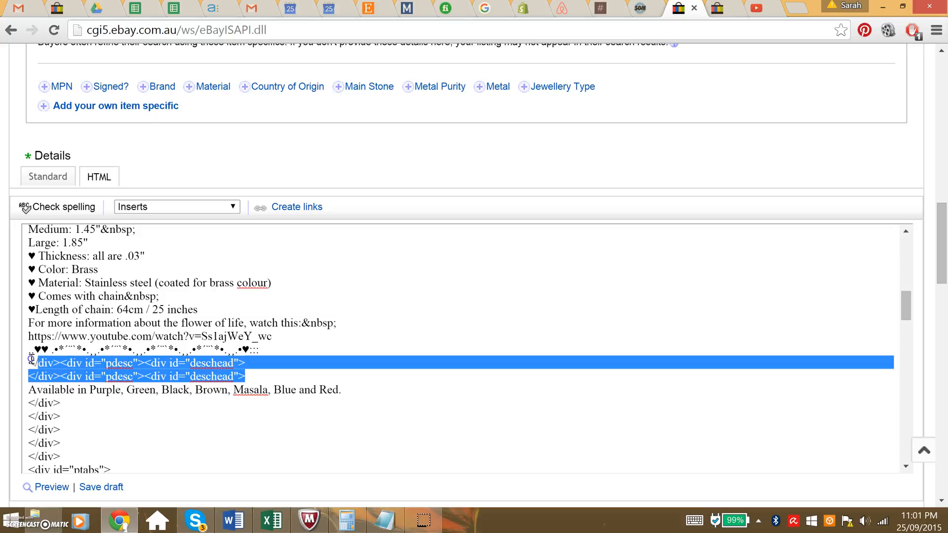
Examine the repeated pdesc/deschead div lines and the available-colours text between the surrounding closing tags in the description's HTML.
left_click(132, 363)
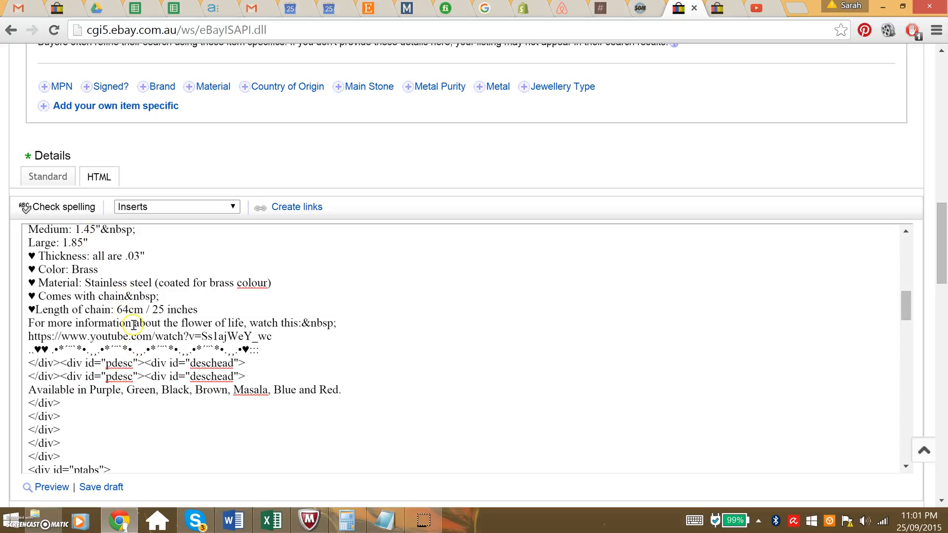
left_click_drag(133, 325, 181, 337)
left_click_drag(182, 390, 241, 410)
left_click(223, 422)
left_click(319, 408)
left_click(328, 387)
triple_click(300, 395)
left_click(135, 396)
left_click_drag(255, 393, 91, 360)
left_click(182, 368)
left_click_drag(249, 389, 134, 376)
left_click(133, 376)
Examine the About Us, Shipping and Insurance, and Contact Us tab sections of the HTML, continuing to the footer banners.
scroll(161, 417, "down", 2)
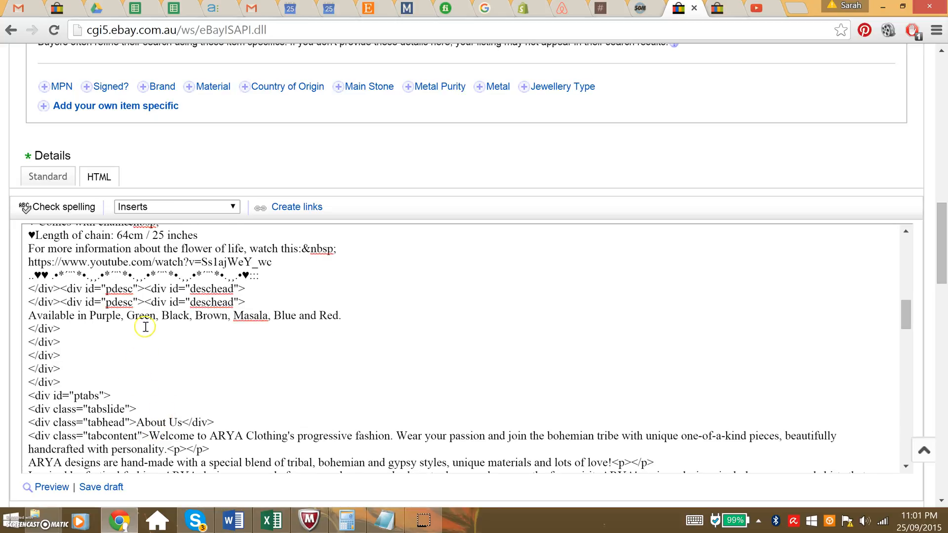
scroll(146, 336, "down", 2)
left_click(170, 361)
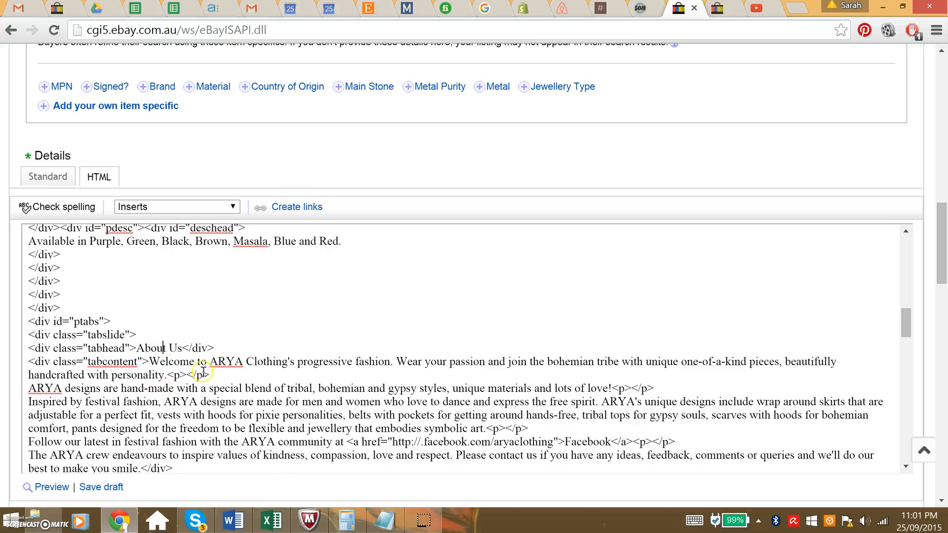
left_click_drag(182, 348, 127, 345)
left_click(160, 375)
scroll(164, 429, "down", 5)
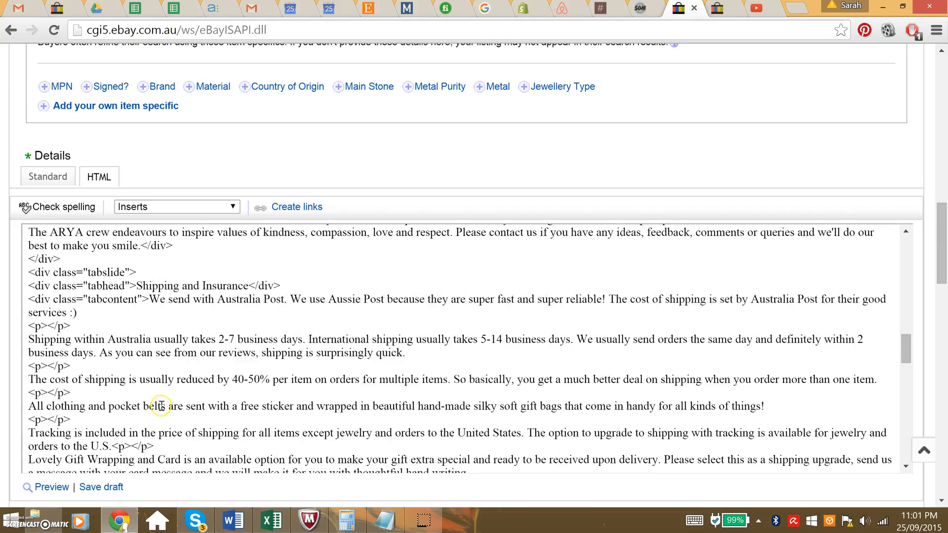
scroll(182, 393, "down", 6)
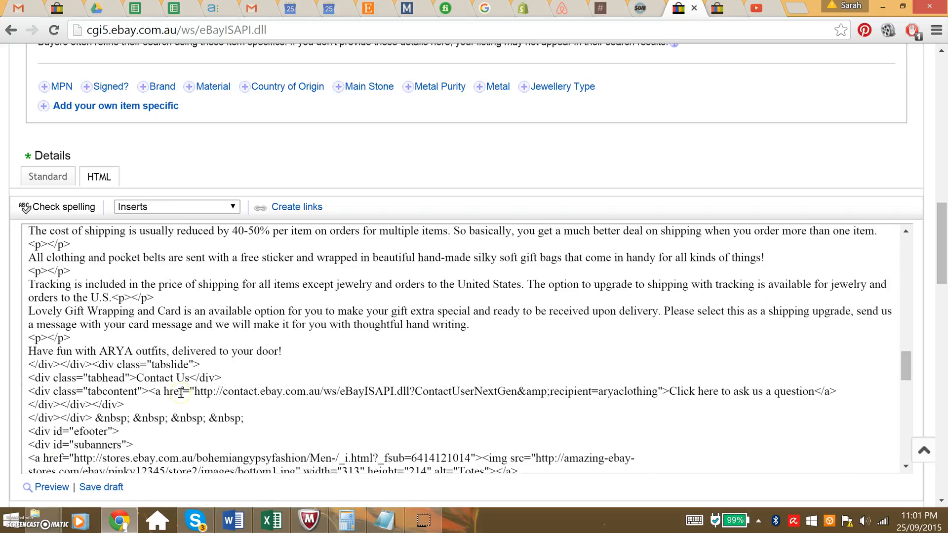
scroll(181, 393, "down", 6)
Switch the description to its Standard view and review the rendered template from the logo header to the category banners.
left_click(58, 173)
scroll(276, 328, "up", 15)
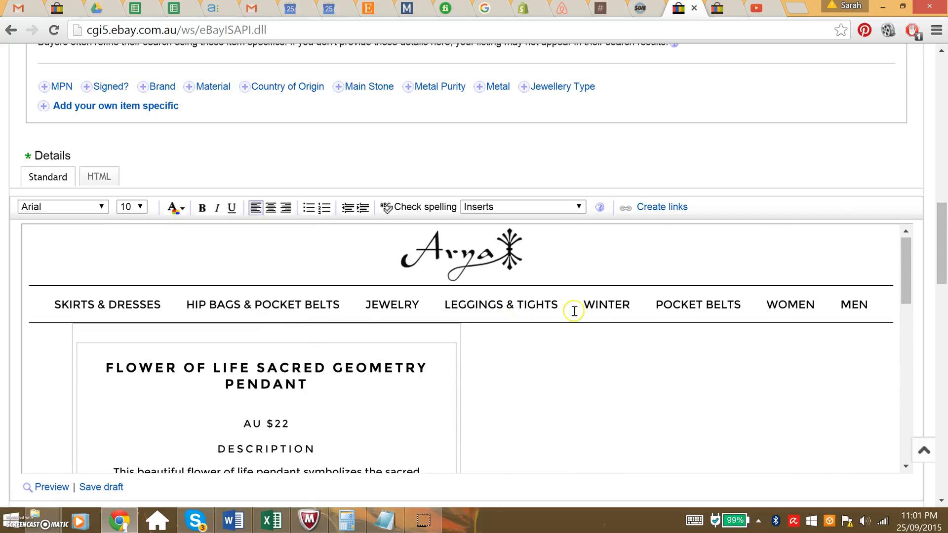
scroll(577, 316, "down", 12)
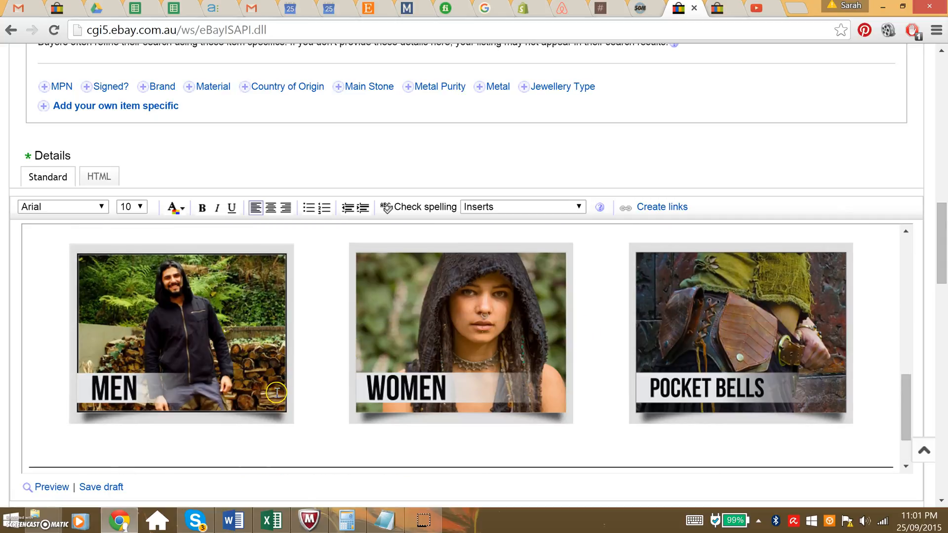
Set the fixed-price listing's duration to Good 'Til Cancelled.
scroll(281, 390, "down", 6)
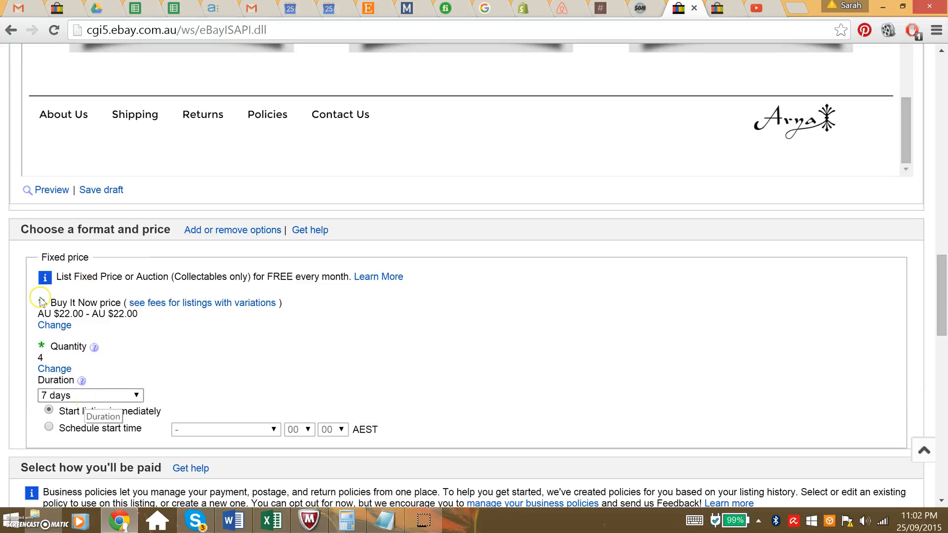
left_click(79, 395)
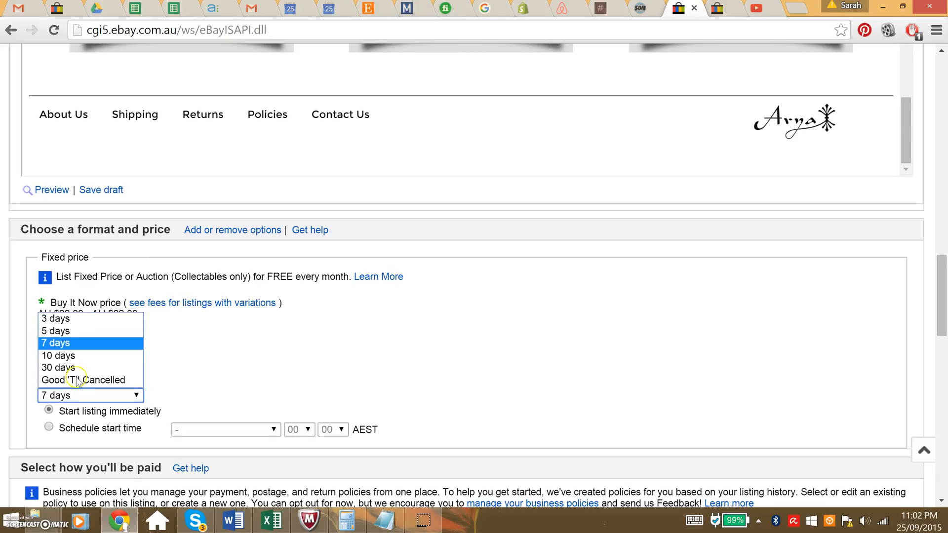
left_click(76, 381)
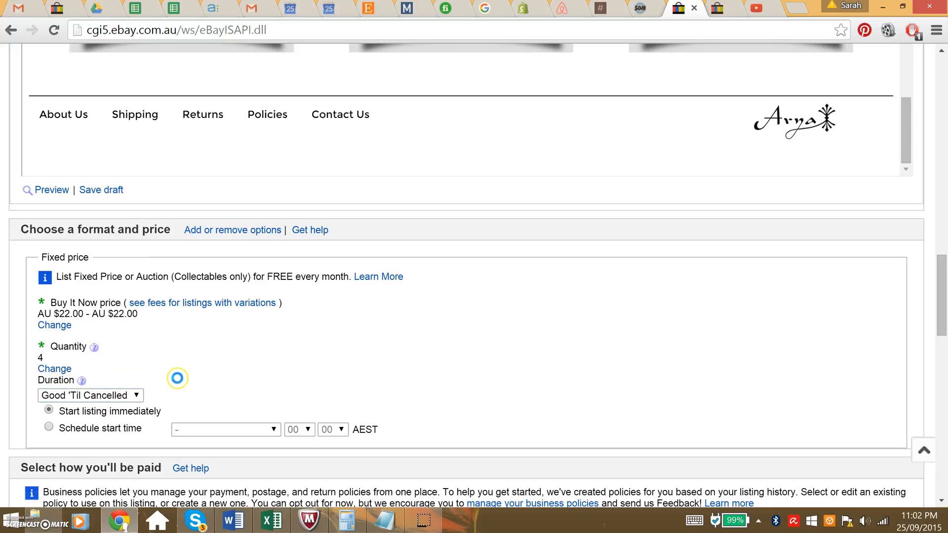
Set the postage policy to "Light things under 50g".
scroll(177, 378, "down", 1)
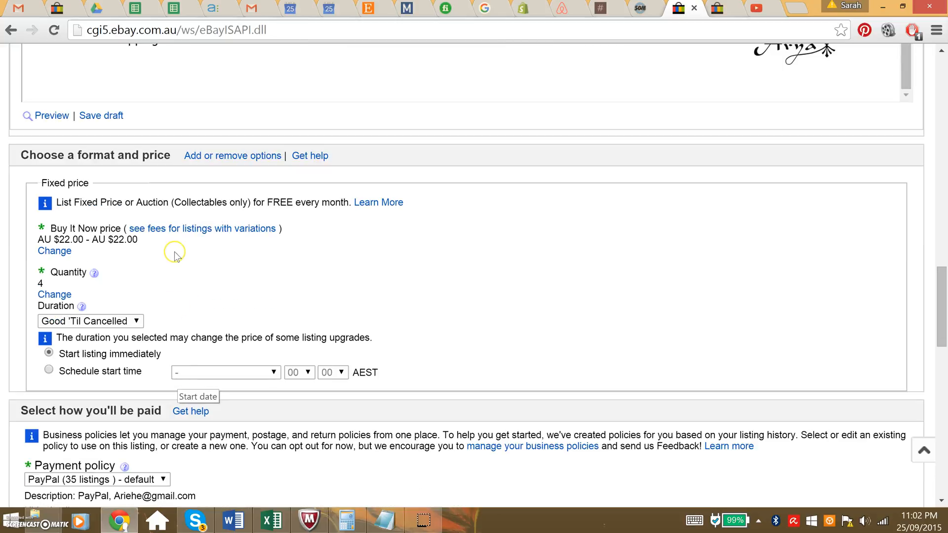
scroll(59, 236, "down", 5)
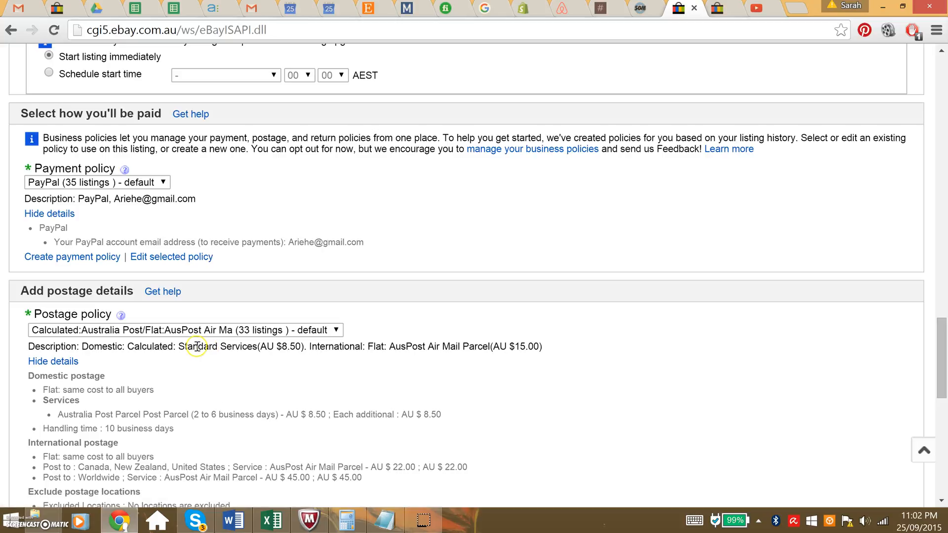
left_click(150, 331)
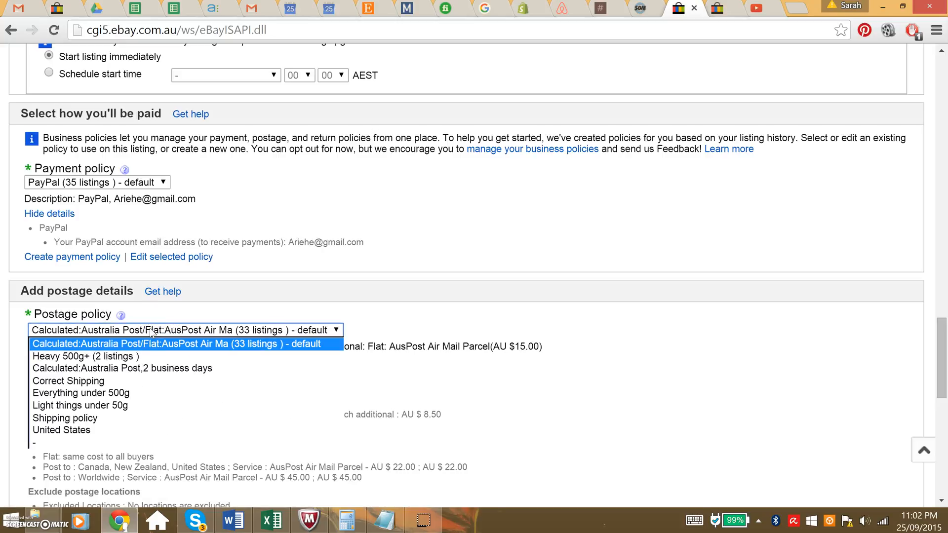
left_click(141, 409)
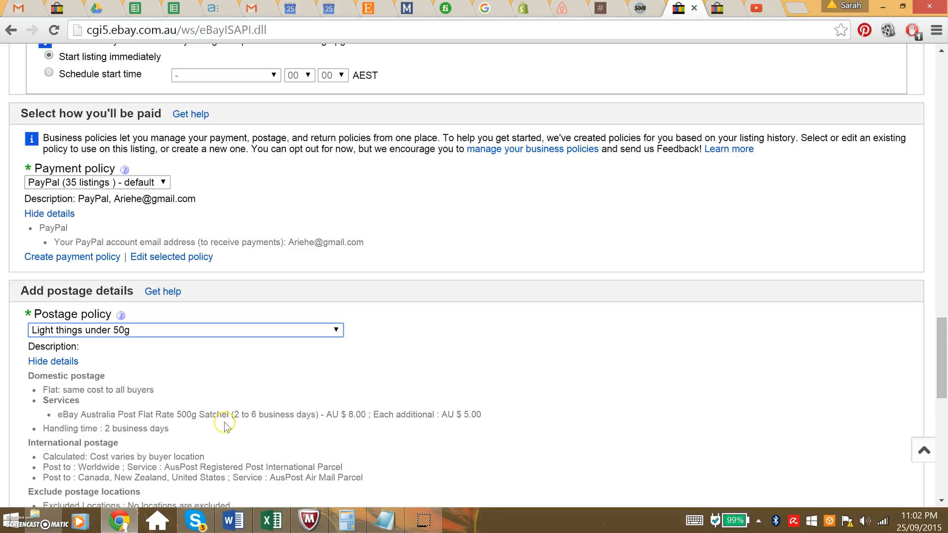
Set the package dimensions to 10 x 10 x 10 cm.
scroll(225, 425, "down", 3)
left_click(197, 423)
type("10")
key("Tab")
type("10")
key("Tab")
type("10")
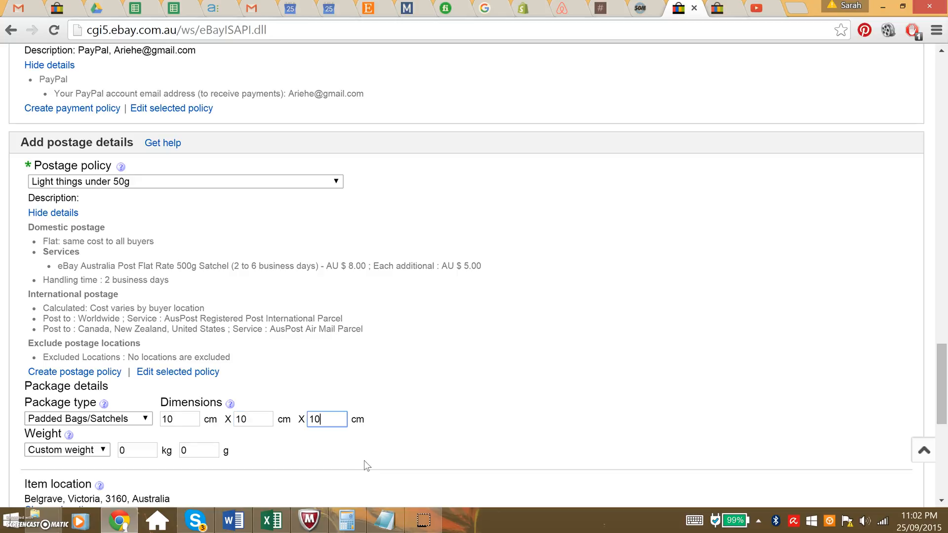
Set the package's custom weight to 50 g.
left_click(200, 450)
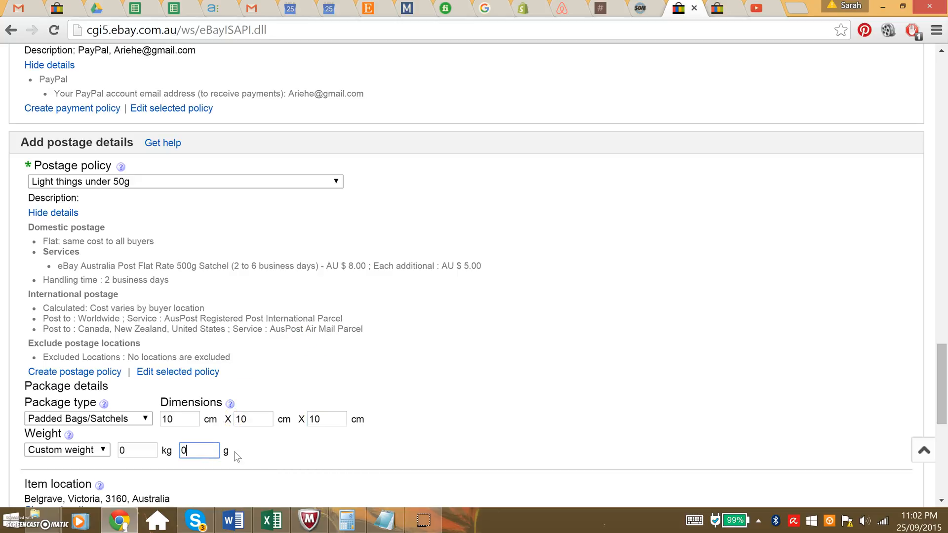
key("BackSpace")
type("5")
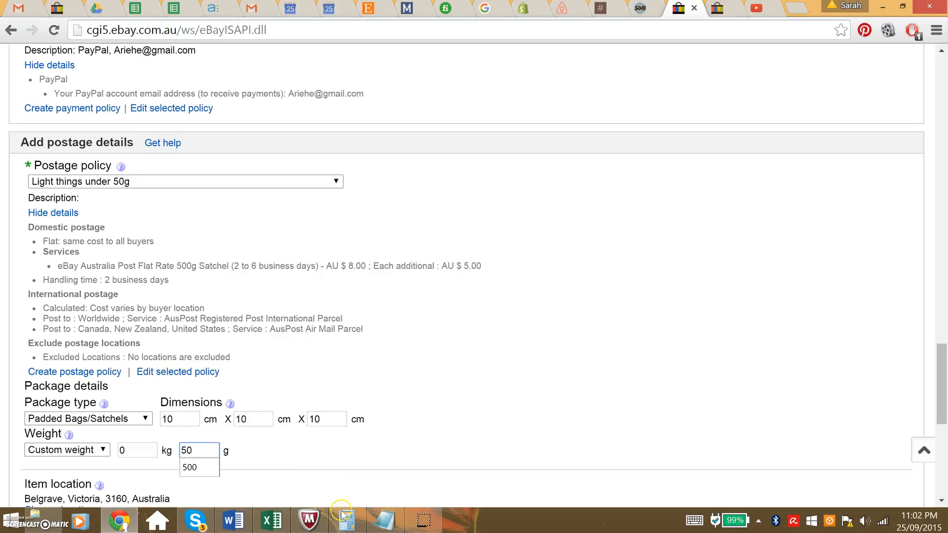
left_click(419, 395)
Set the return policy to "Shipping and Returns" and review its details.
scroll(427, 390, "down", 4)
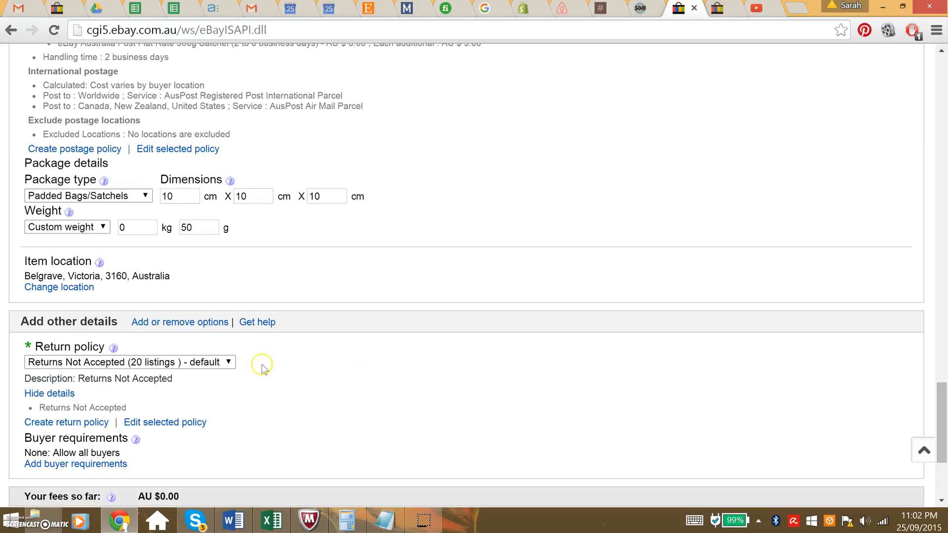
left_click(130, 367)
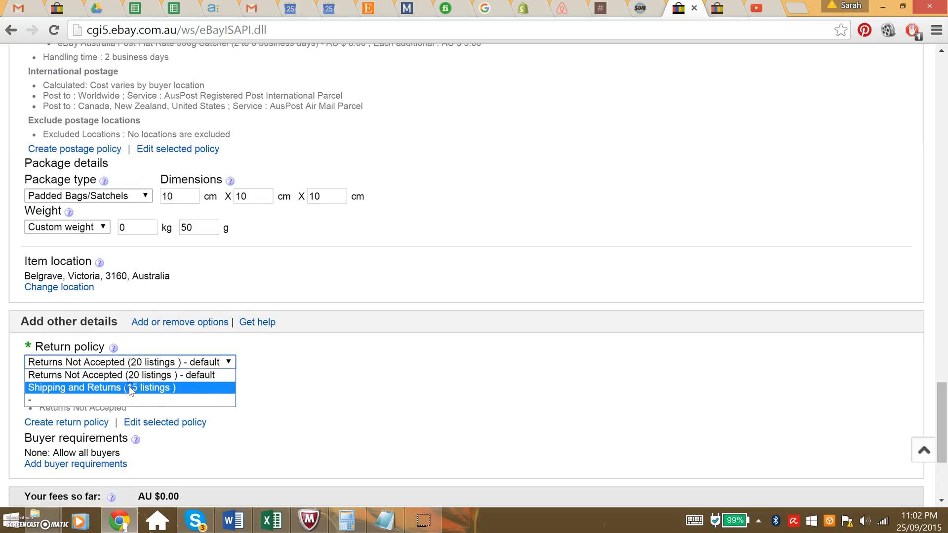
left_click(128, 386)
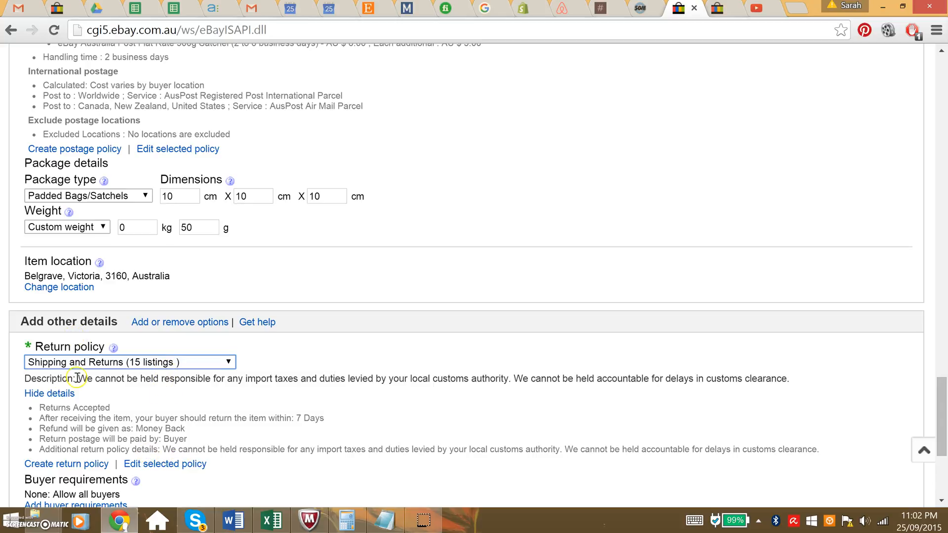
scroll(77, 367, "down", 1)
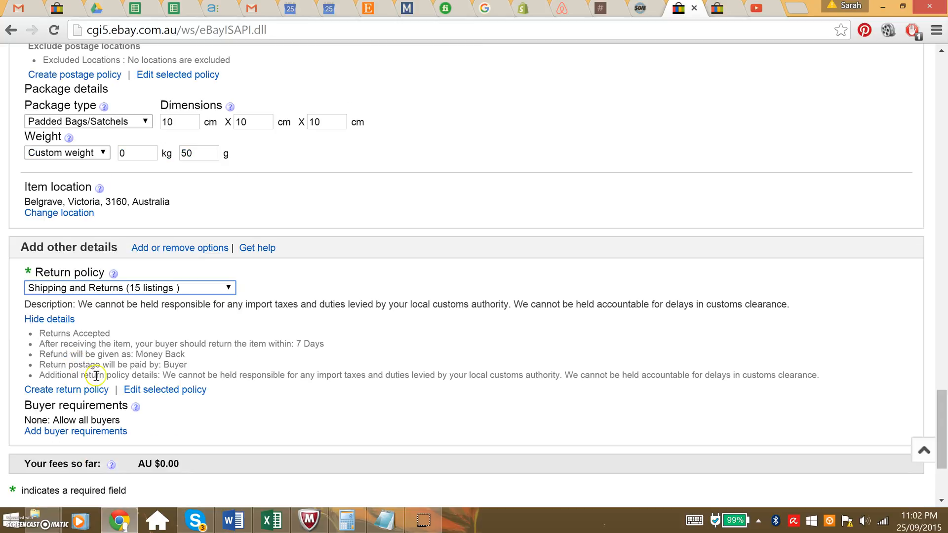
left_click(335, 399)
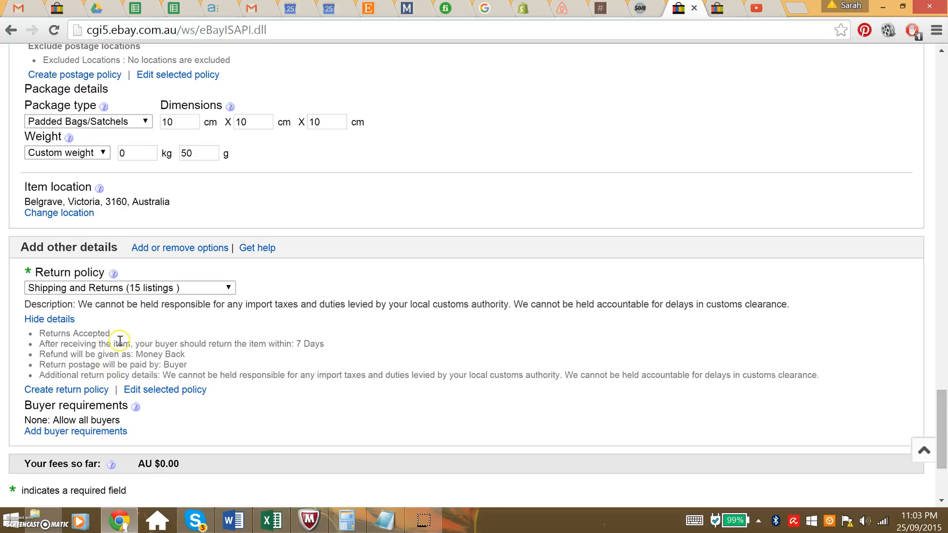
Try to continue to the listing review, and place the cursor in the empty Title field.
scroll(111, 366, "down", 3)
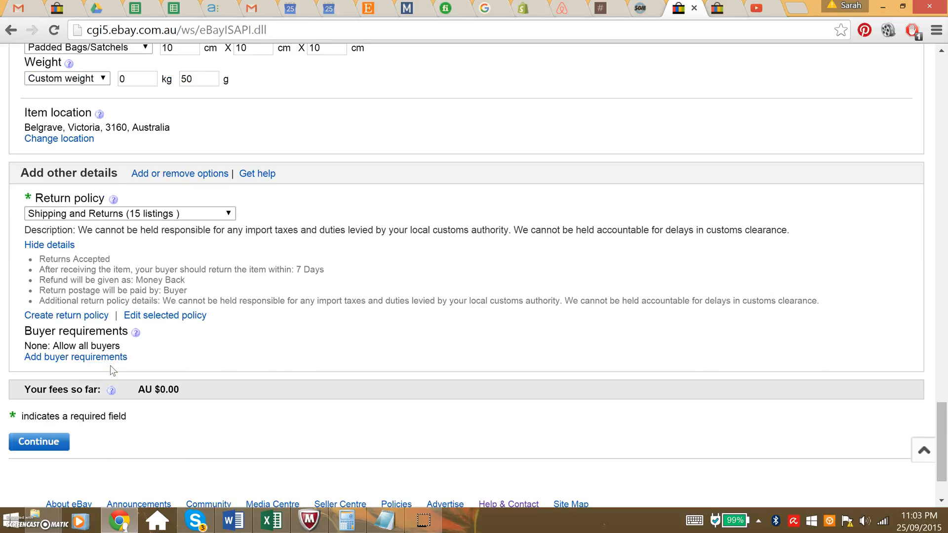
left_click(33, 370)
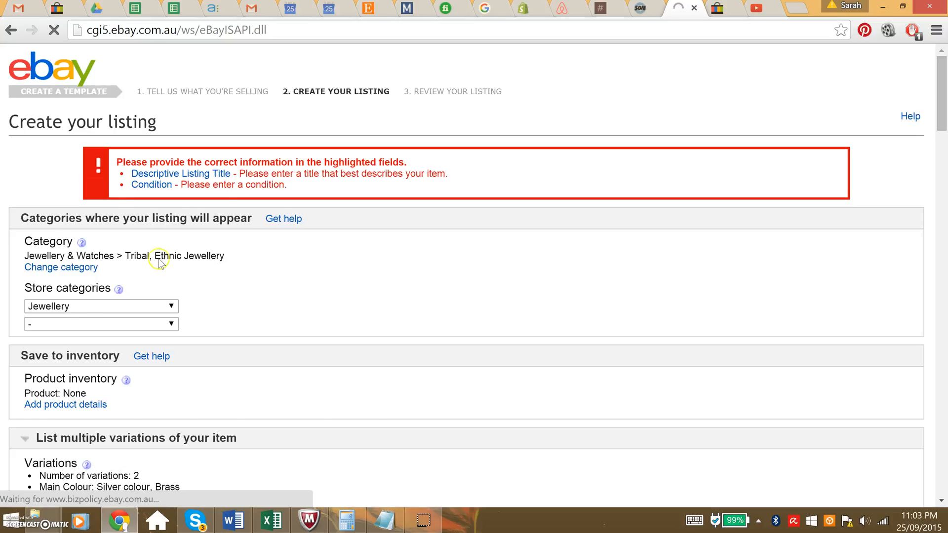
scroll(159, 264, "down", 6)
left_click(66, 213)
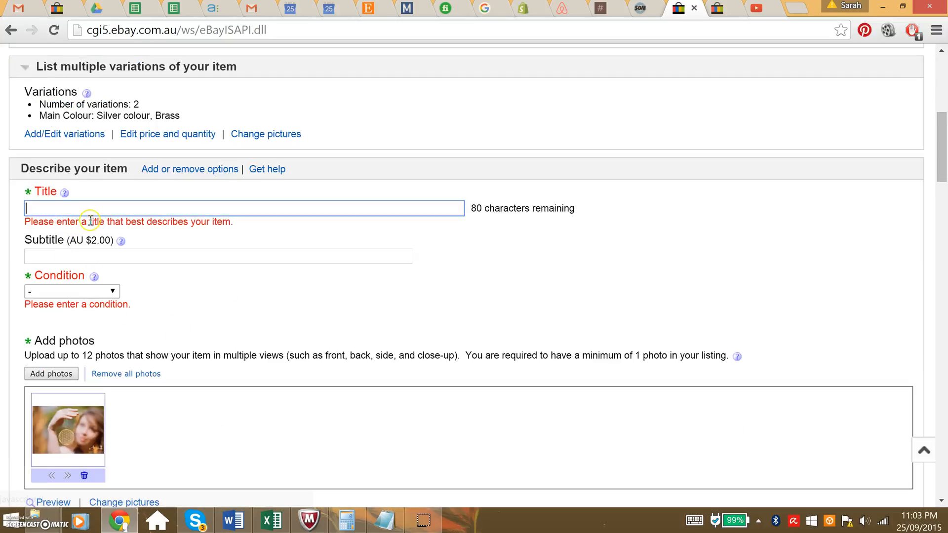
scroll(109, 275, "down", 3)
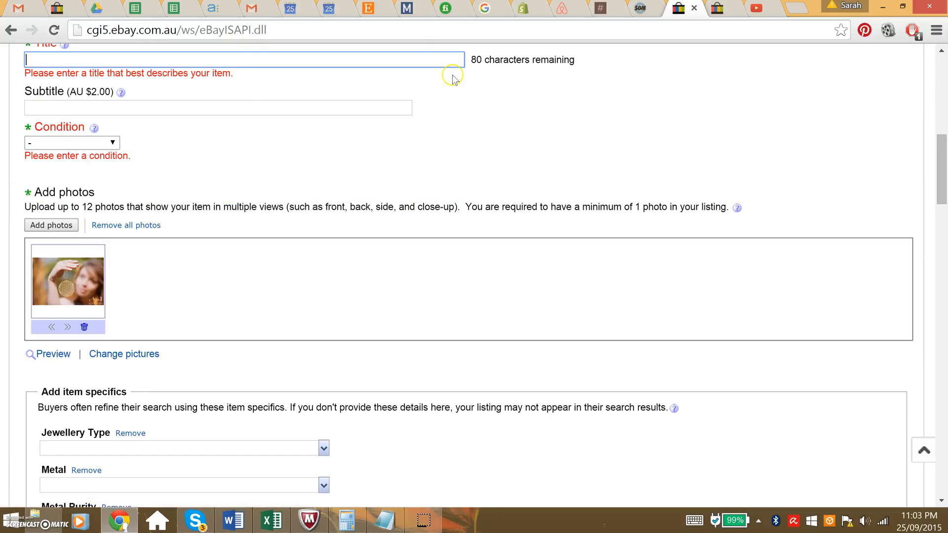
Switch to the AryaClothing shop on Etsy and open its Jewelry section.
left_click(368, 8)
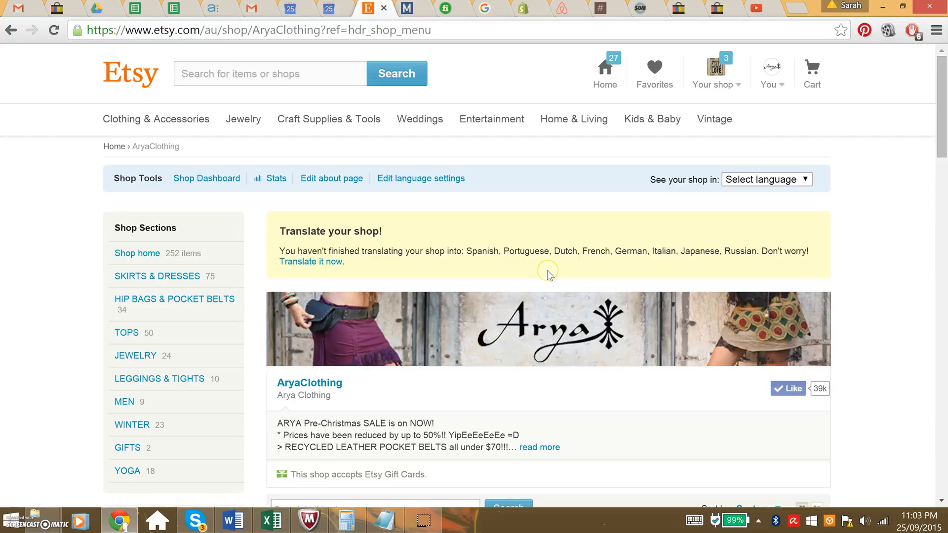
scroll(547, 270, "down", 4)
left_click(405, 217)
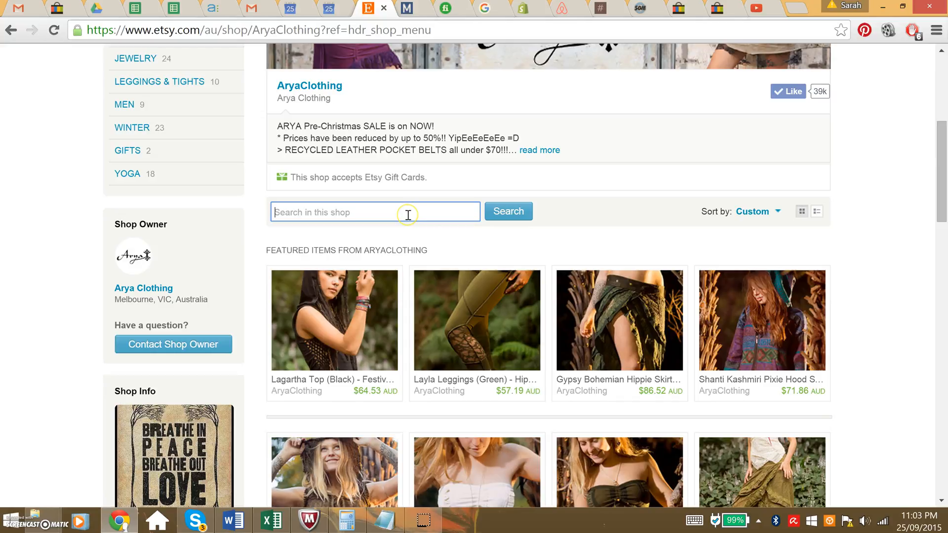
left_click(166, 56)
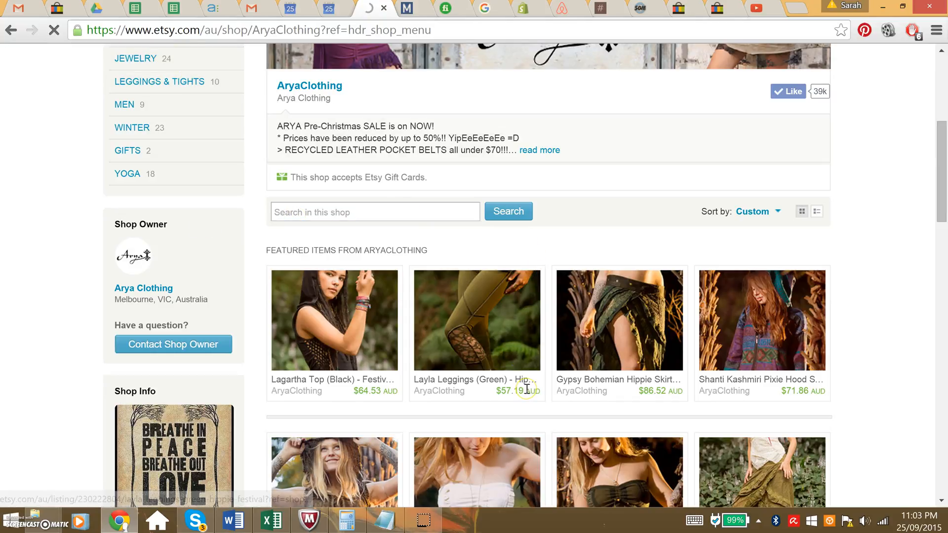
Copy the words "Flower of life Pendant" from the name of the silver pendant in the Jewelry section.
scroll(526, 389, "down", 8)
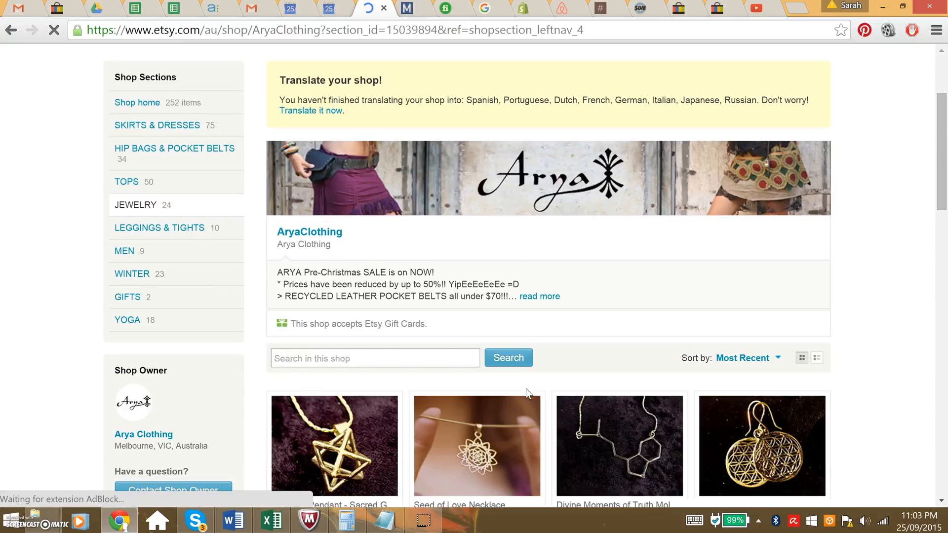
scroll(530, 392, "down", 3)
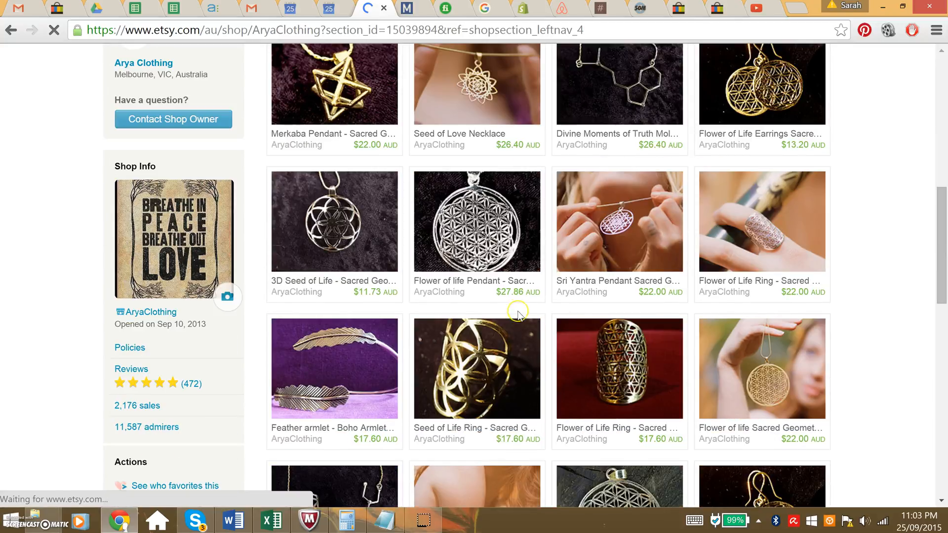
left_click_drag(417, 280, 502, 278)
key("ctrl+c")
left_click(412, 287)
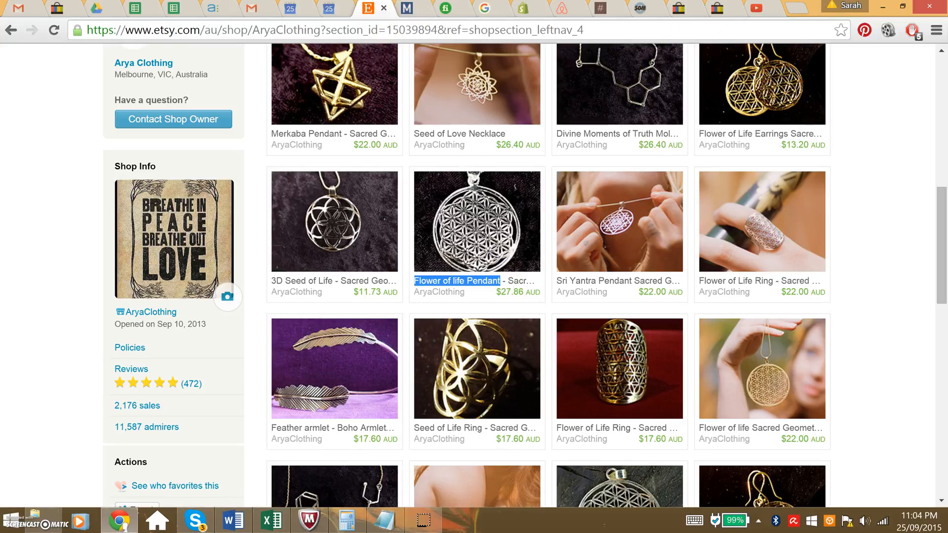
Return to the eBay listing form and paste "Flower of life Pendant" into the Title field.
left_click(680, 6)
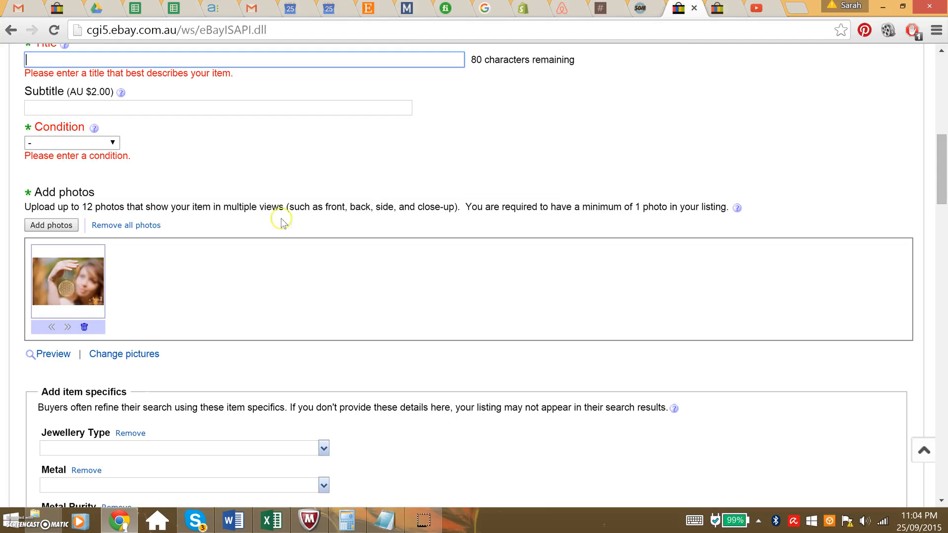
key("ctrl+v")
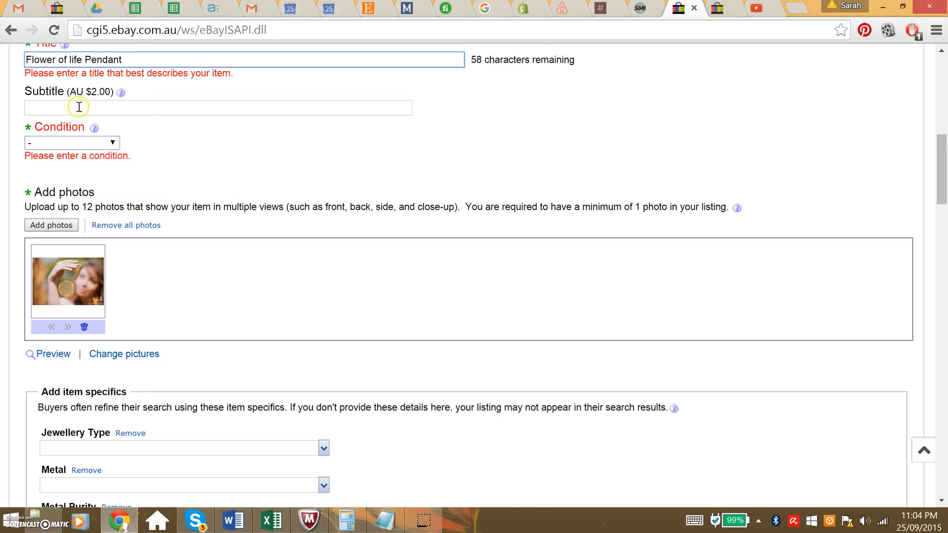
key("Tab")
Set the item's condition to "New with tags" and dismiss the explanation of that option.
left_click(63, 136)
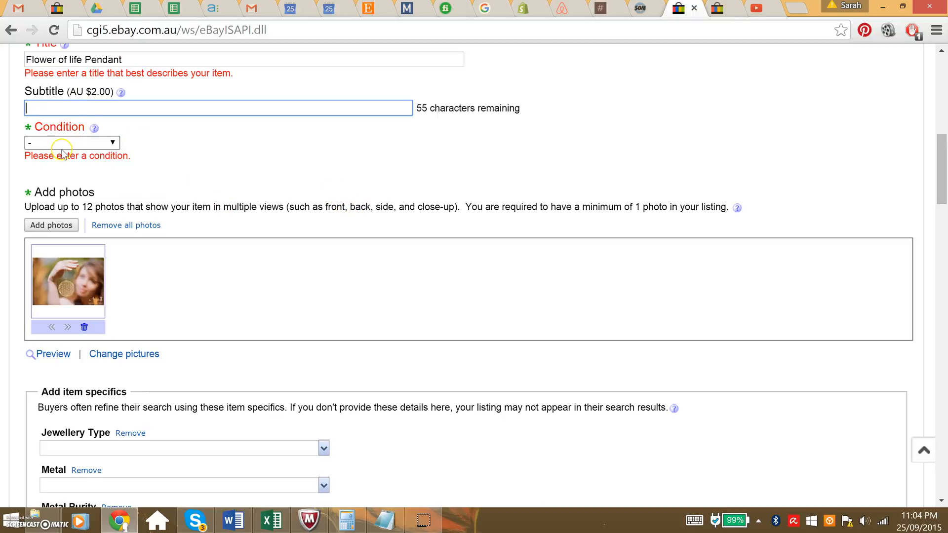
left_click(65, 143)
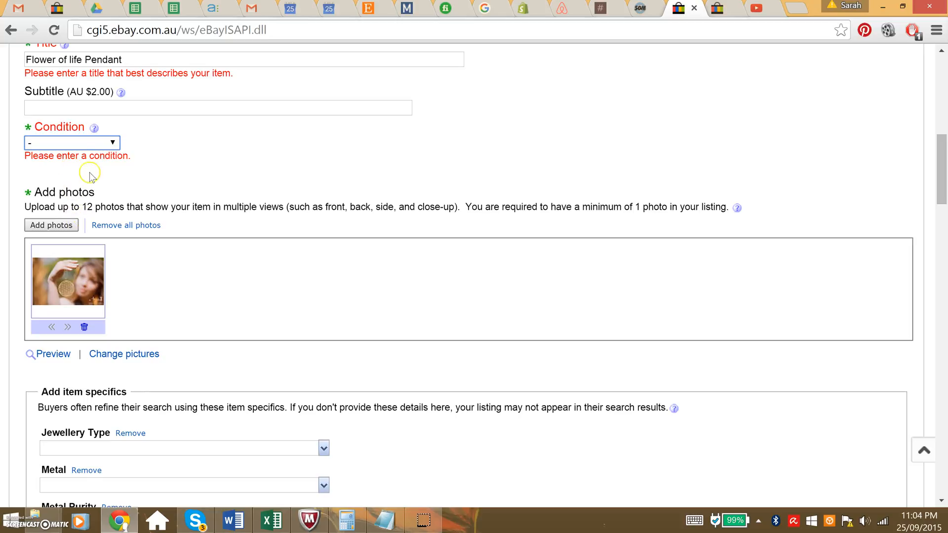
left_click(113, 144)
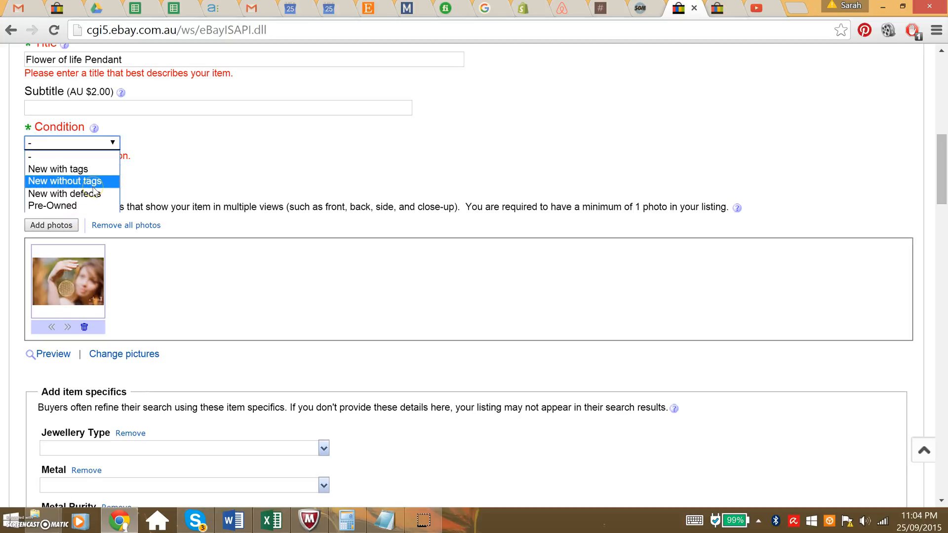
scroll(94, 182, "down", 1)
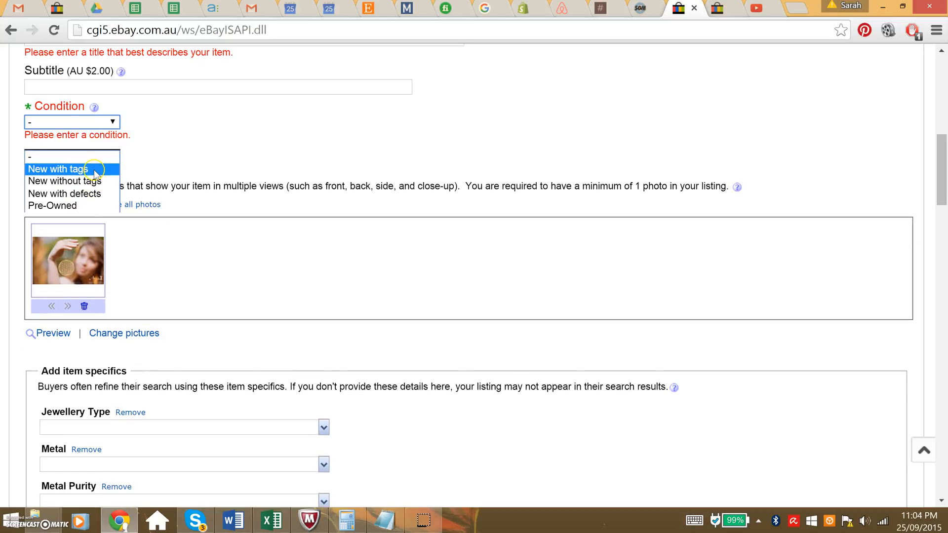
left_click(93, 170)
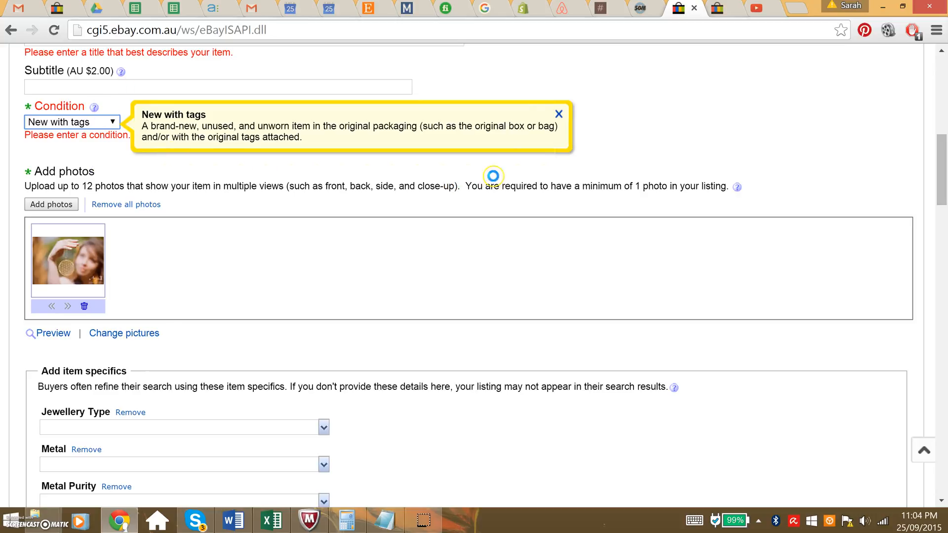
left_click(558, 113)
Continue from the completed listing form to the listing review page.
scroll(339, 113, "up", 3)
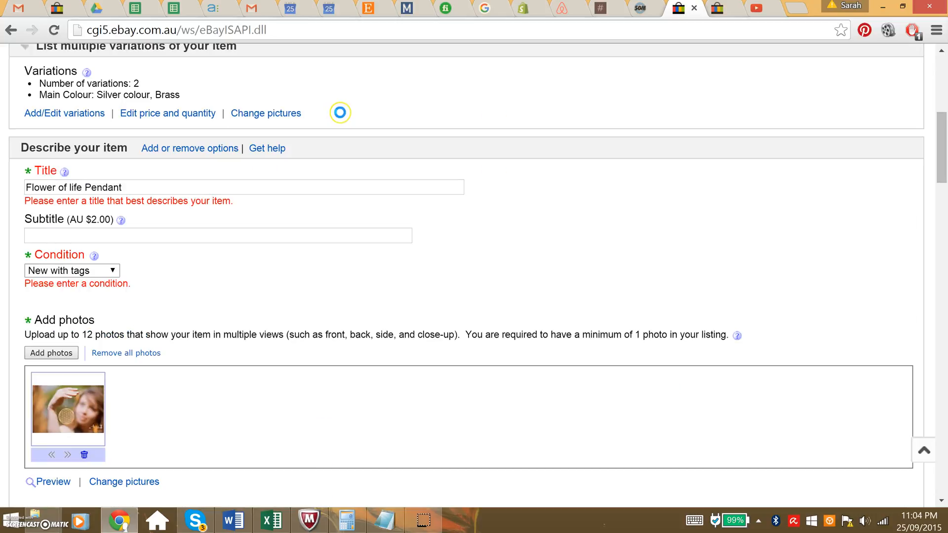
left_click_drag(938, 186, 946, 400)
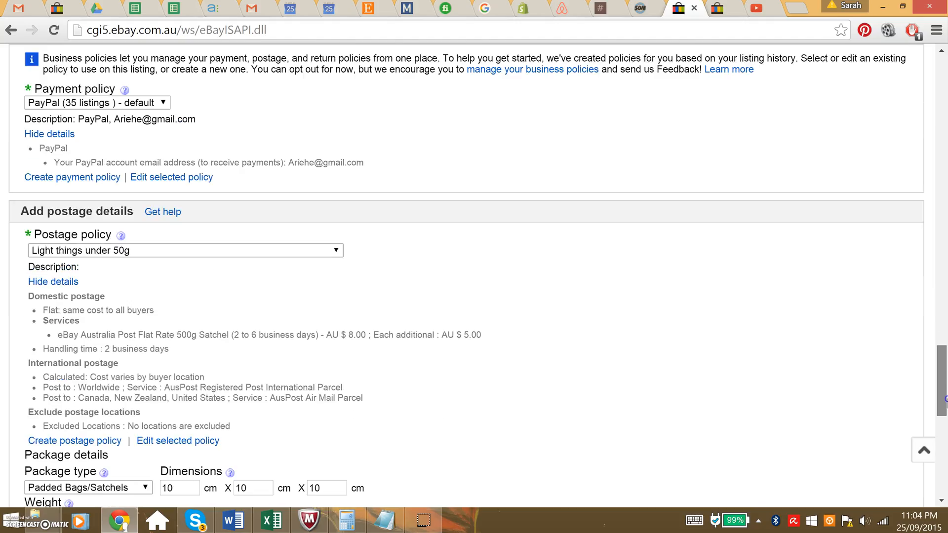
left_click_drag(945, 432, 946, 494)
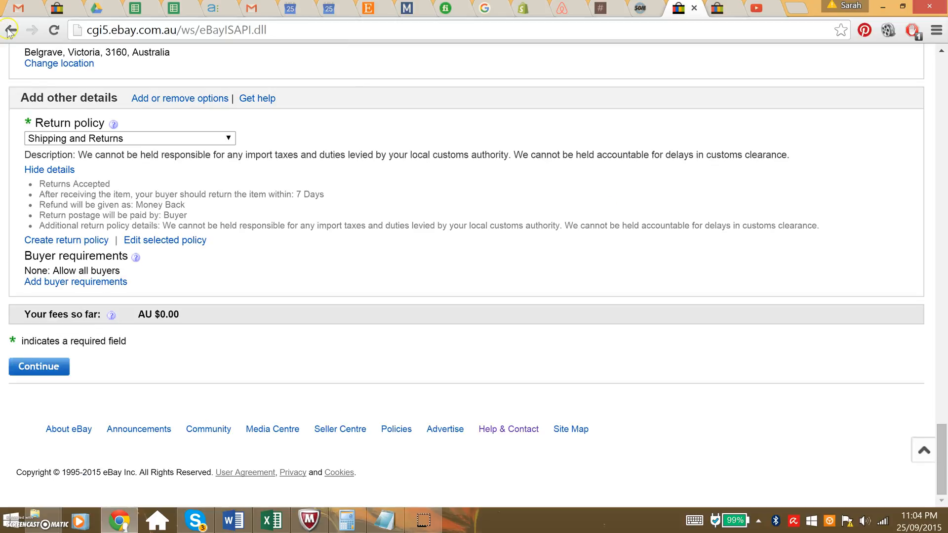
left_click(31, 366)
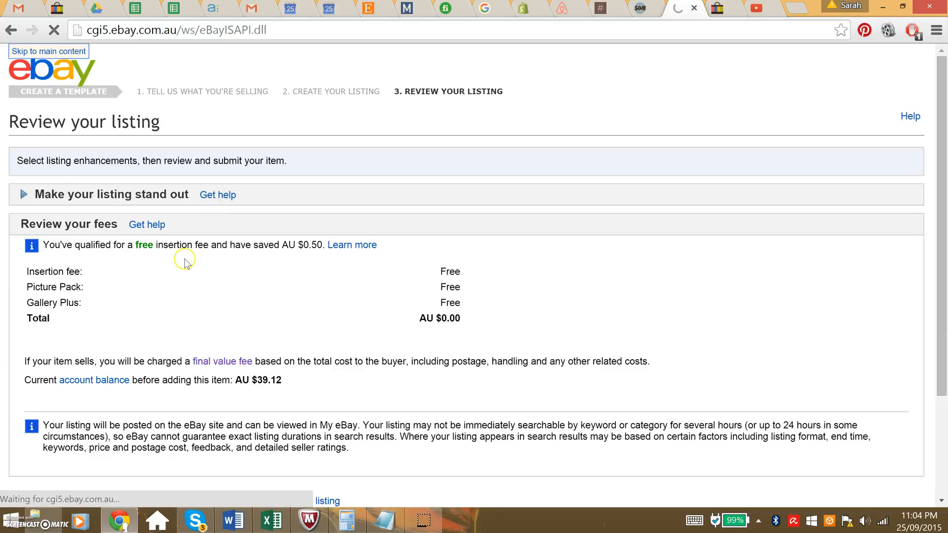
Open the preview of the pendant listing and maximise the preview window.
scroll(179, 263, "down", 3)
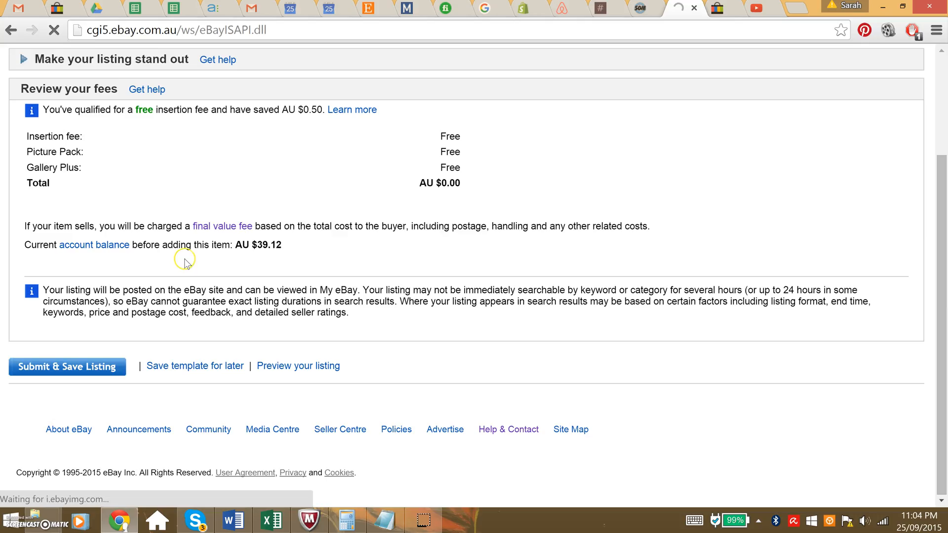
left_click(320, 369)
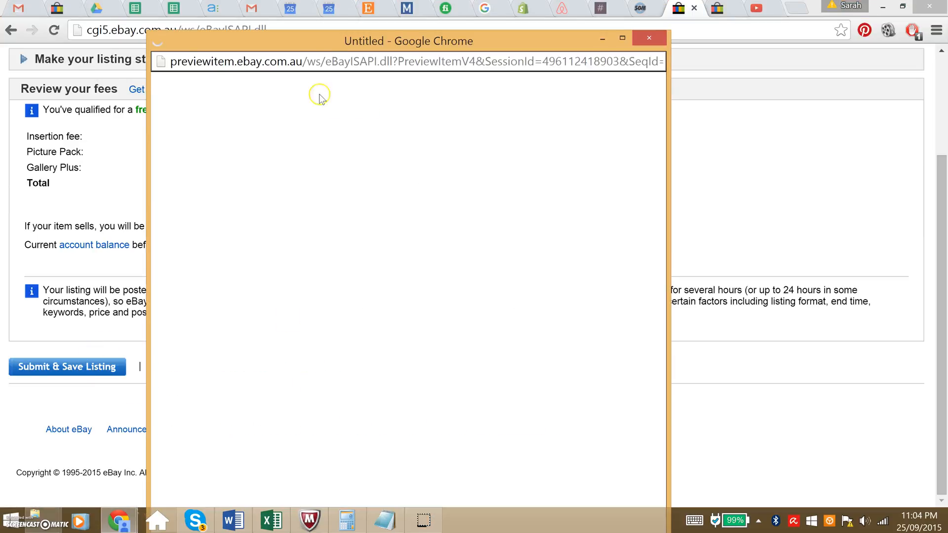
double_click(330, 46)
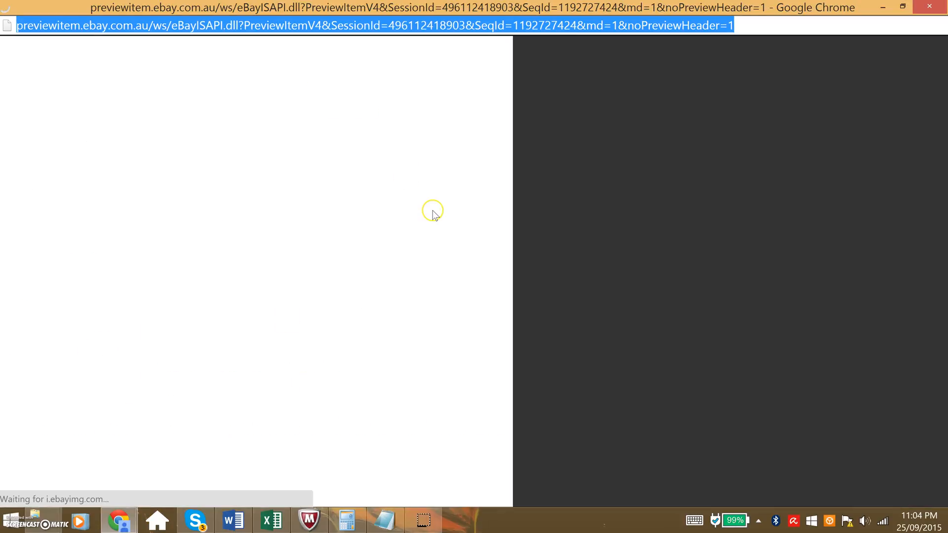
scroll(430, 207, "down", 2)
scroll(428, 199, "up", 2)
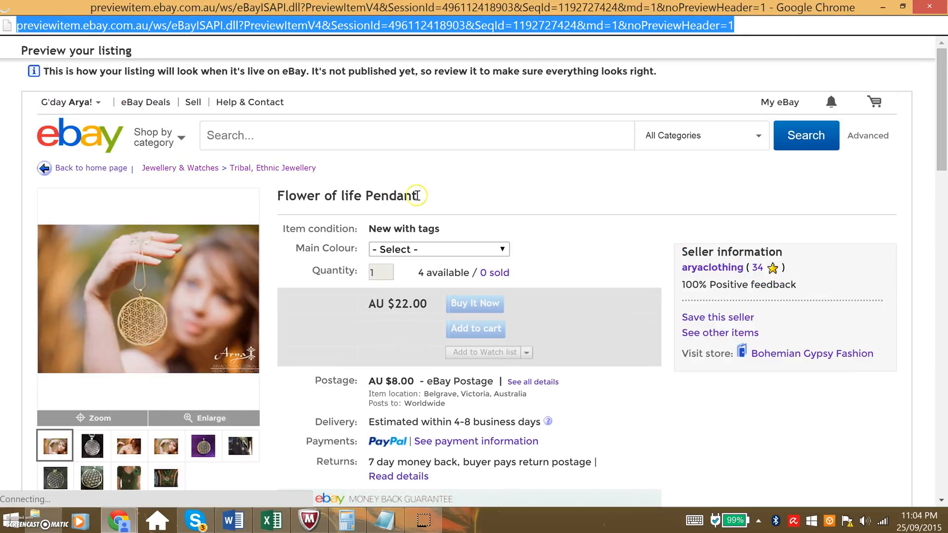
Examine the pendant's photo gallery in the preview, switching between the silver and brass variation pictures and the general photos.
left_click_drag(943, 130, 943, 153)
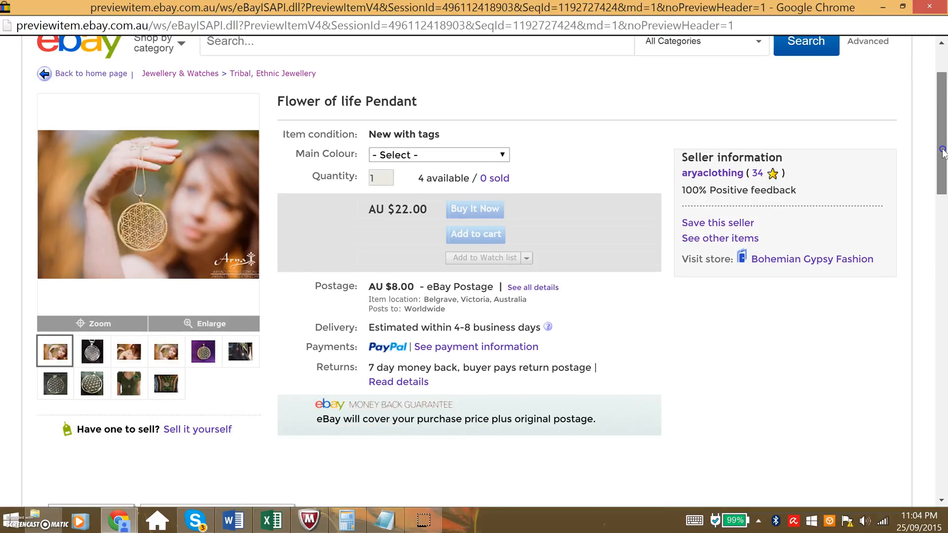
left_click(92, 351)
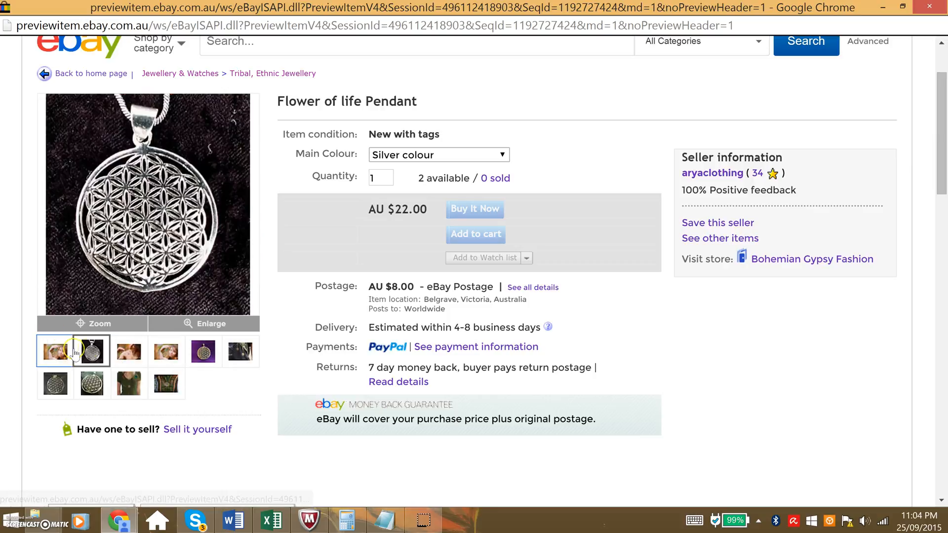
left_click(158, 351)
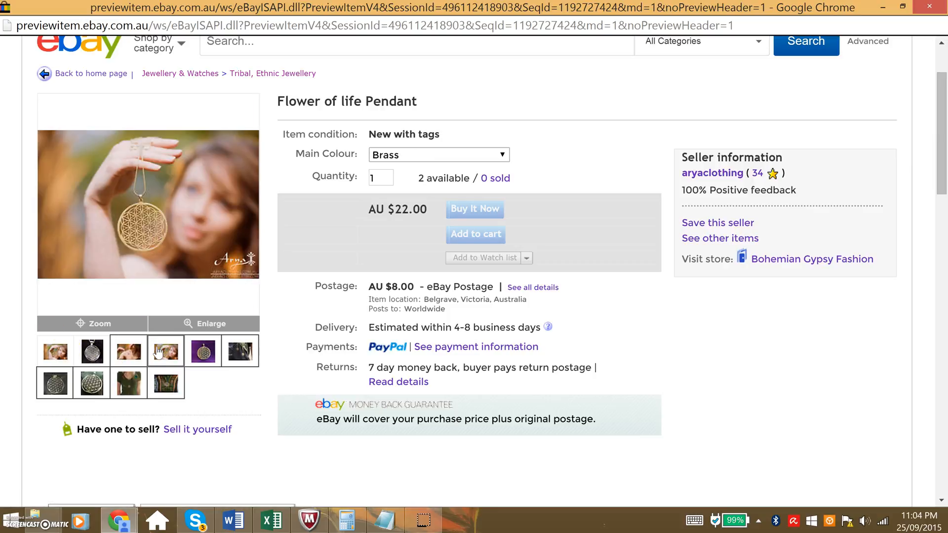
left_click(46, 365)
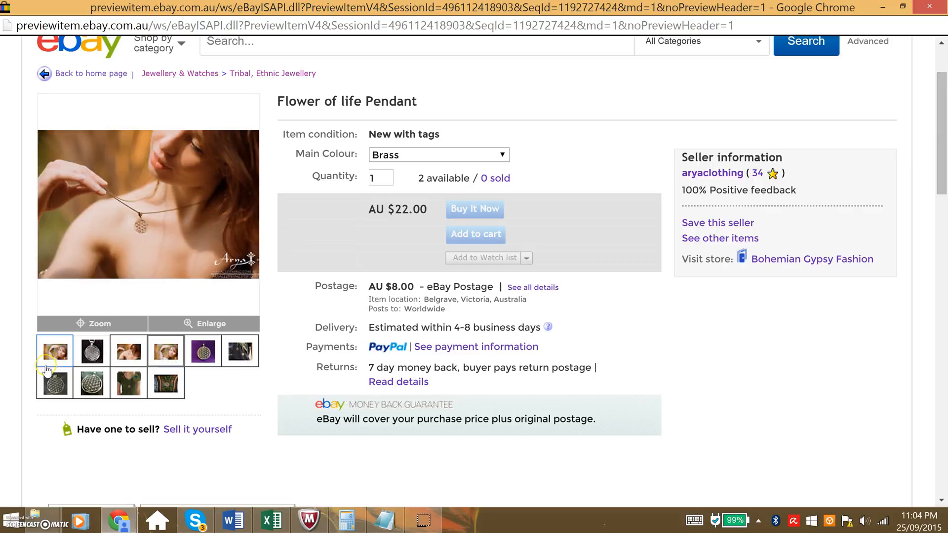
left_click(168, 352)
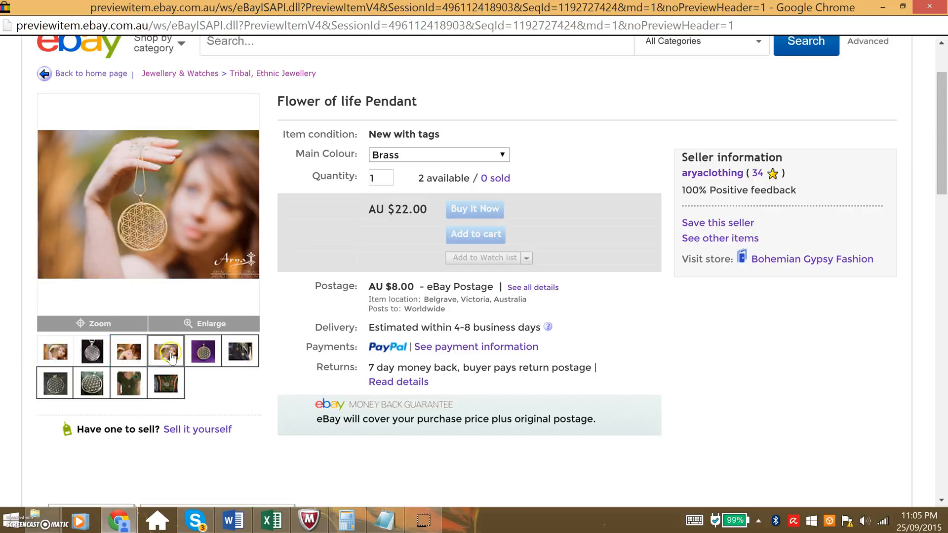
left_click(48, 354)
left_click(60, 353)
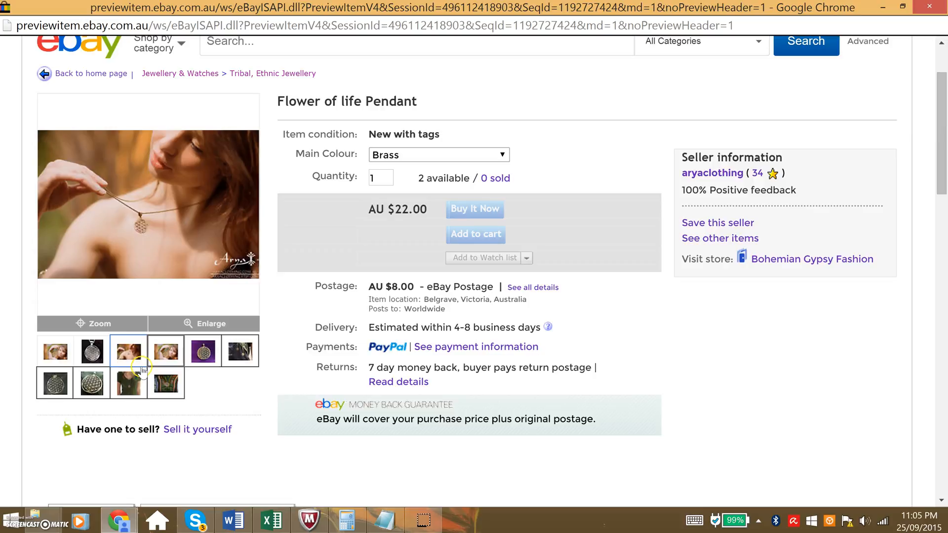
left_click(148, 357)
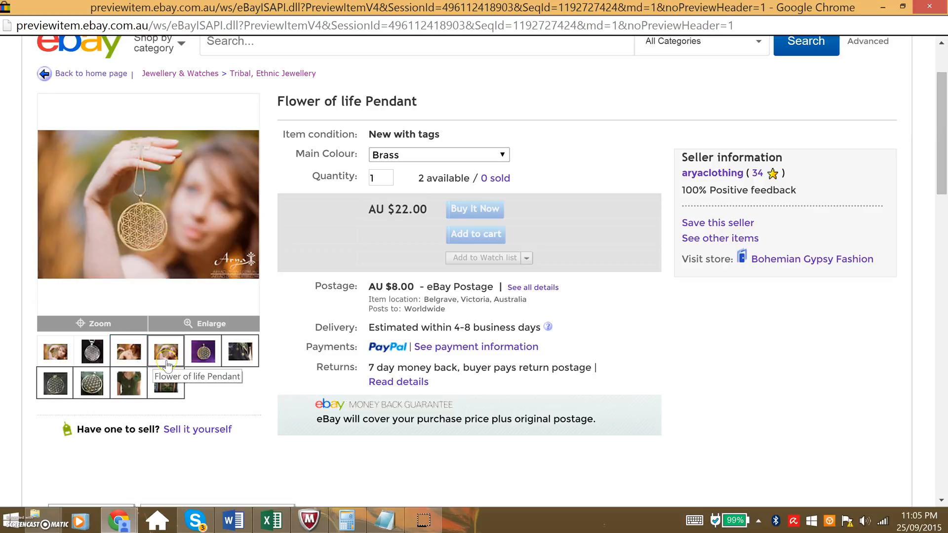
left_click(56, 355)
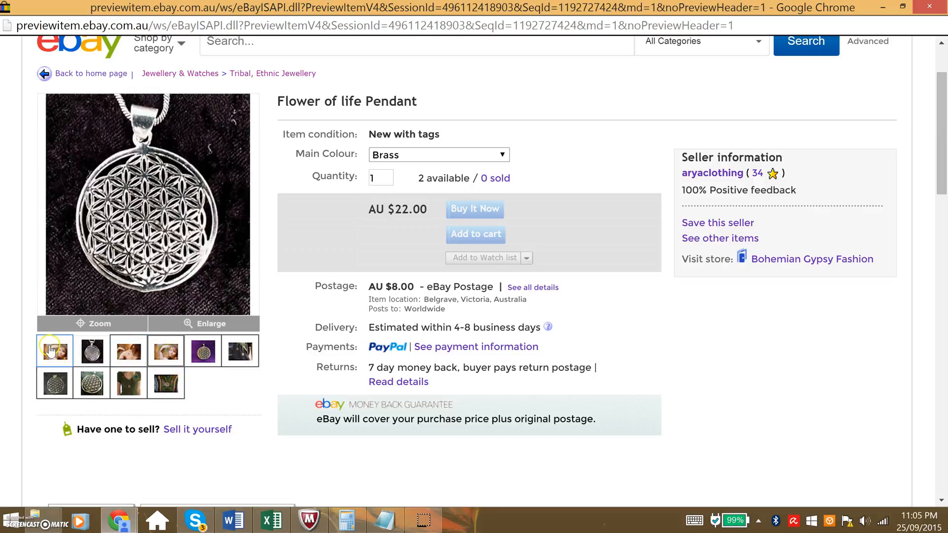
left_click(55, 352)
mouse_move(92, 354)
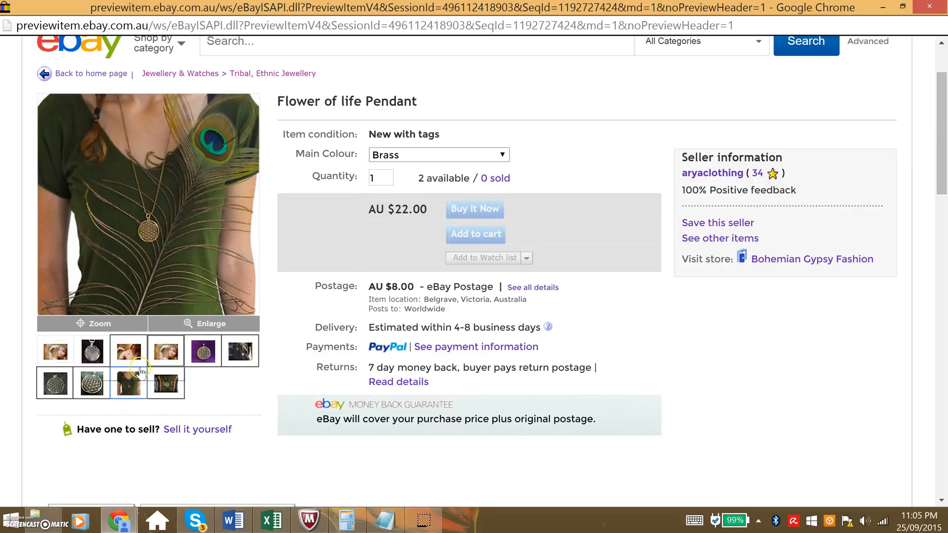
Choose "Silver colour" as the Main Colour in the preview to check that variation's photo, and highlight the "Main Colour" label.
left_click(467, 156)
left_click(463, 183)
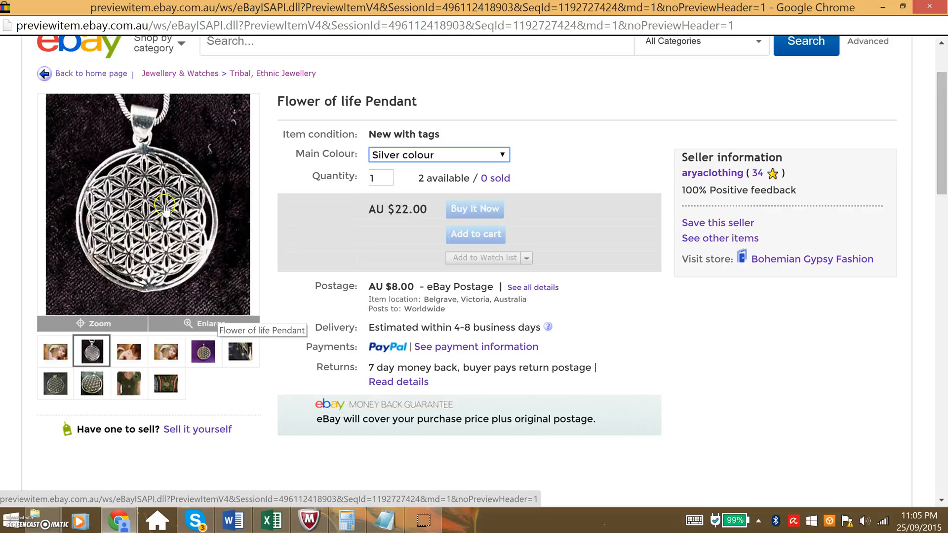
mouse_move(59, 364)
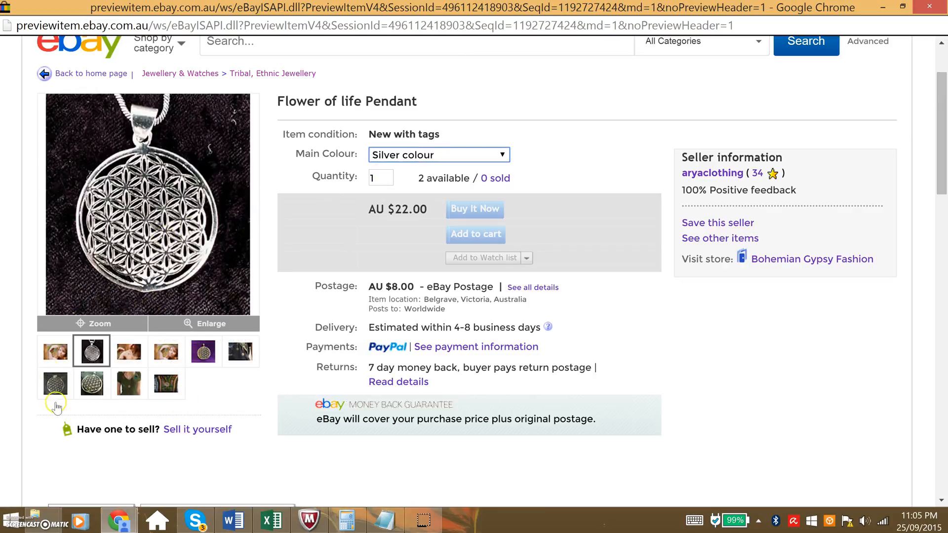
left_click_drag(295, 157, 343, 157)
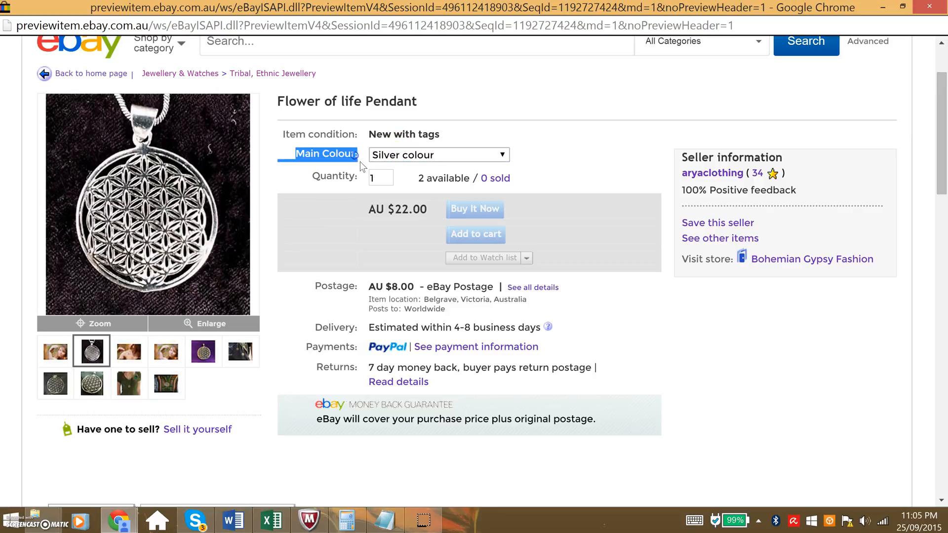
left_click(356, 153)
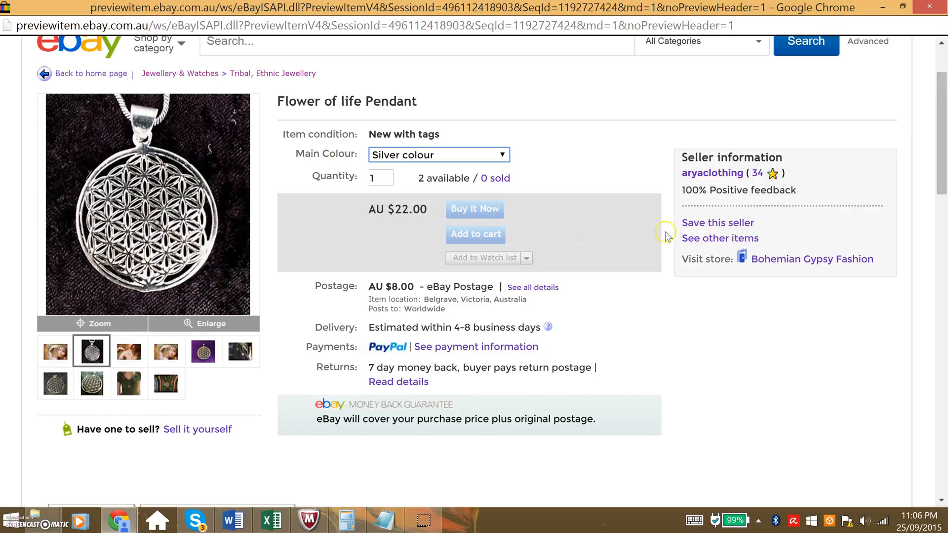
Review the pendant's description in the preview and expand the About Us section to read it.
left_click_drag(944, 162, 924, 357)
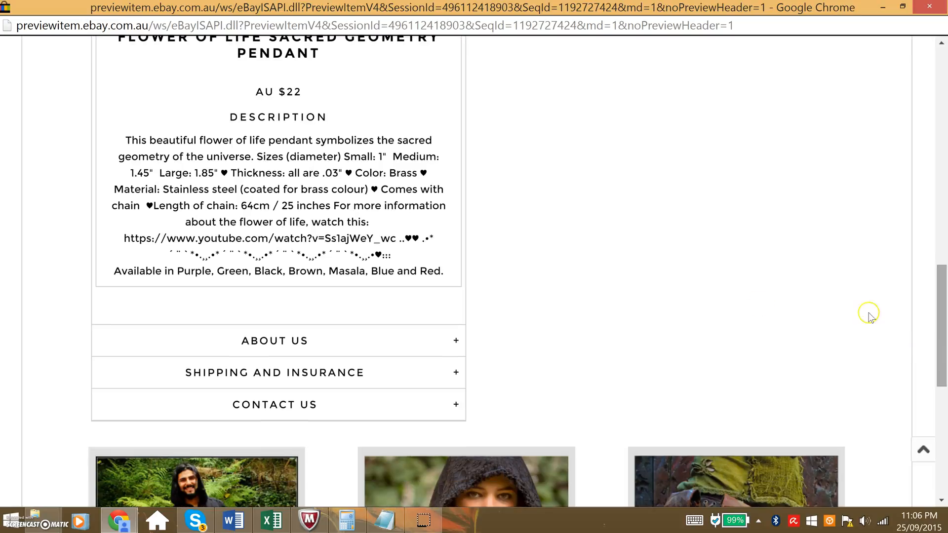
scroll(514, 288, "down", 1)
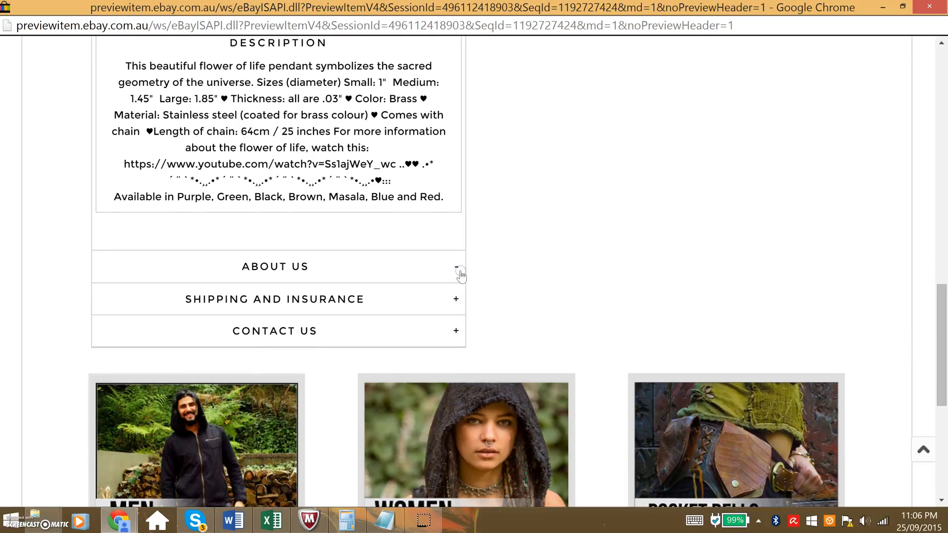
left_click(457, 269)
scroll(264, 282, "down", 4)
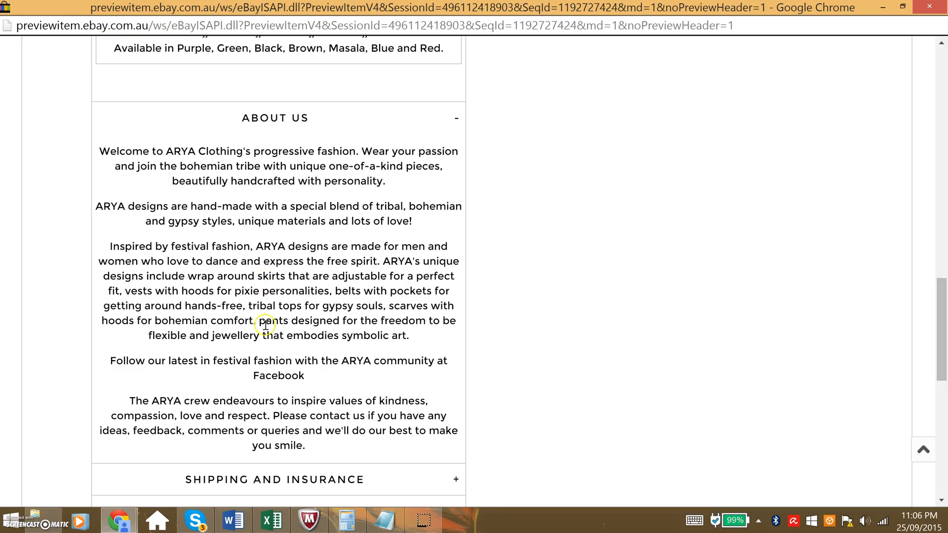
Expand the Shipping and Insurance section below About Us and read through its text.
left_click(445, 330)
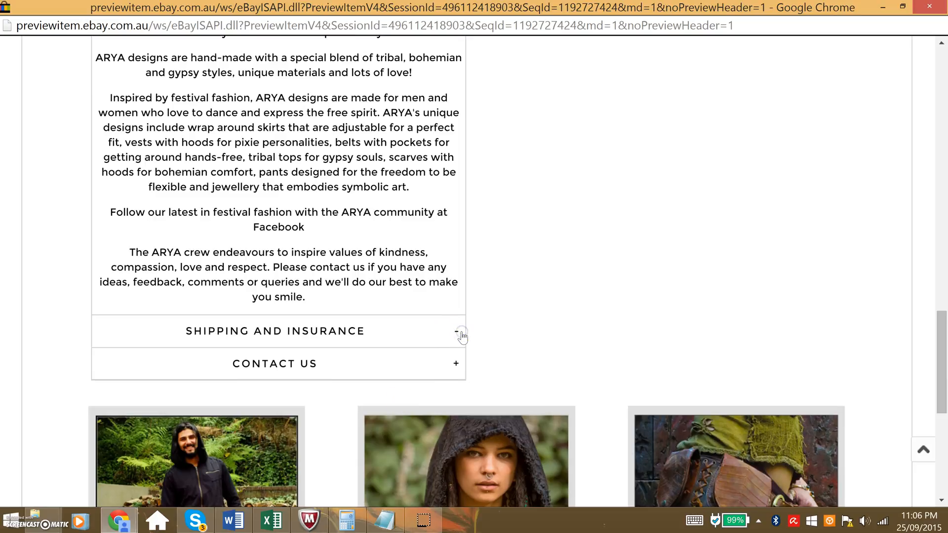
scroll(461, 333, "down", 1)
scroll(464, 336, "down", 7)
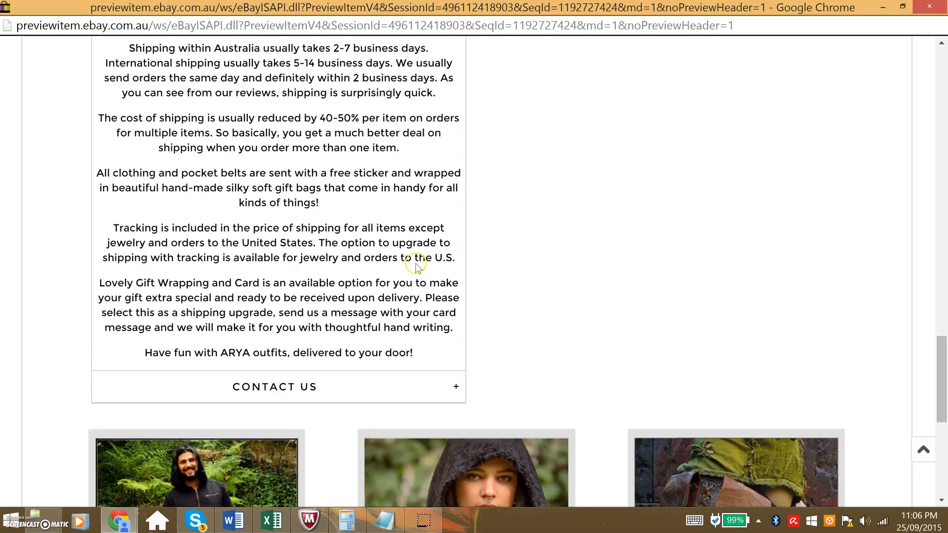
scroll(416, 267, "down", 2)
scroll(345, 262, "up", 7)
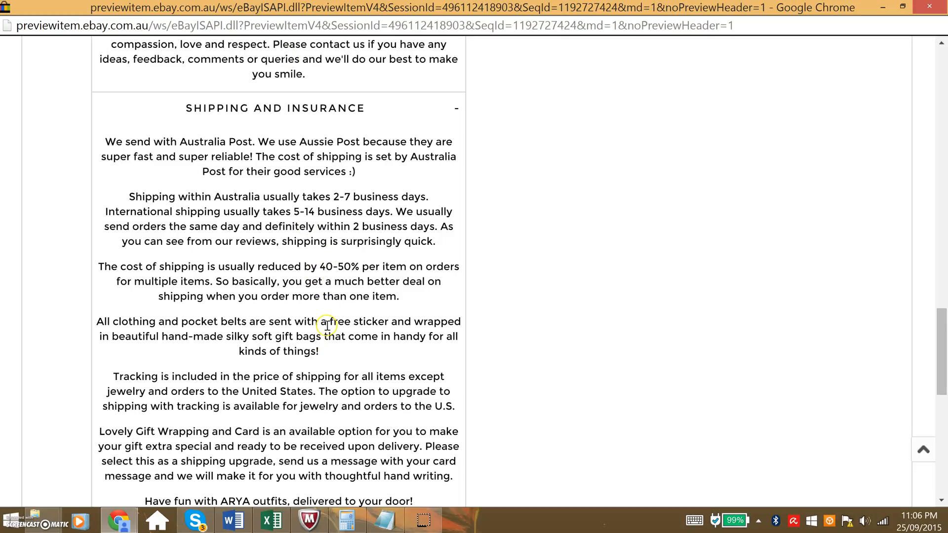
scroll(302, 200, "up", 4)
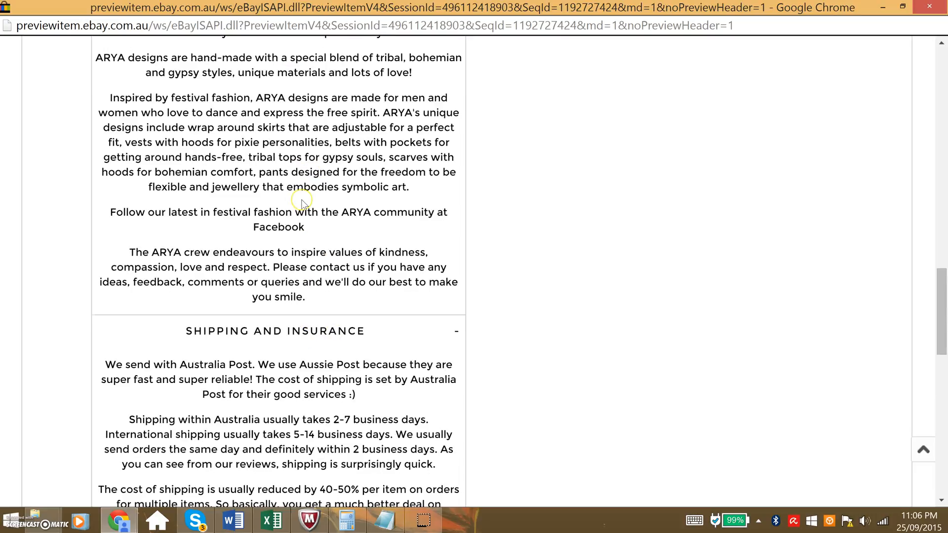
Read back through the preview's description, About Us and Shipping and Insurance sections, and inspect the category pictures and footer links.
scroll(302, 201, "up", 3)
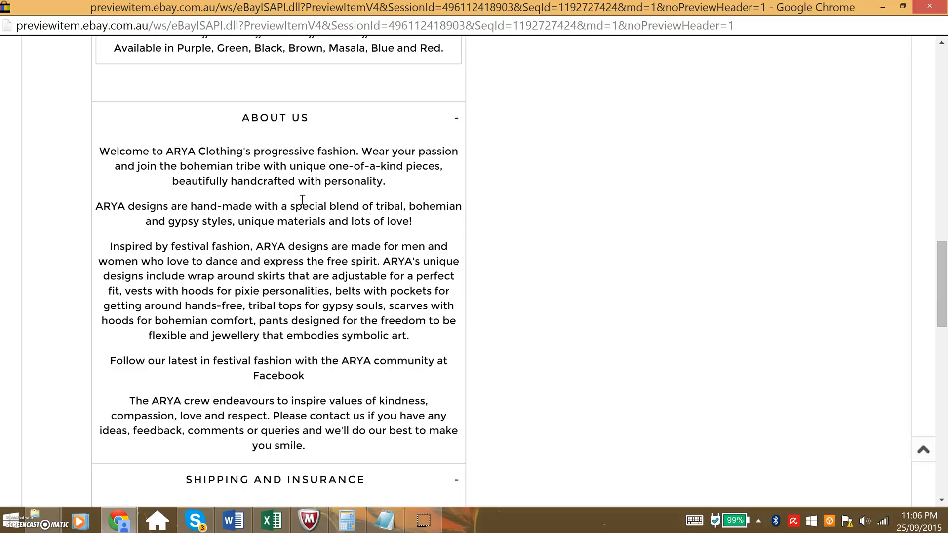
scroll(302, 200, "up", 9)
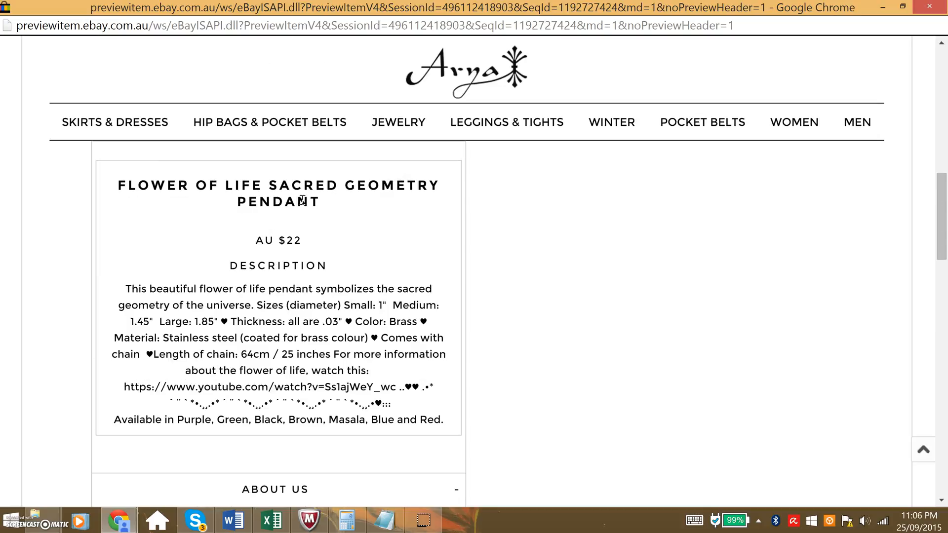
scroll(303, 204, "up", 1)
scroll(304, 204, "down", 12)
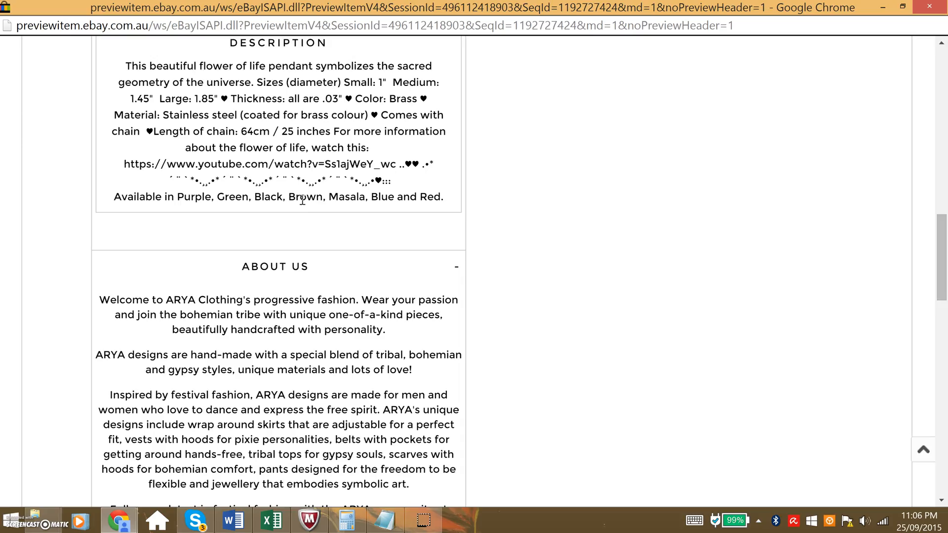
scroll(326, 308, "down", 7)
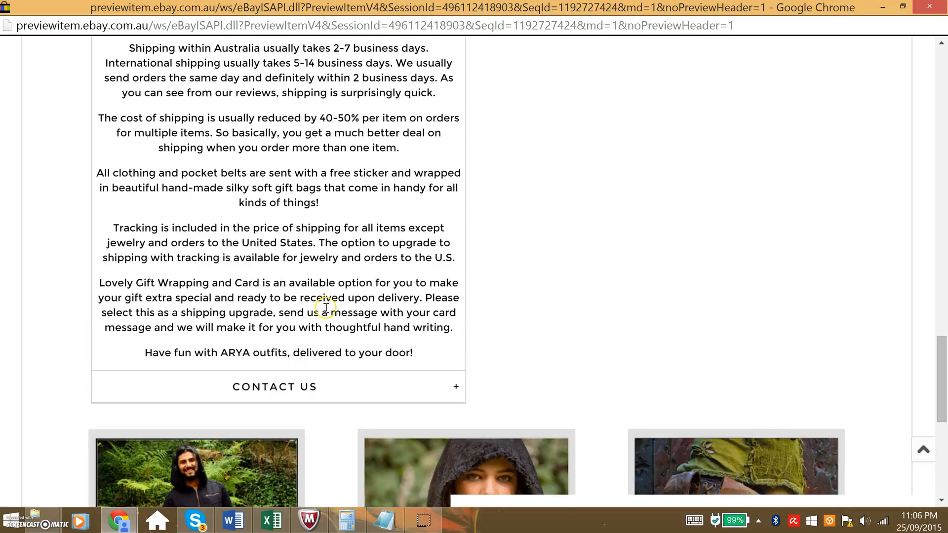
scroll(322, 251, "down", 6)
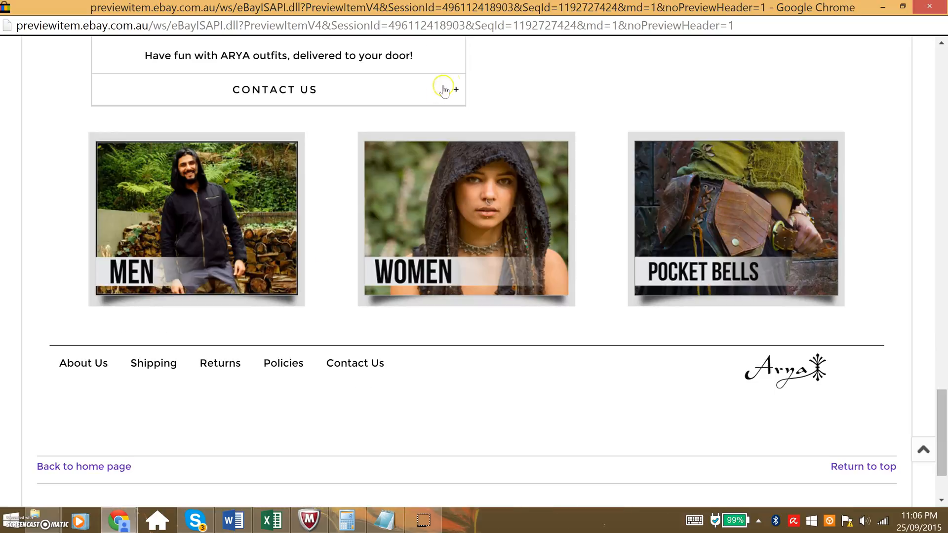
scroll(497, 287, "down", 2)
scroll(498, 287, "up", 6)
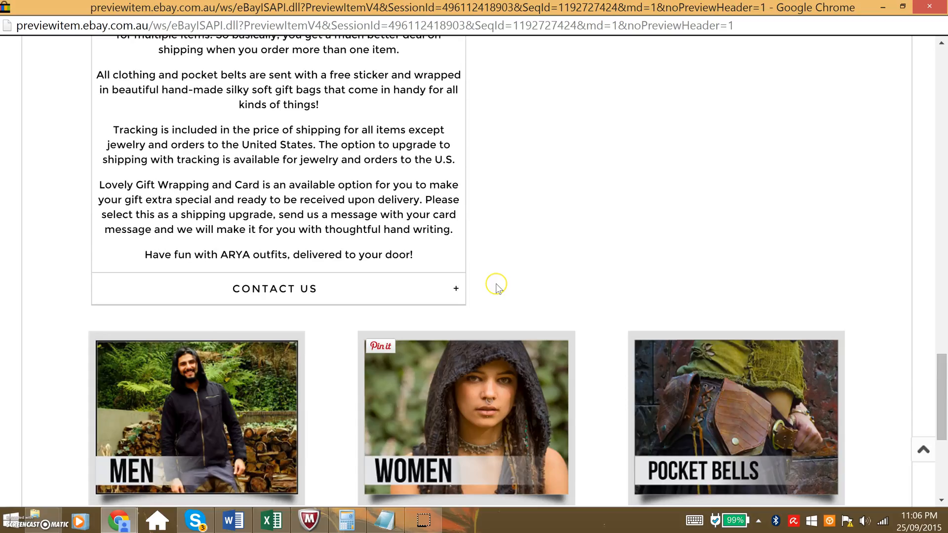
scroll(494, 286, "up", 8)
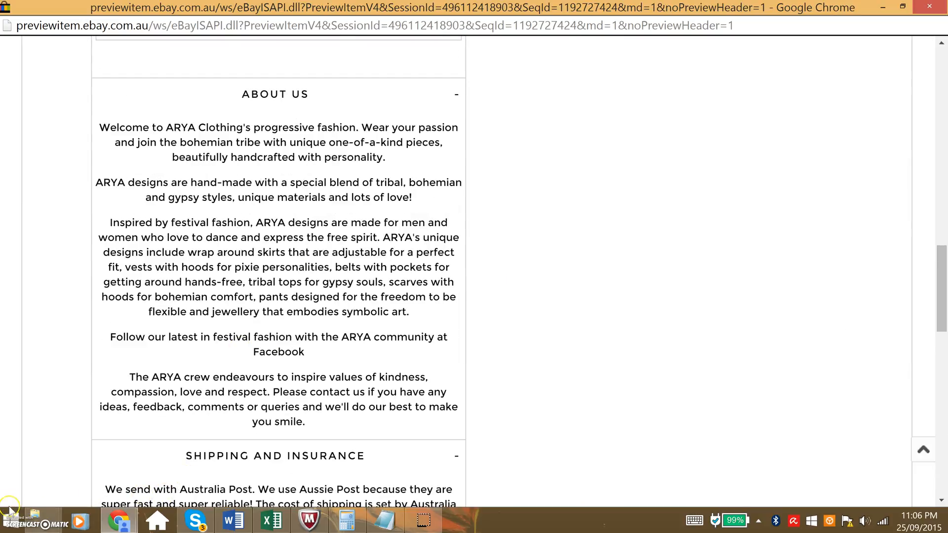
Return from the preview to the listing review page and submit and save the Flower of life Pendant listing.
mouse_move(120, 519)
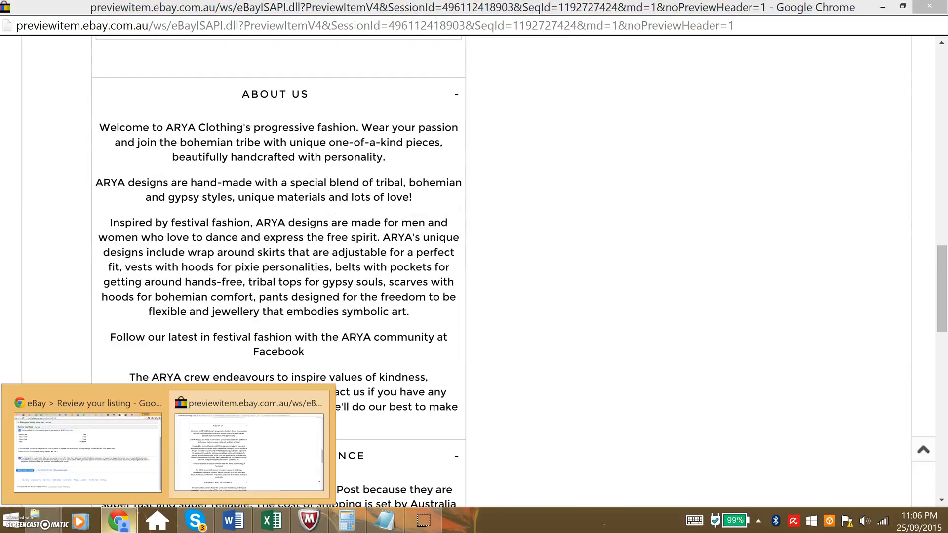
left_click(124, 486)
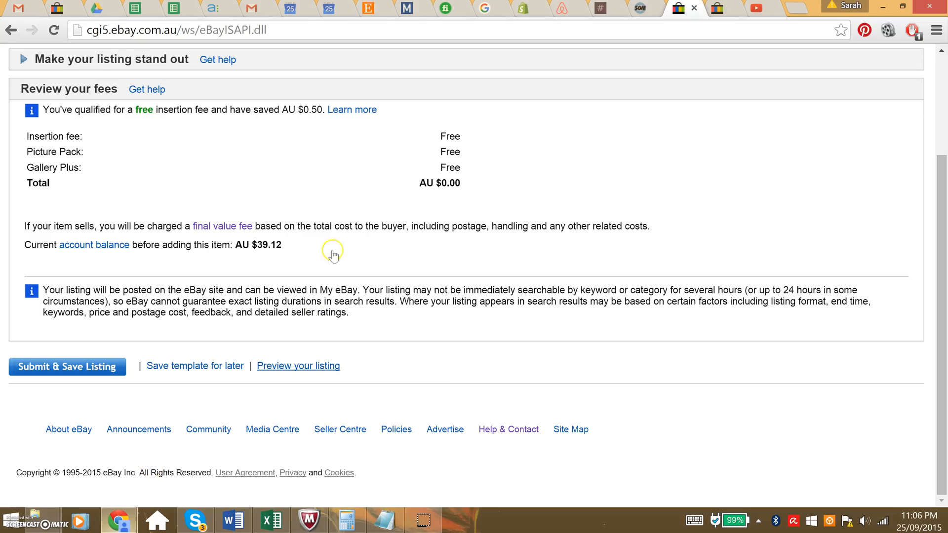
left_click(106, 366)
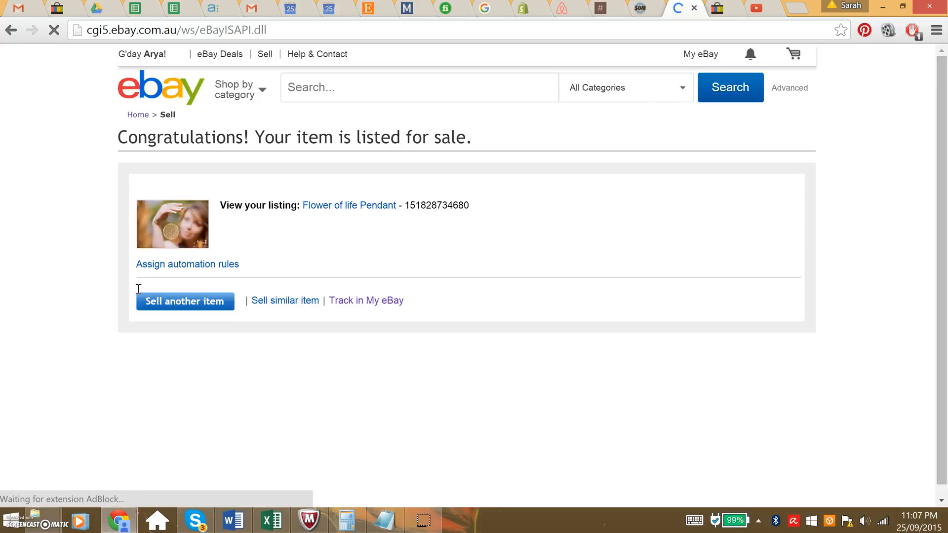
Start selling another item with the "Patchwork Pocket Skirt" template.
left_click(173, 299)
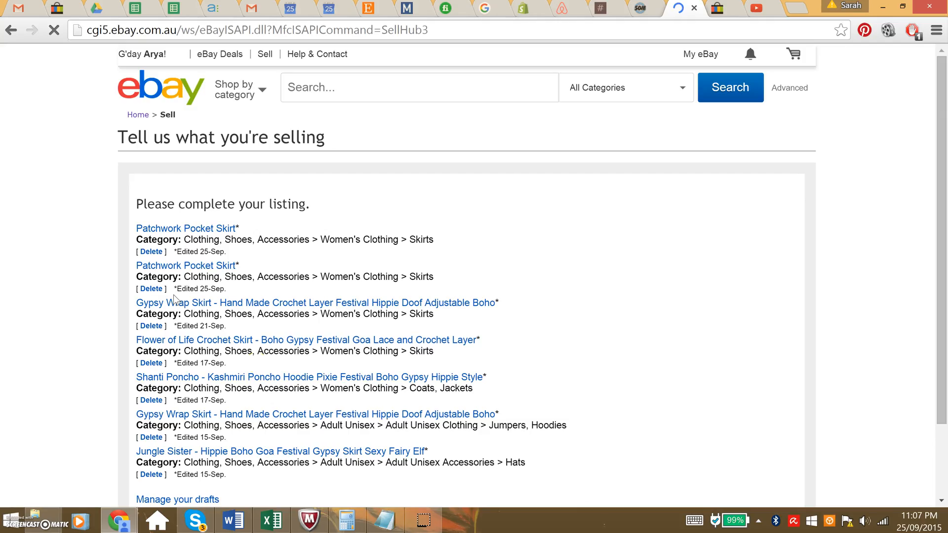
scroll(364, 432, "down", 6)
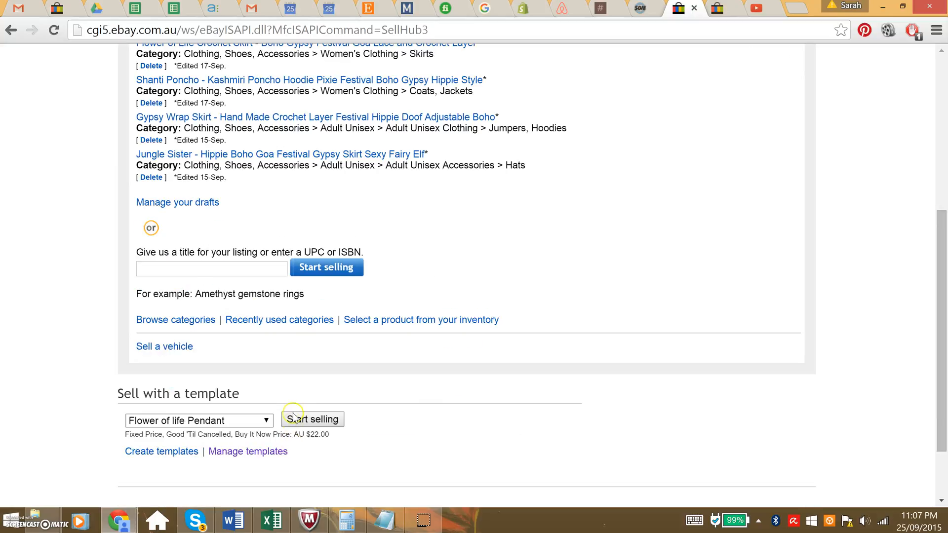
left_click(260, 419)
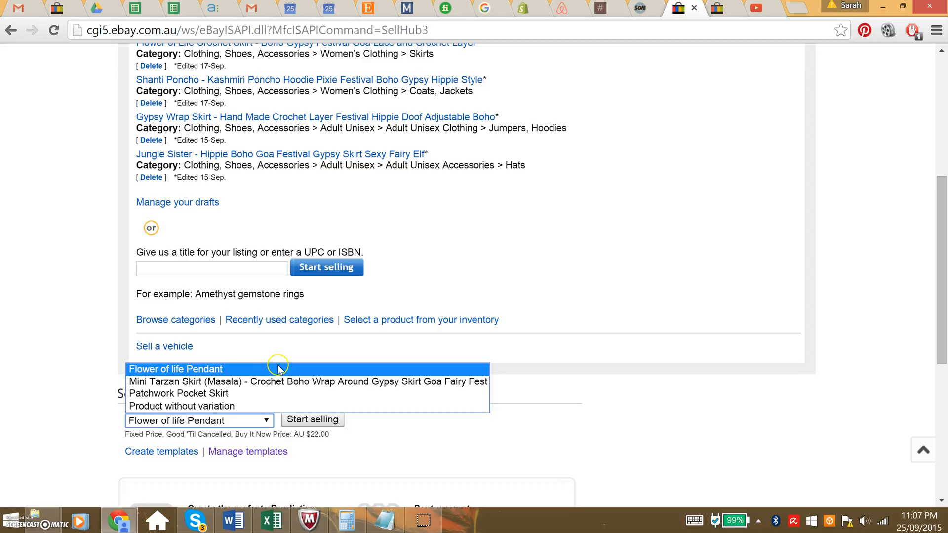
left_click(238, 399)
scroll(294, 425, "down", 2)
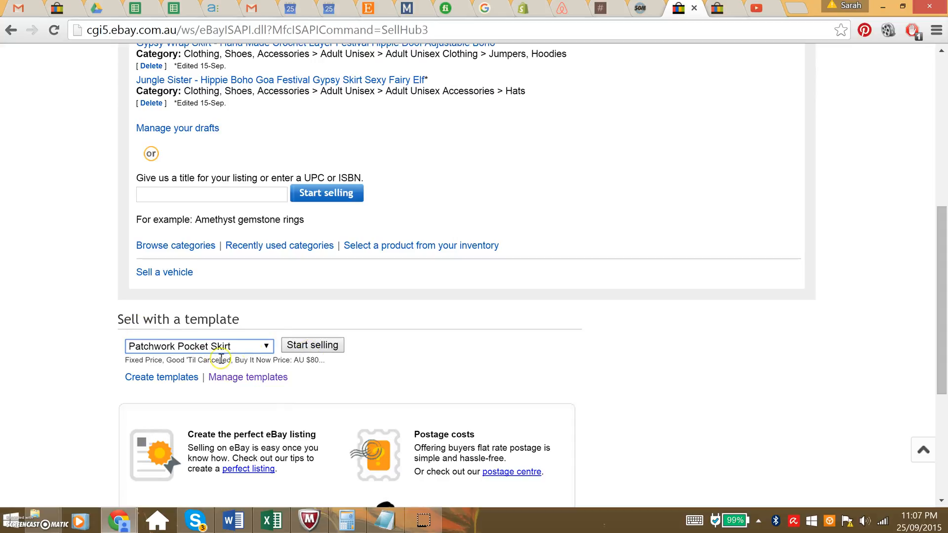
left_click(316, 345)
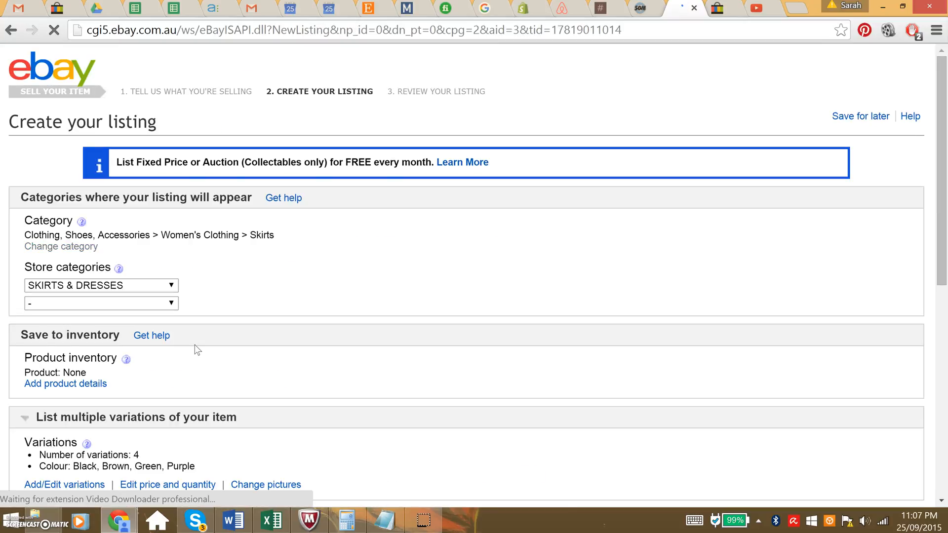
Review the new listing's categories and open its existing colour variations for editing.
scroll(113, 266, "down", 2)
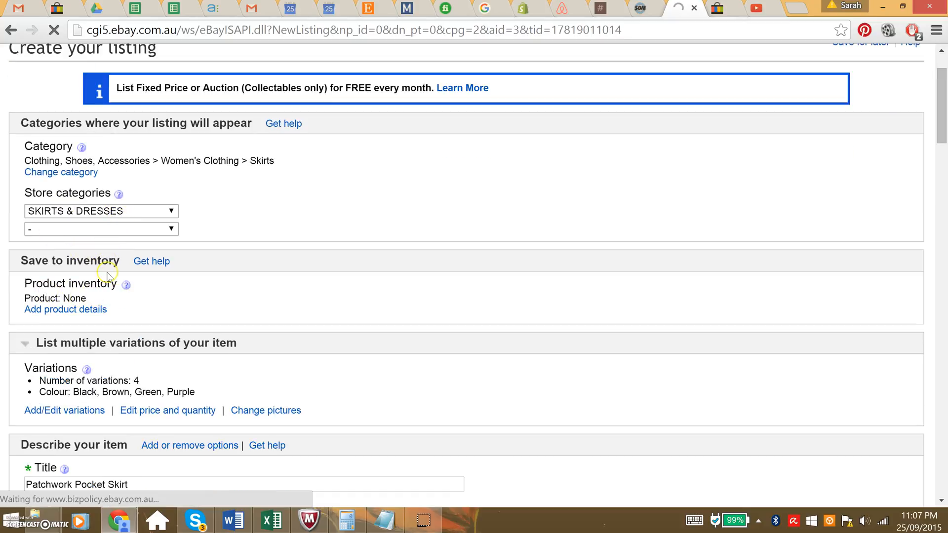
scroll(108, 275, "down", 1)
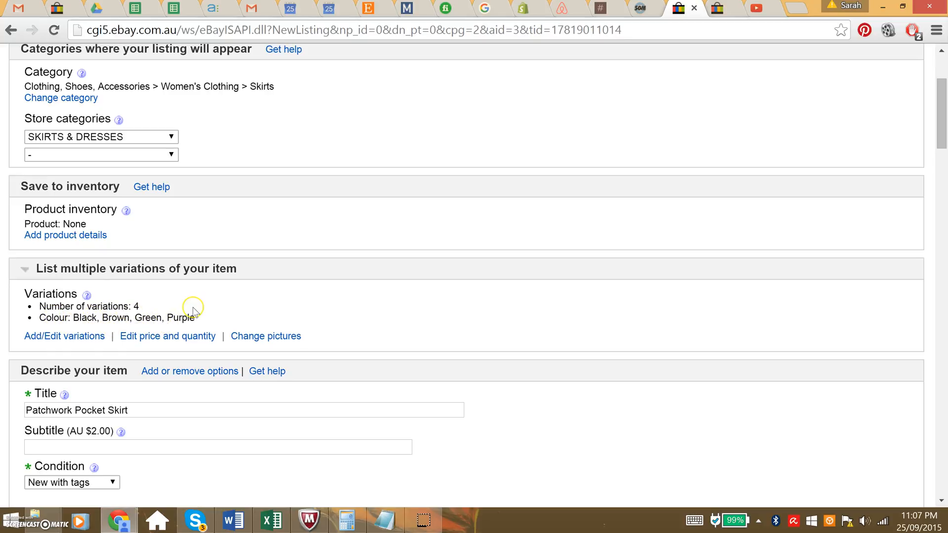
left_click(105, 337)
Switch to File Explorer and open the Products folder inside Photoshoots, Photoshoot March 2015 Sherbrook Forest.
mouse_move(157, 519)
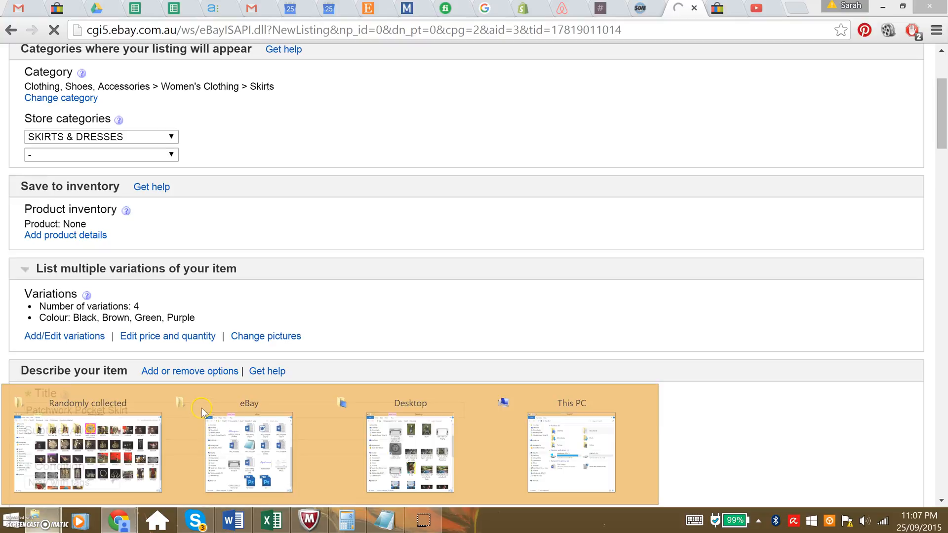
left_click(143, 459)
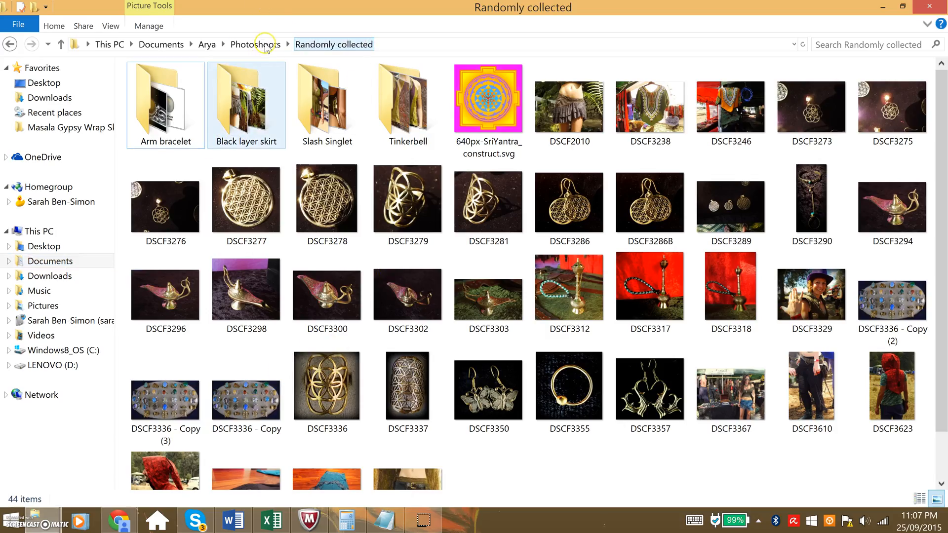
left_click(266, 45)
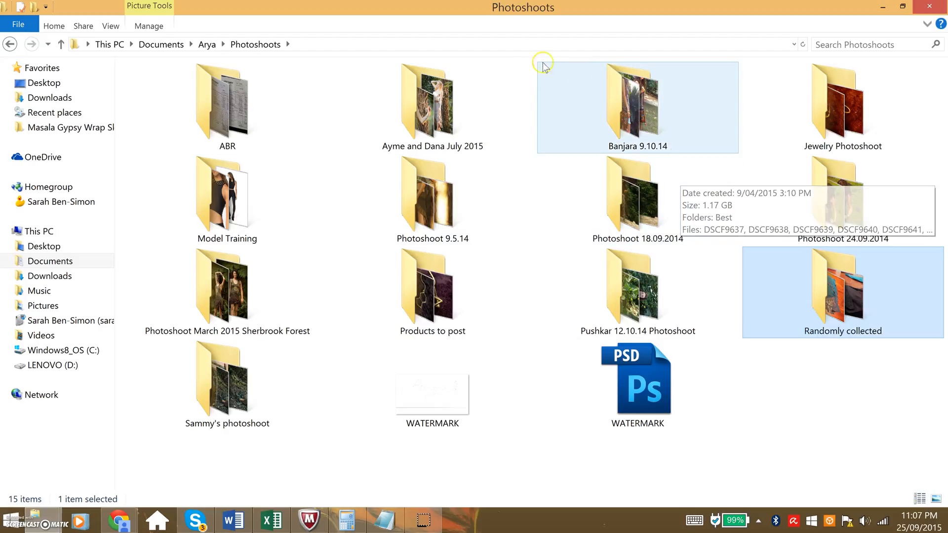
double_click(276, 285)
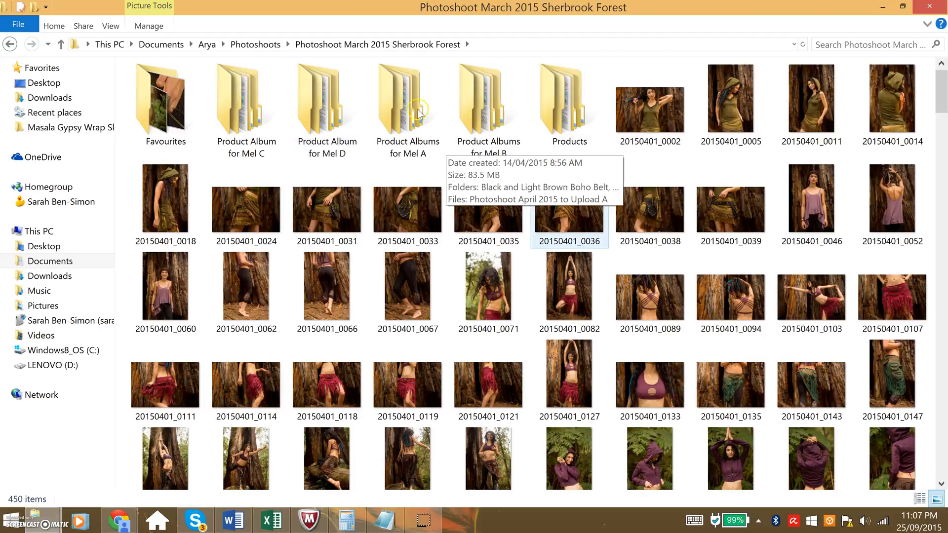
double_click(589, 126)
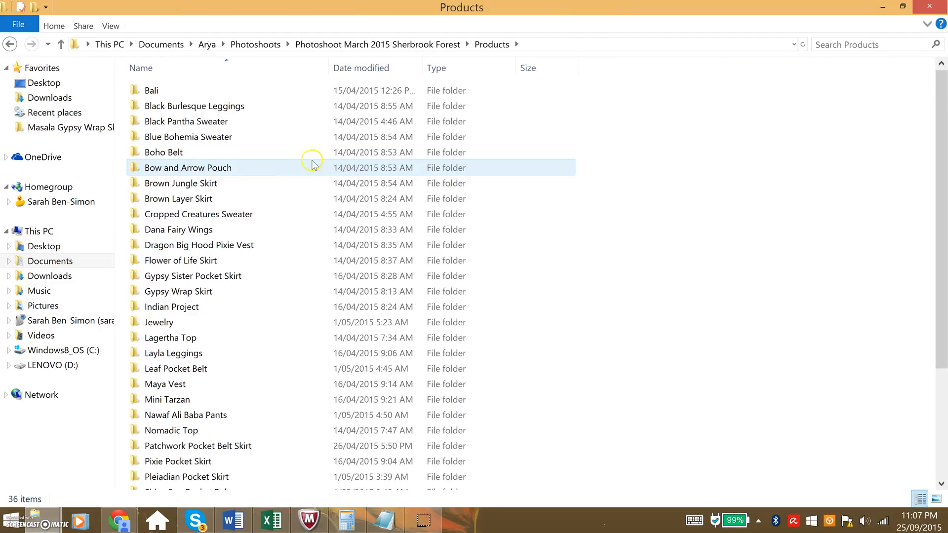
Look through the product folders for a skirt to list and open the Flower of Life Skirt folder.
scroll(312, 164, "down", 4)
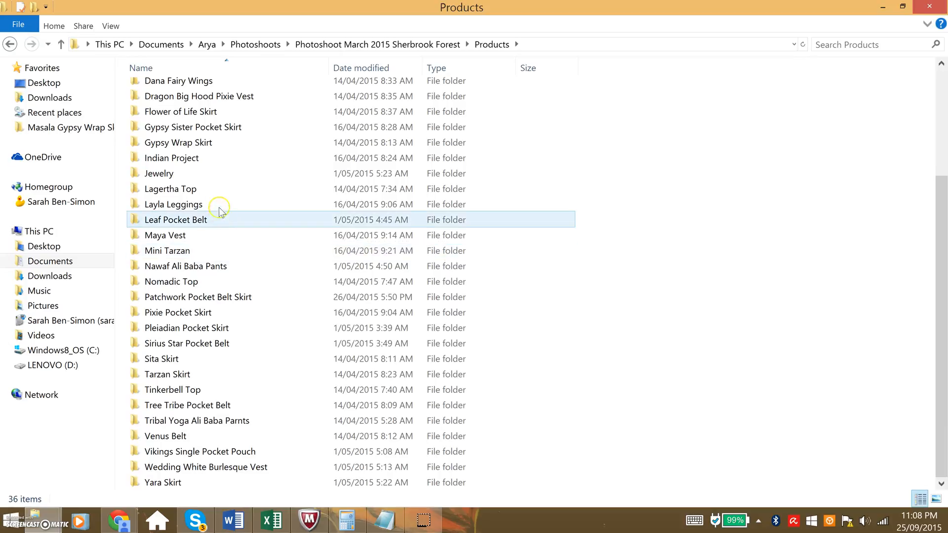
scroll(198, 205, "up", 2)
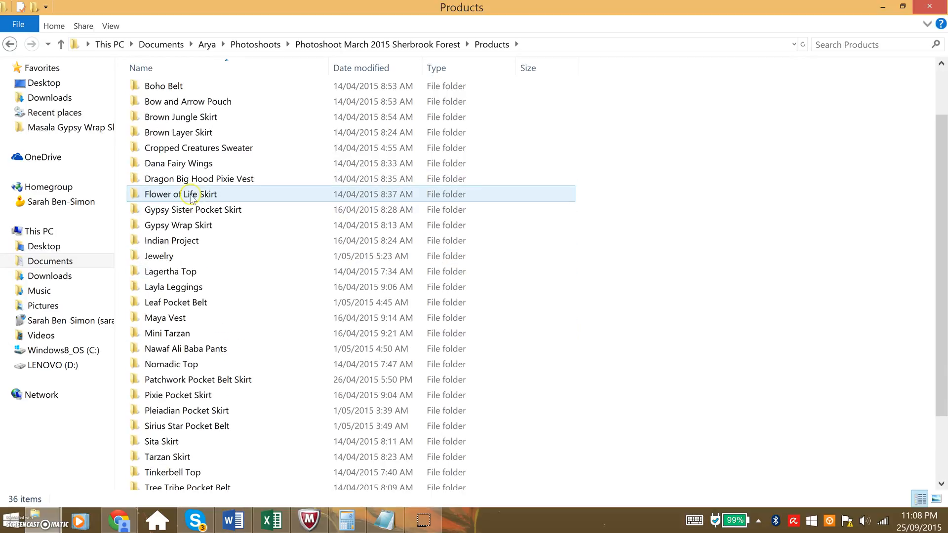
scroll(208, 119, "up", 2)
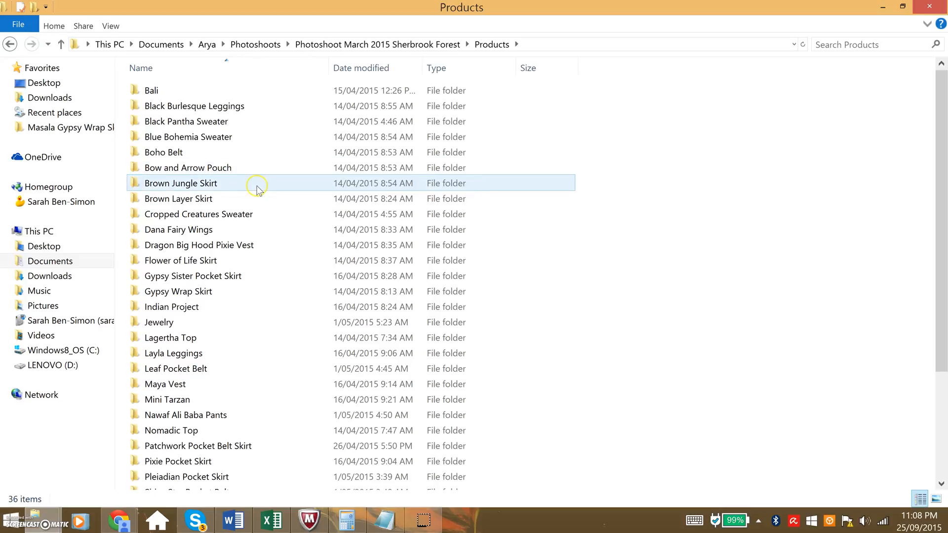
scroll(233, 324, "down", 1)
scroll(239, 376, "down", 2)
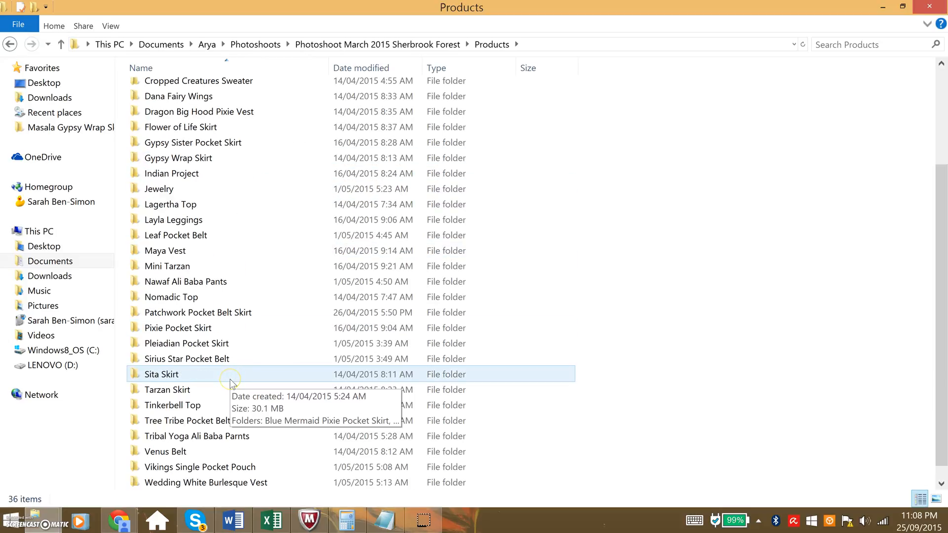
left_click(260, 418)
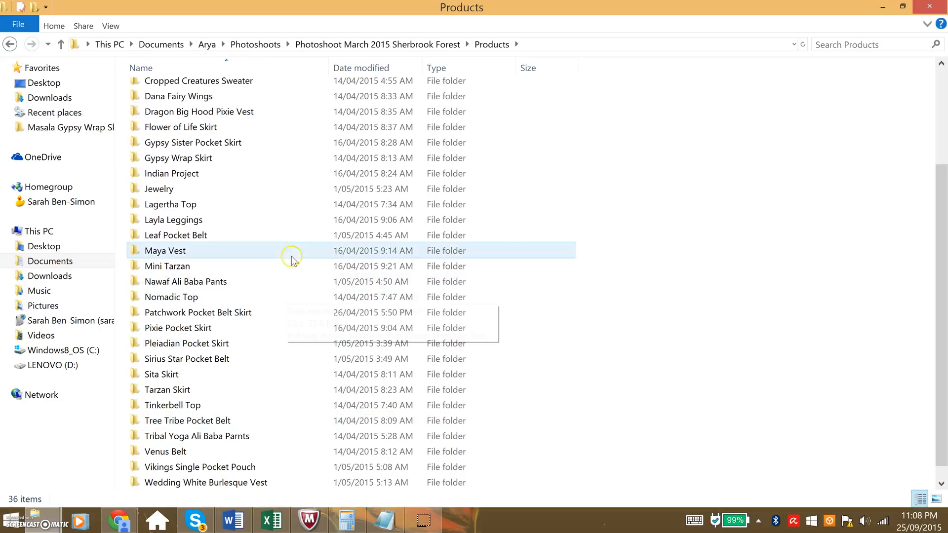
double_click(278, 133)
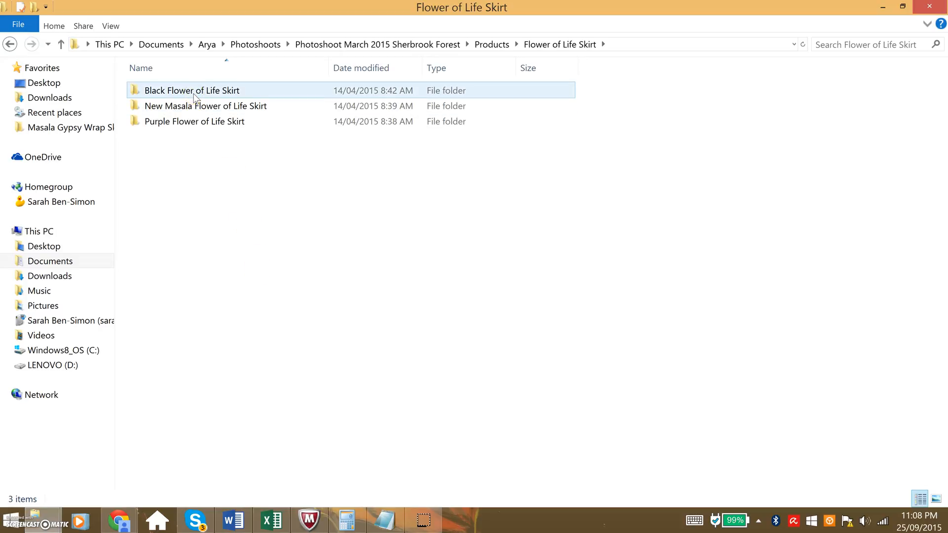
View the photos in the Black Flower of Life Skirt folder and go back to the Flower of Life Skirt folder.
left_click(194, 97)
left_click(195, 97)
left_click(215, 168)
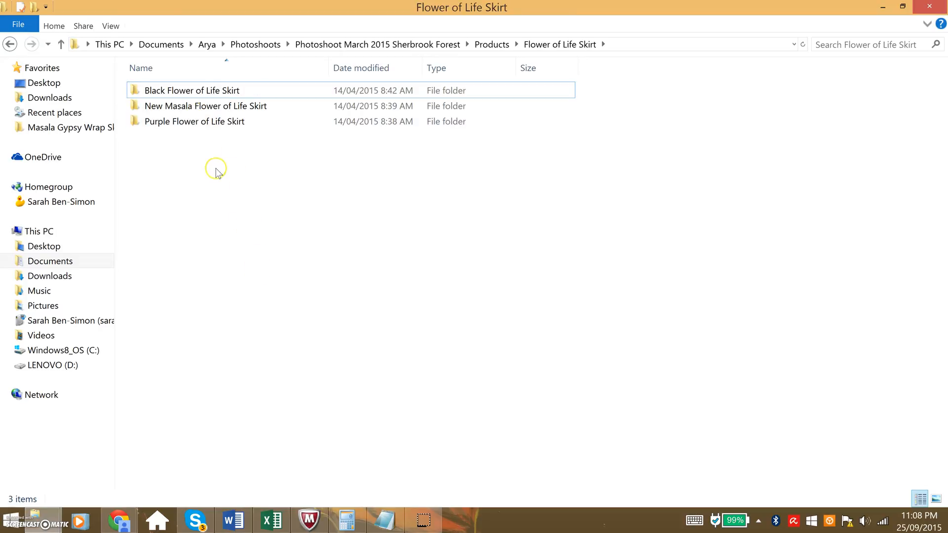
double_click(208, 94)
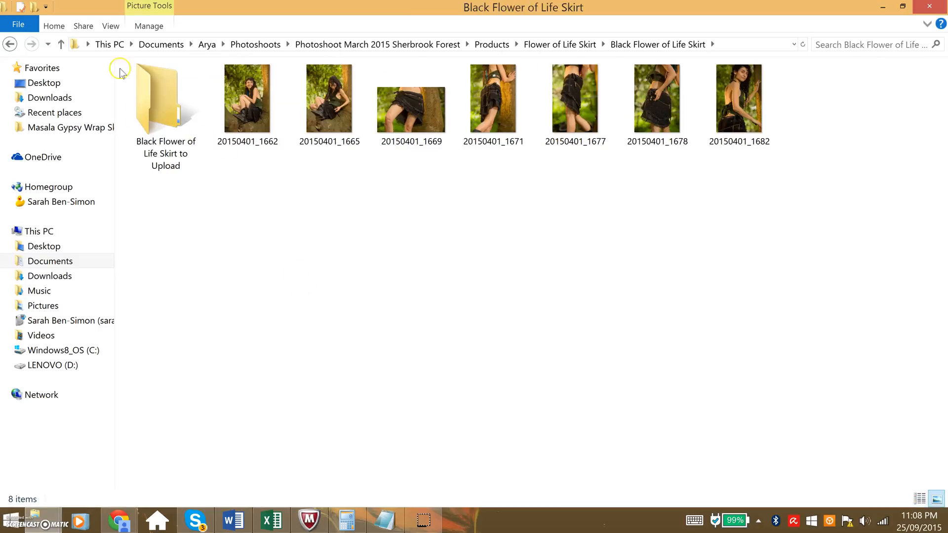
left_click(9, 44)
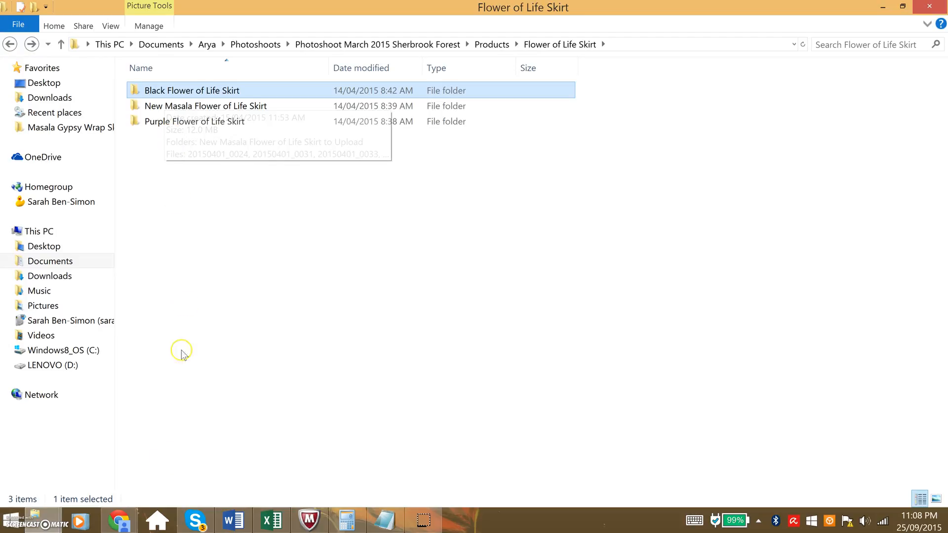
Switch back to the eBay variation details in Chrome and remove the Brown and Green colours.
left_click(119, 516)
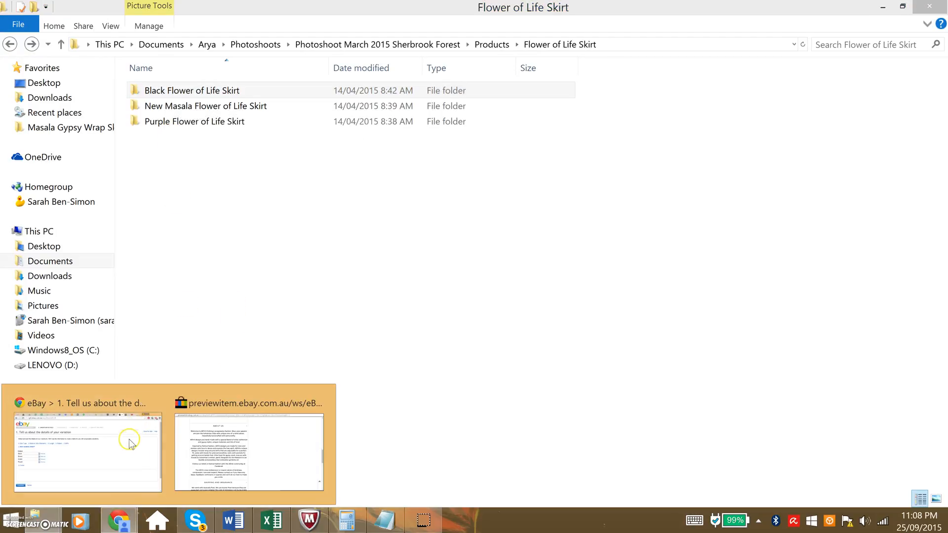
left_click(163, 444)
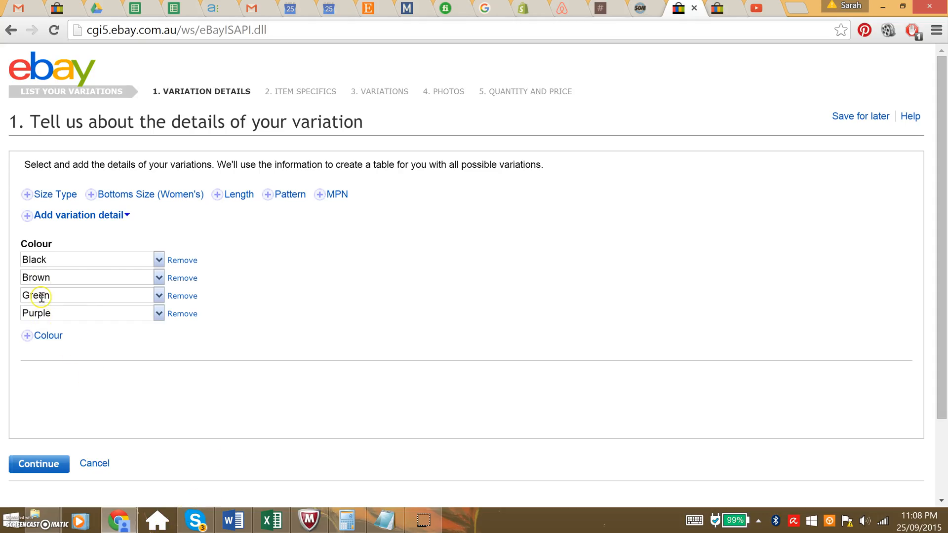
left_click(180, 281)
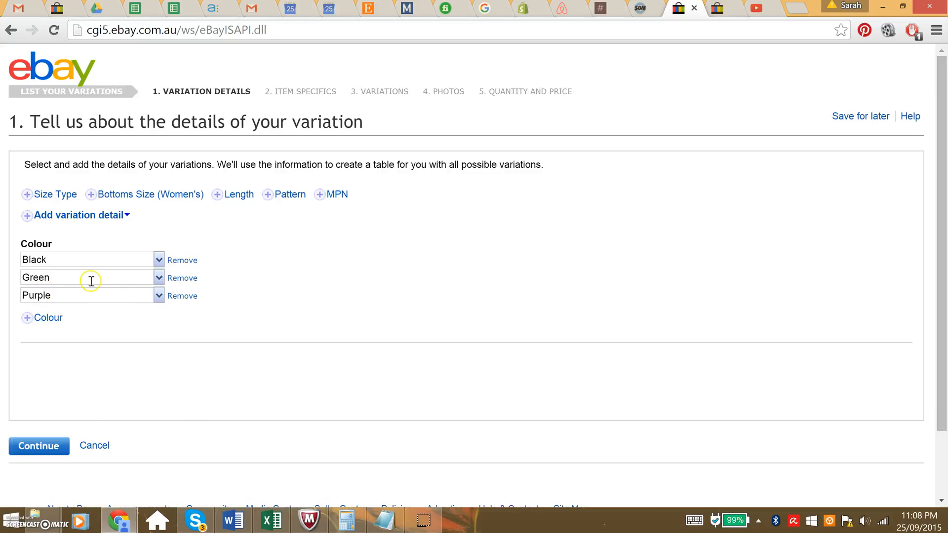
left_click(181, 278)
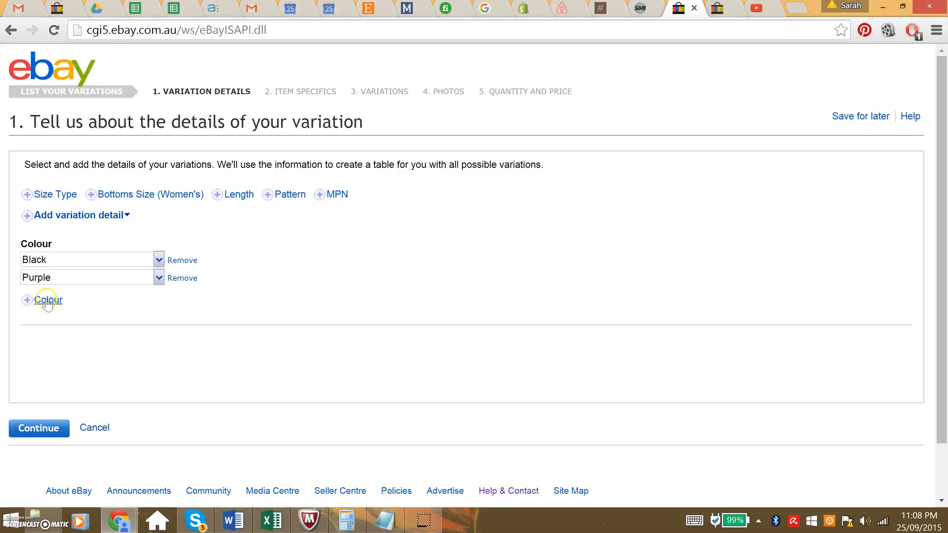
Add Masala as a third colour, continue to the item specifics and agree to replace the existing variations.
left_click(48, 300)
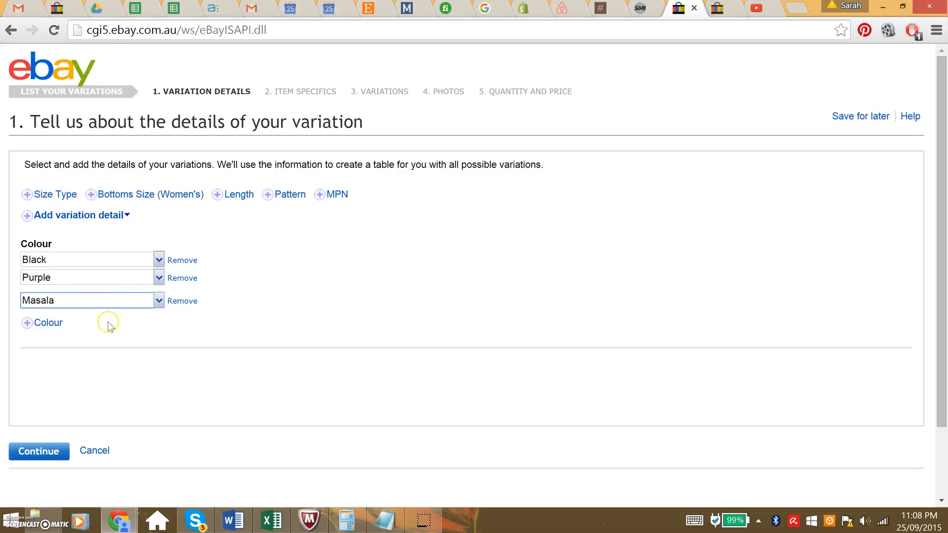
left_click(52, 447)
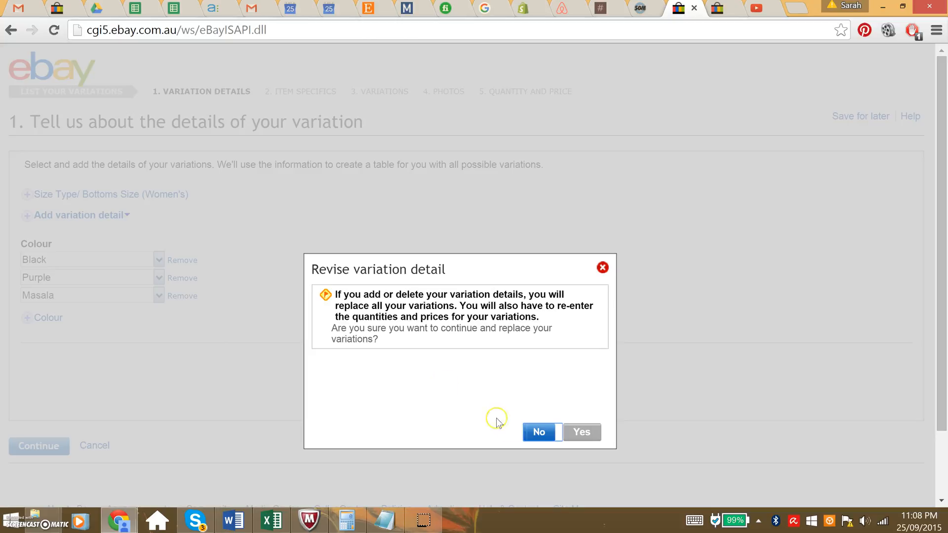
left_click(581, 432)
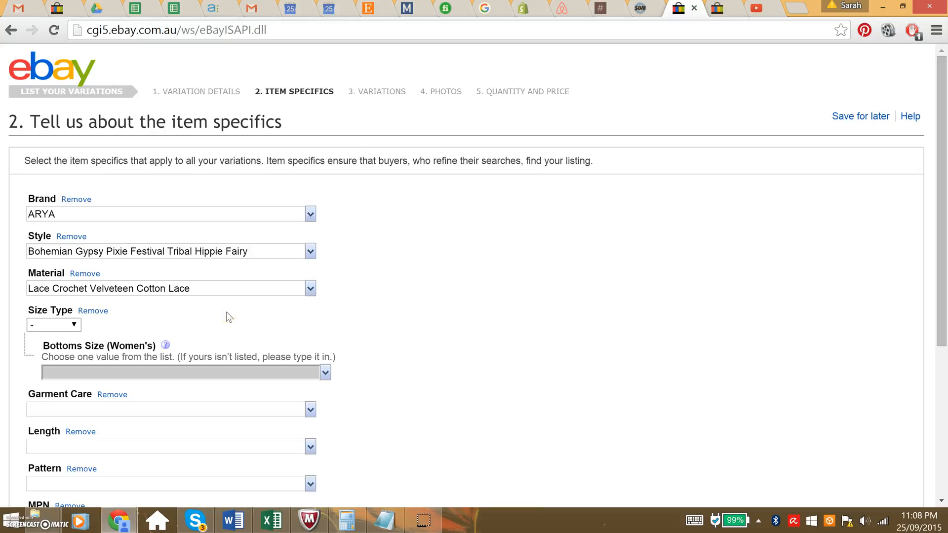
Review the template's item specifics, checking the brand and style wording against the Flower of Life Skirt.
scroll(226, 312, "down", 1)
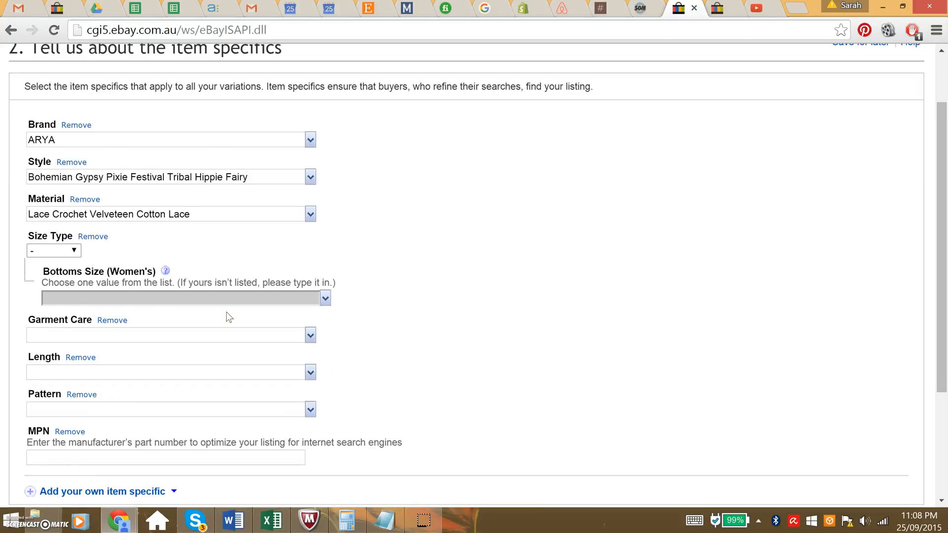
scroll(227, 312, "up", 1)
scroll(226, 312, "down", 3)
scroll(226, 312, "up", 3)
left_click(61, 121)
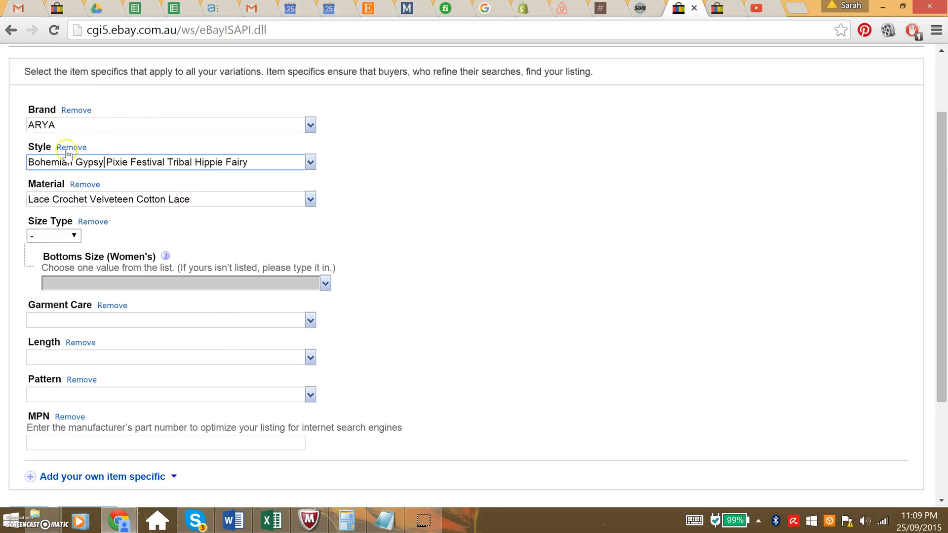
left_click(38, 164)
left_click_drag(72, 163, 251, 164)
left_click(253, 164)
left_click(215, 187)
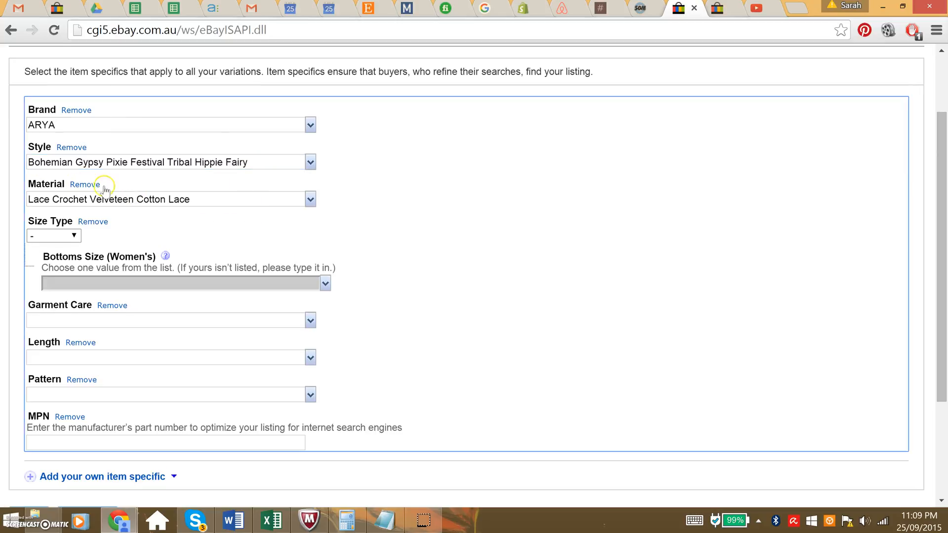
Shorten the material to Lace Crochet Cotton by deleting Velveteen and the second Lace.
left_click(139, 199)
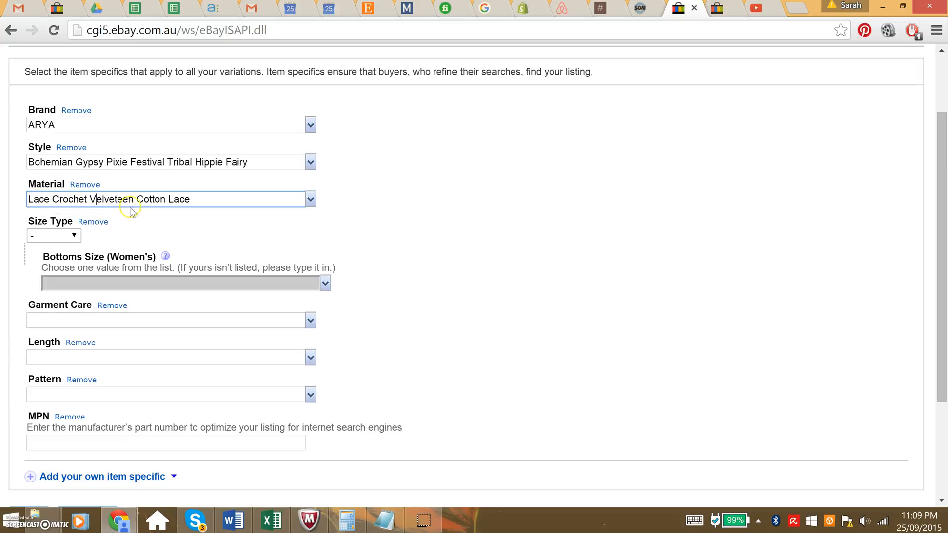
left_click(95, 193, "shift")
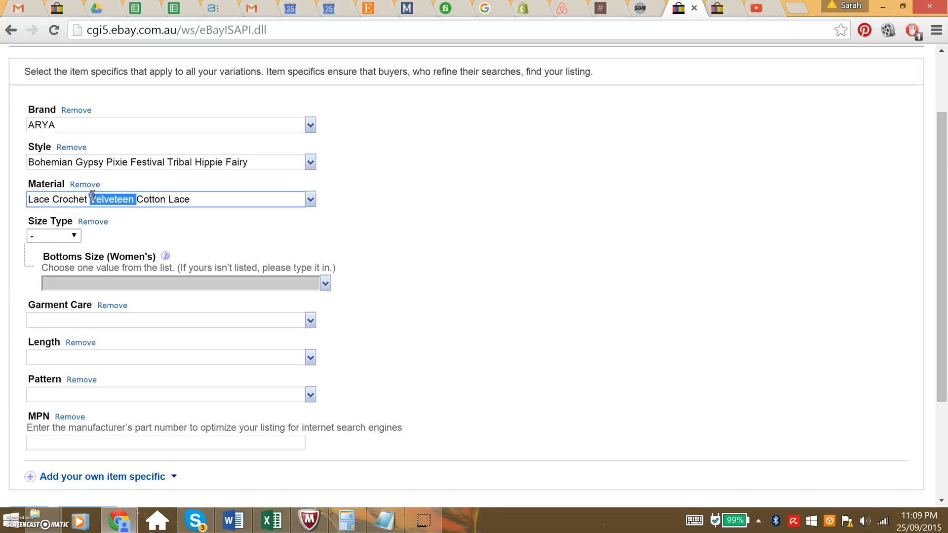
key("BackSpace")
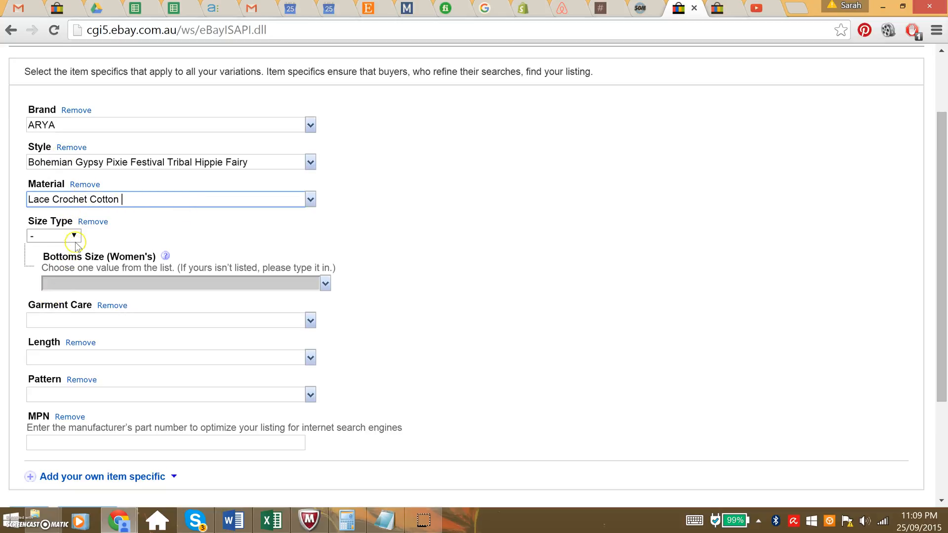
Remove the bottoms size, garment care, length, pattern and MPN specifics, and continue past the variations review to the photos stage.
left_click(101, 223)
left_click(112, 258)
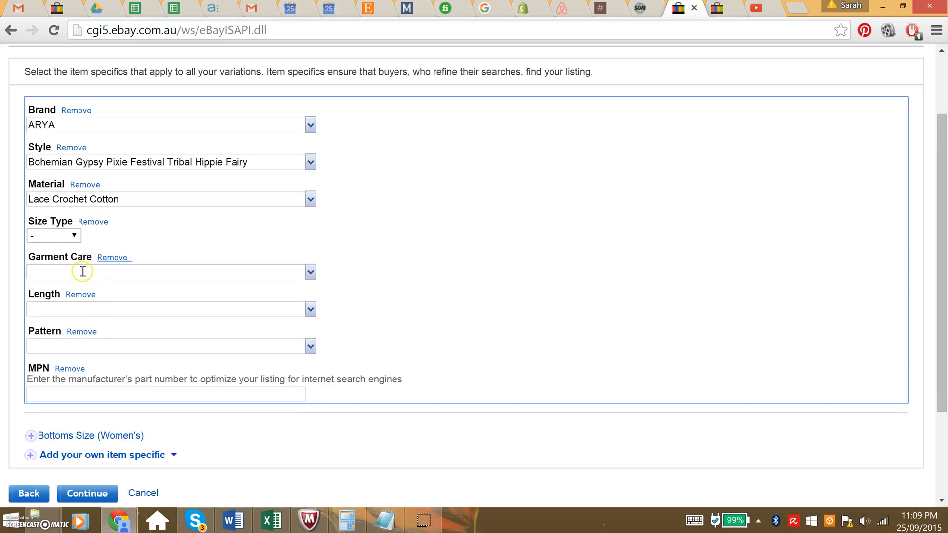
left_click(88, 257)
left_click(82, 295)
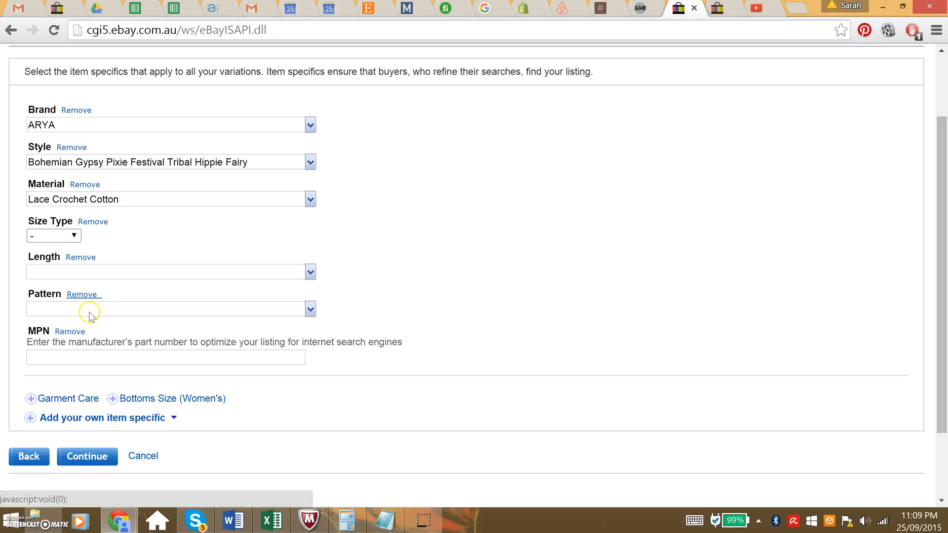
left_click(70, 257)
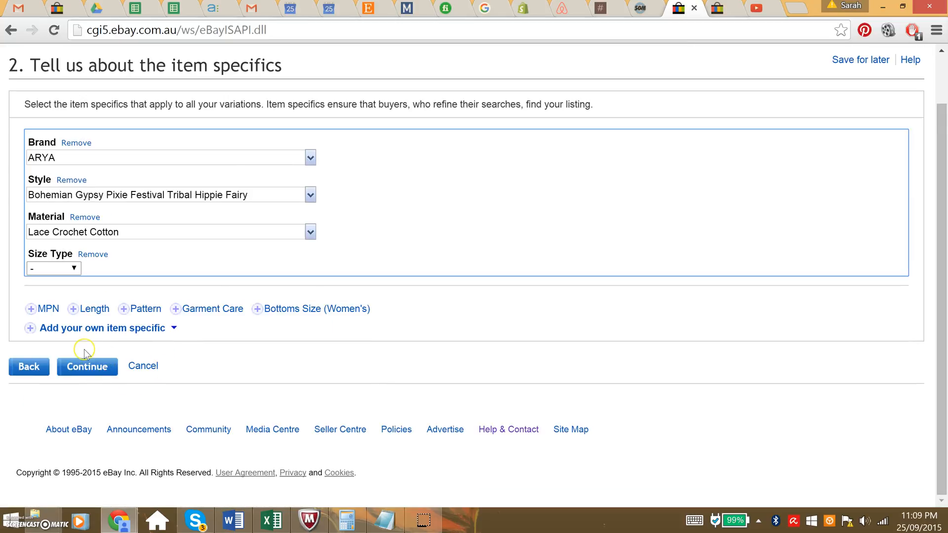
left_click(87, 368)
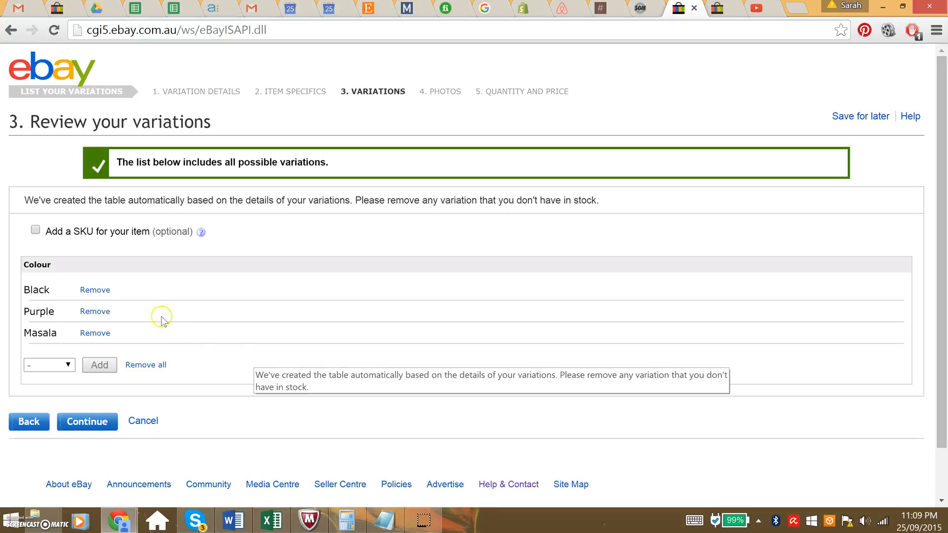
left_click(112, 422)
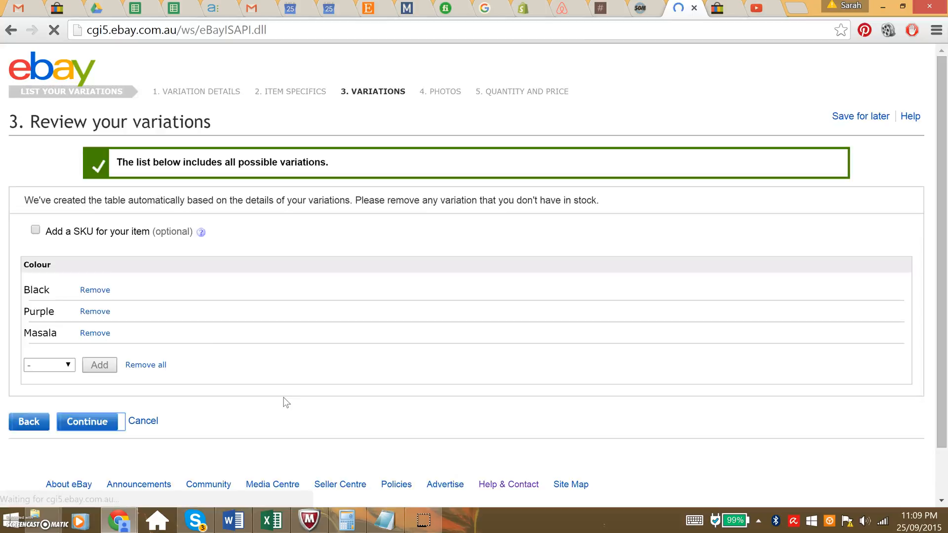
Remove all main photos carried over from the template and confirm the removal.
scroll(239, 325, "down", 1)
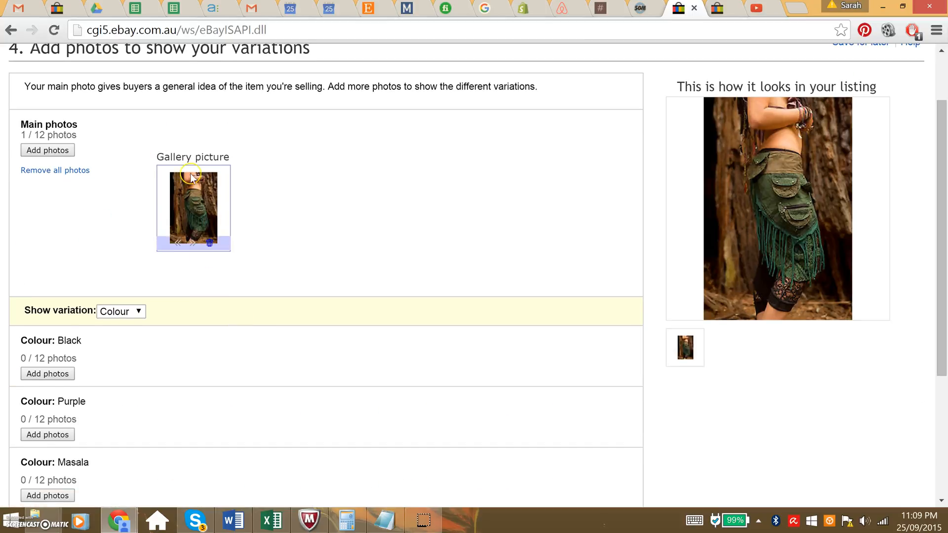
left_click(73, 173)
left_click(72, 173)
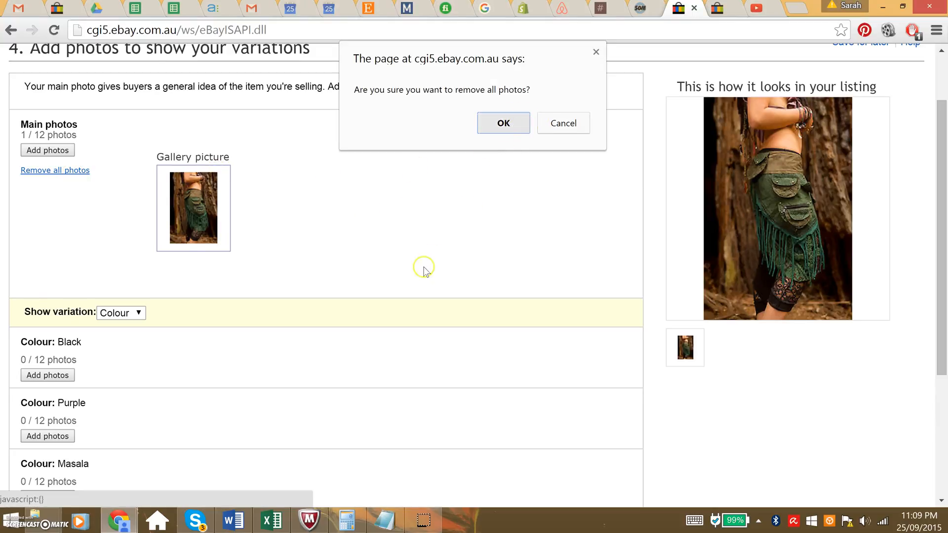
key("Return")
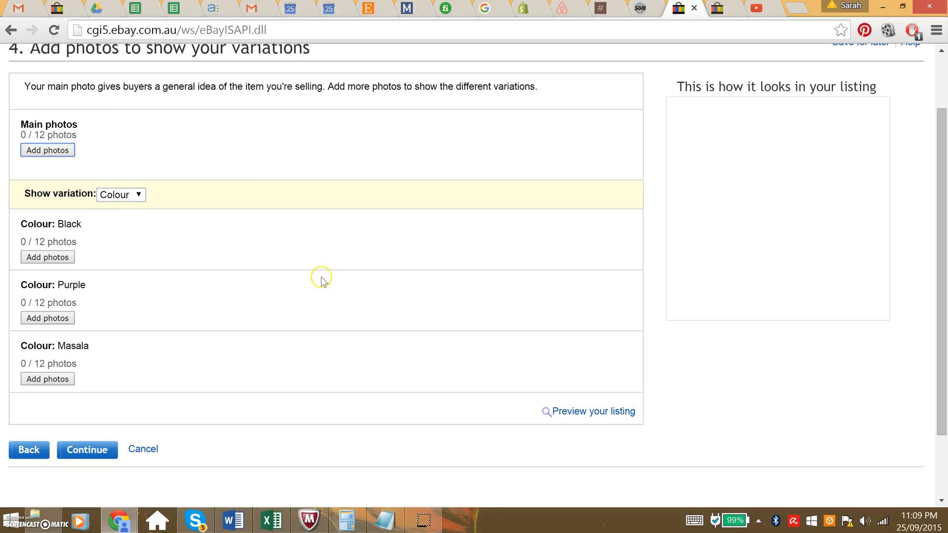
Start adding a main photo, browse to Arya, Photoshoots, Photoshoot March 2015 Sherbrook Forest, and discard the wrongly chosen 20150401_0066.jpg.
left_click(59, 154)
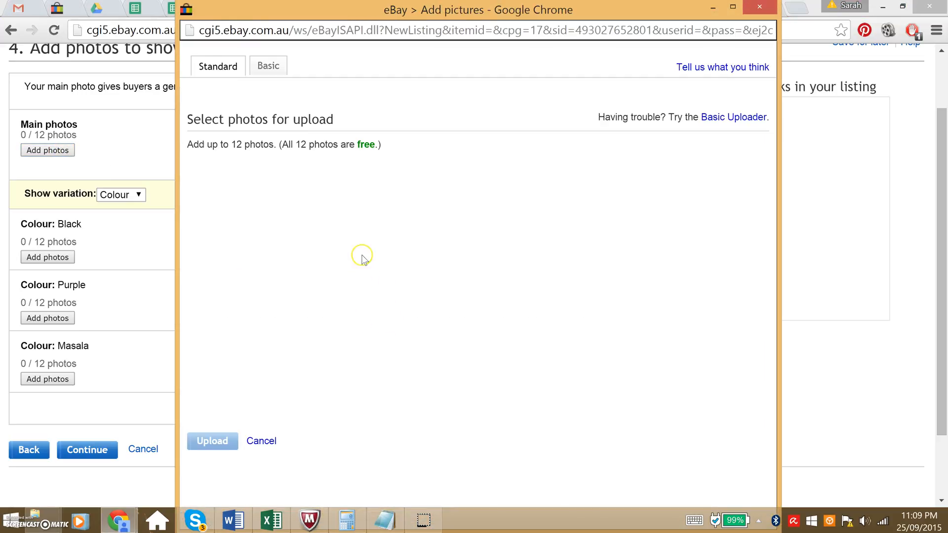
left_click(247, 172)
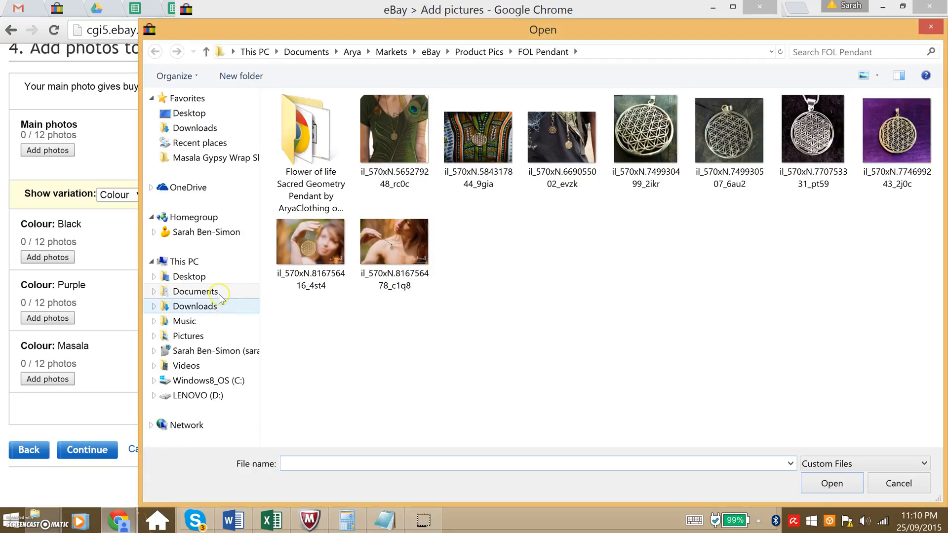
left_click(237, 292)
left_click(155, 51)
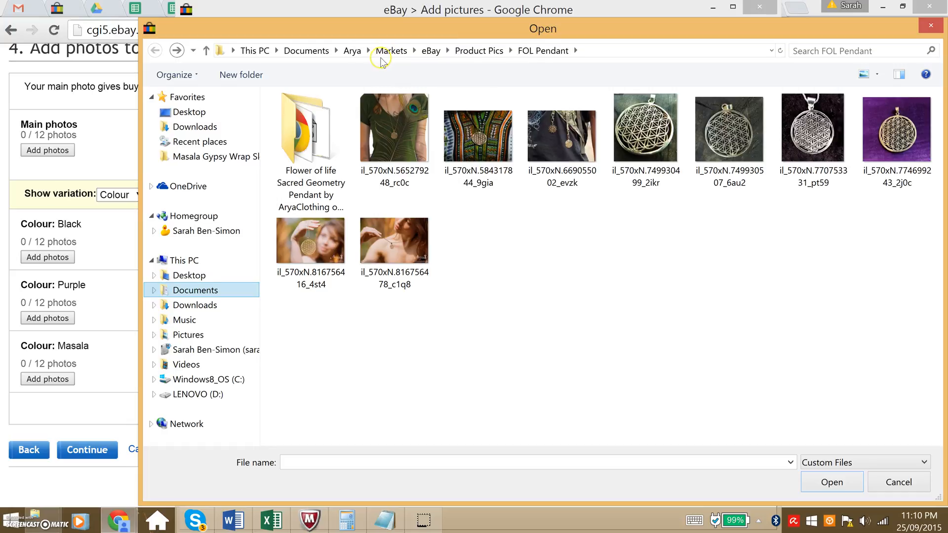
left_click(352, 51)
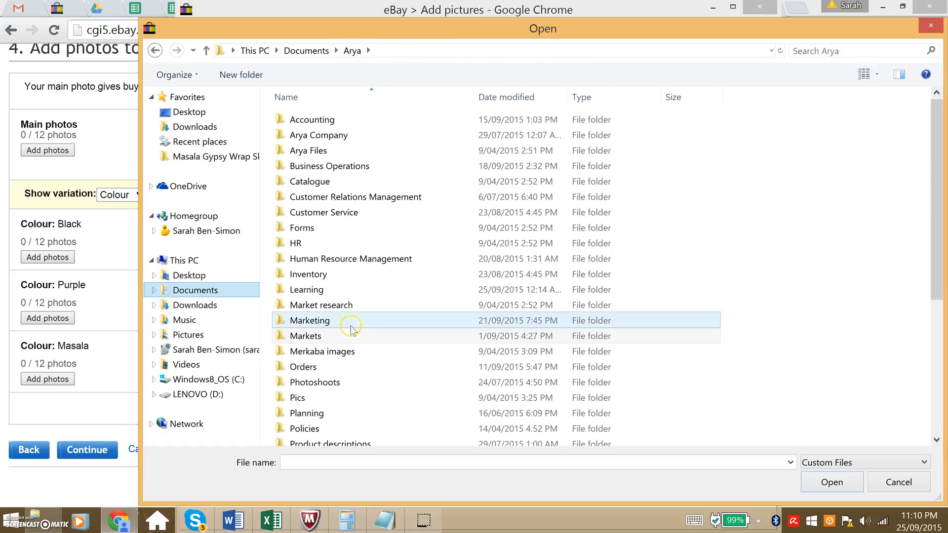
left_click(333, 383)
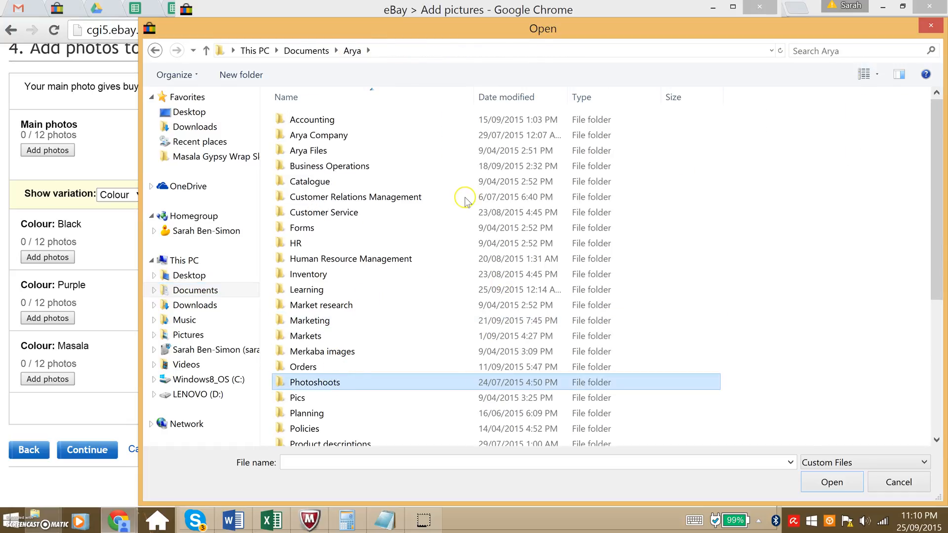
key("Return")
double_click(835, 332)
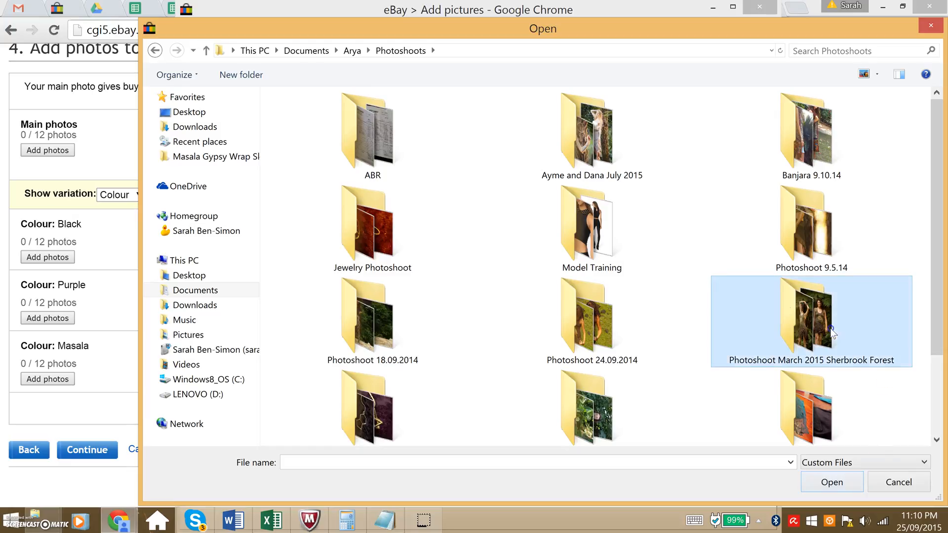
left_click(800, 318)
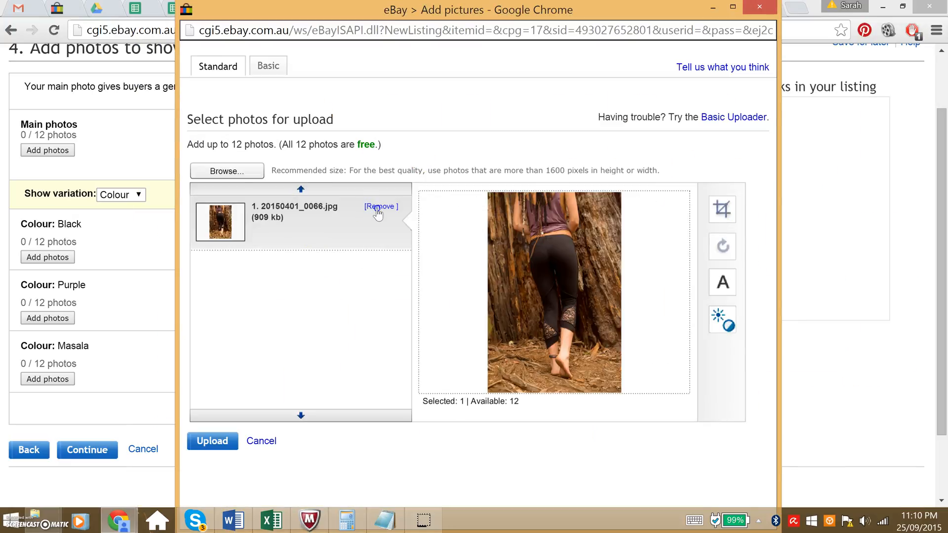
left_click(378, 206)
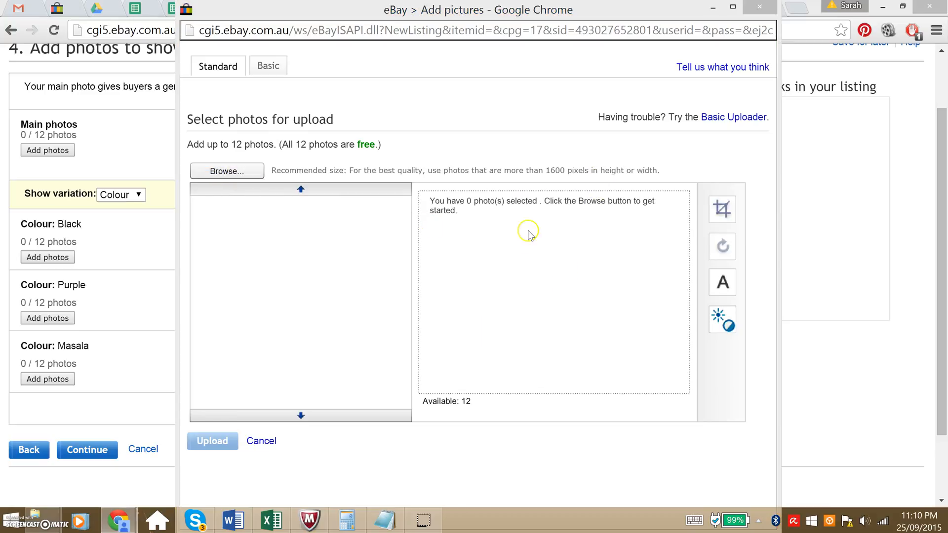
Upload photo 2 from the Black Flower of Life Skirt to Upload folder, under Products and Flower of Life Skirt, as the main photo.
left_click(528, 232)
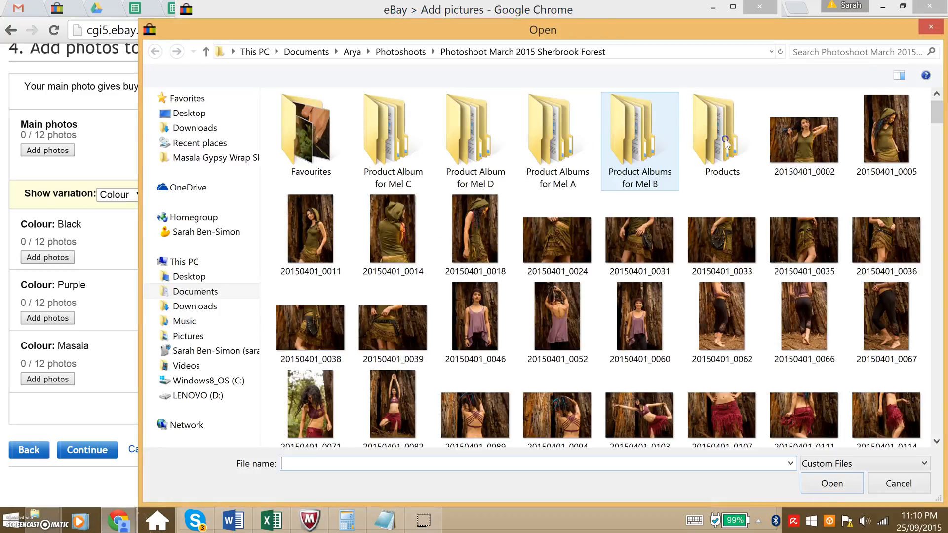
double_click(726, 142)
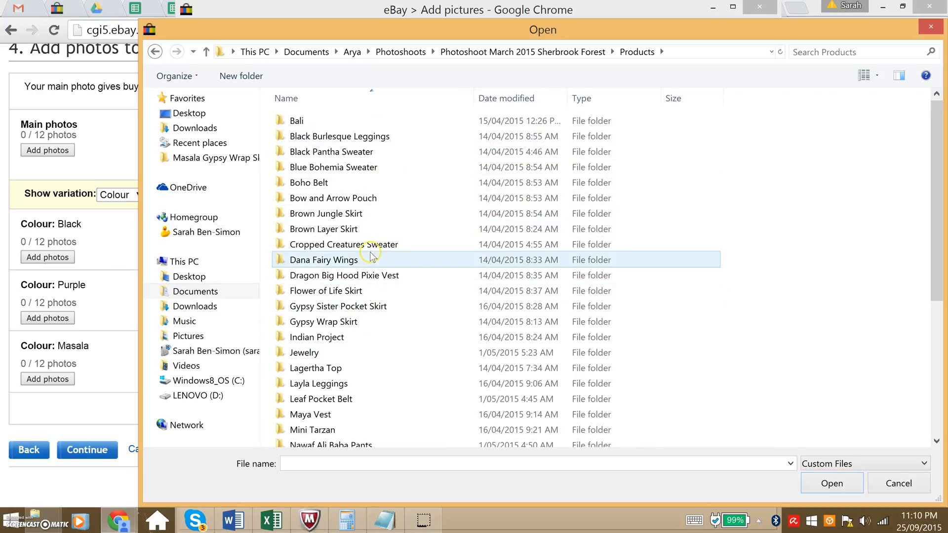
double_click(361, 290)
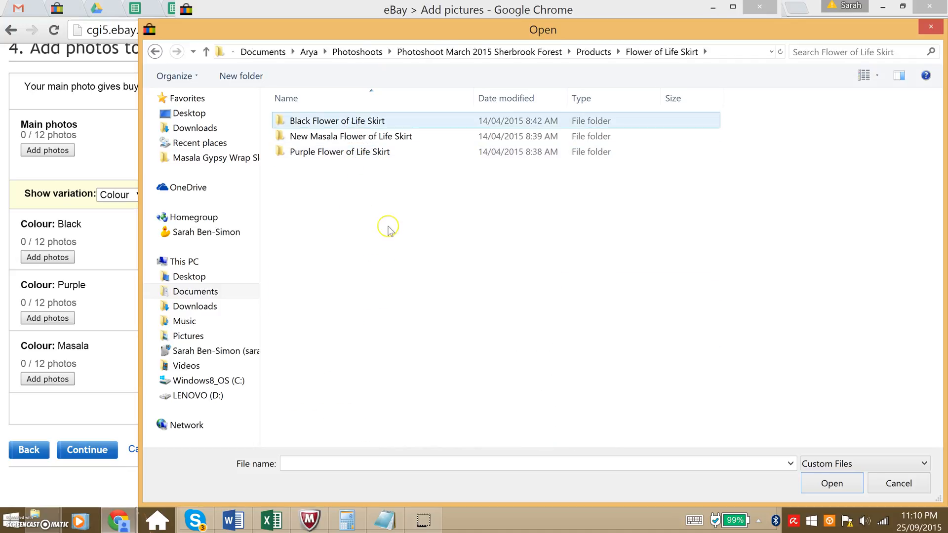
double_click(312, 128)
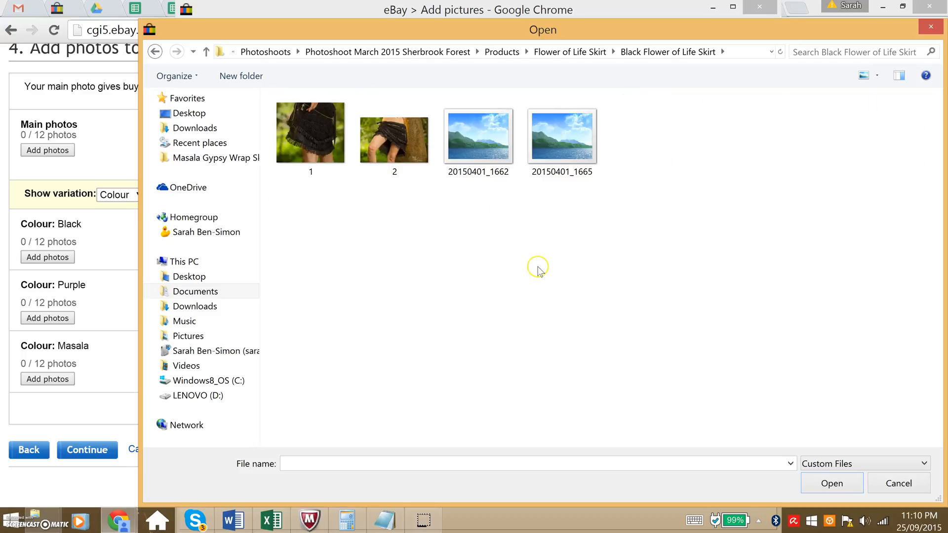
left_click(378, 132)
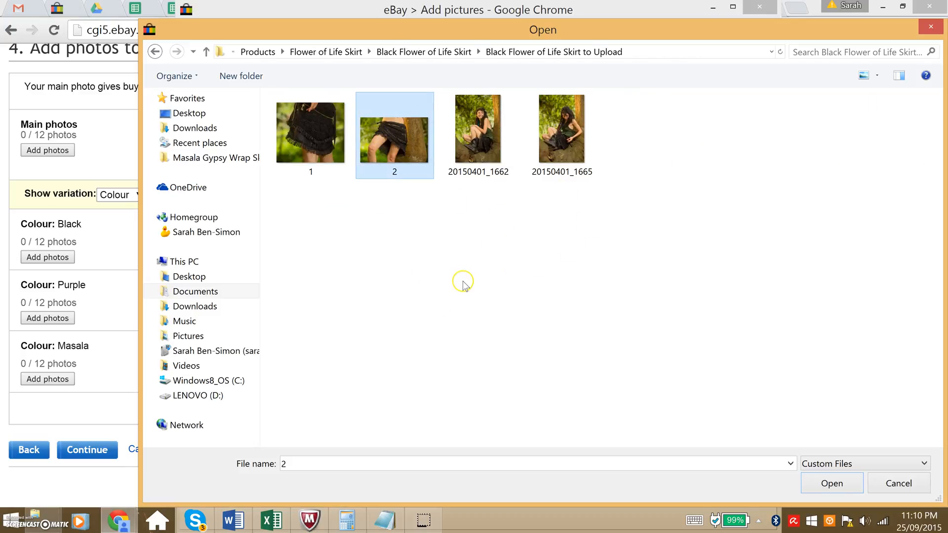
left_click(835, 485)
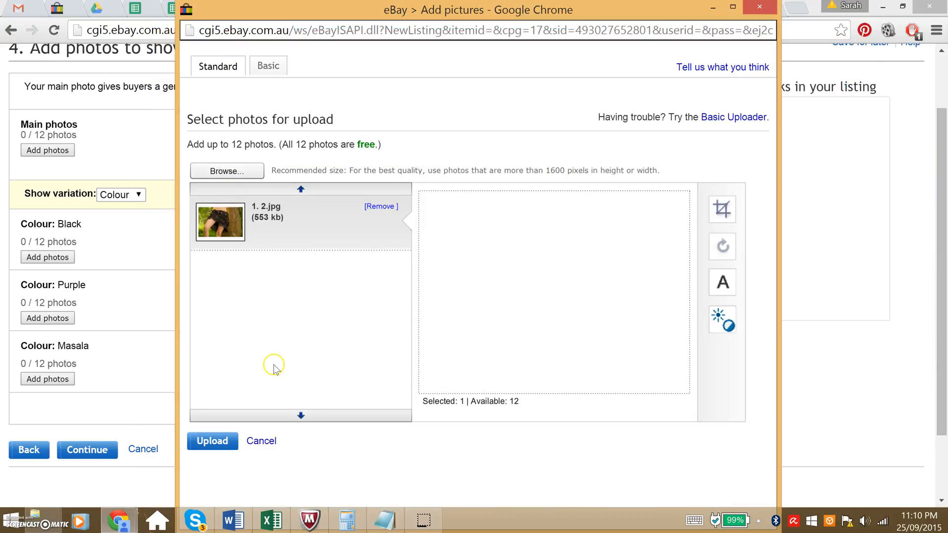
left_click(218, 442)
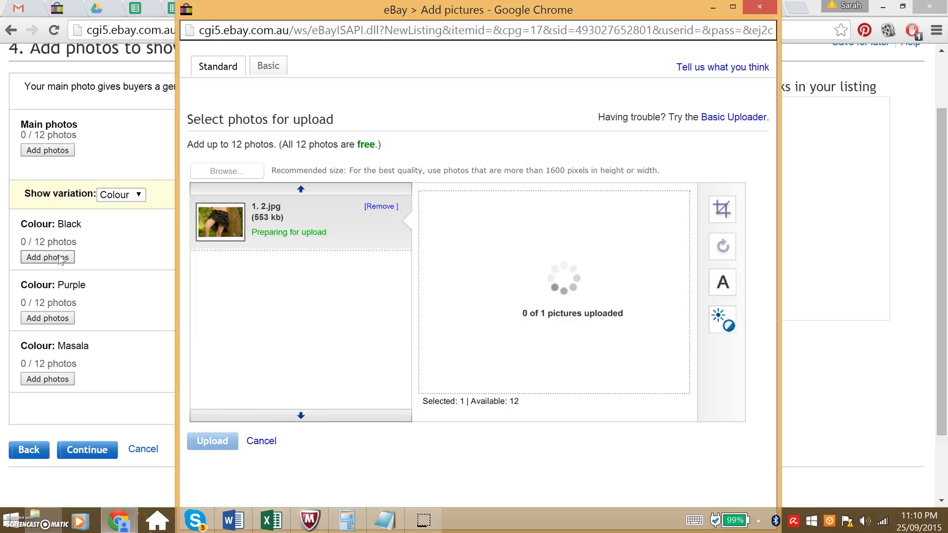
left_click(206, 185)
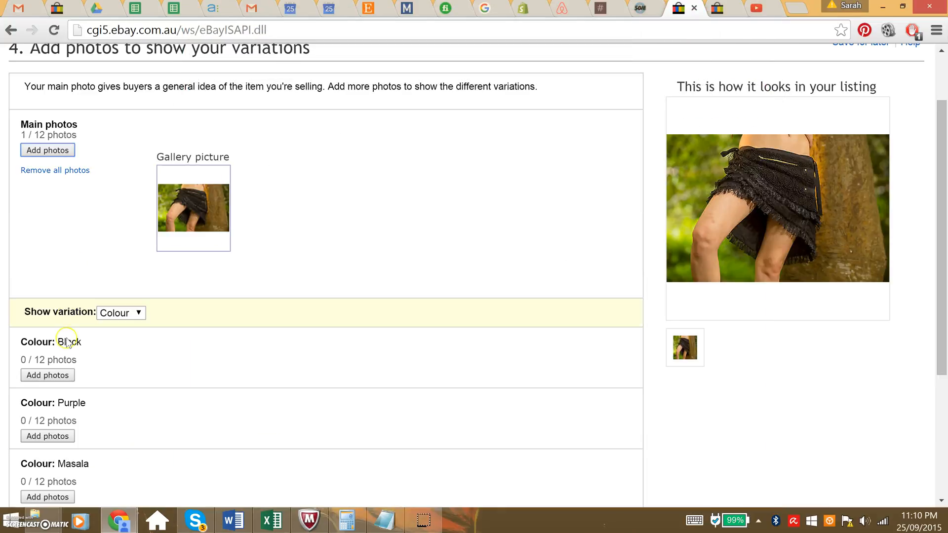
Upload photos 1, 20150401_1662 and 20150401_1665 from the Black Flower of Life Skirt to Upload folder for the Black colour variation.
left_click(67, 376)
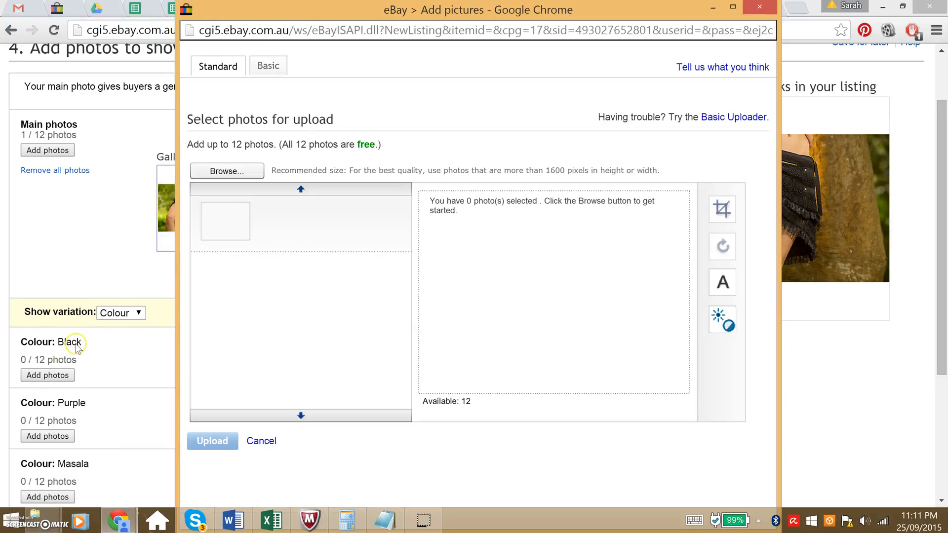
left_click(241, 173)
left_click(326, 158)
left_click(471, 130, "ctrl")
left_click(551, 139, "ctrl")
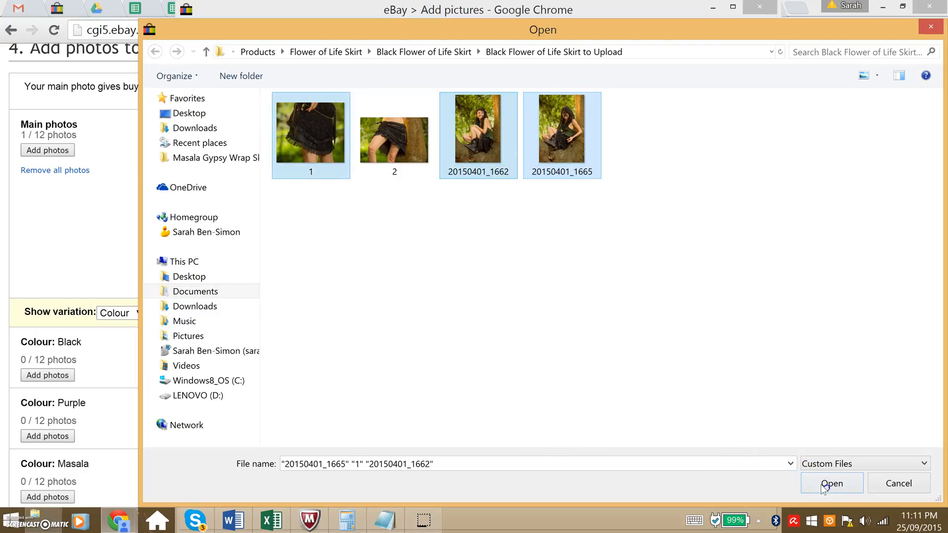
left_click(831, 483)
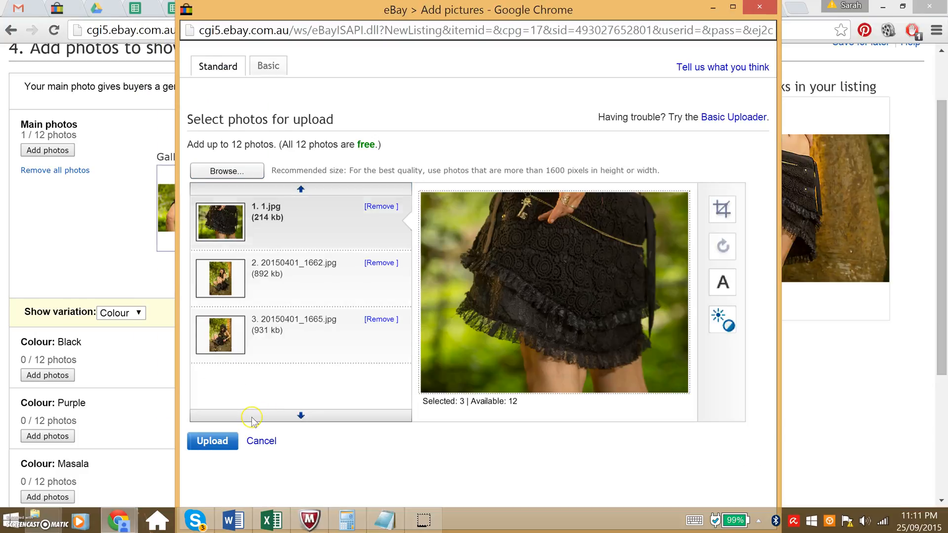
left_click(207, 441)
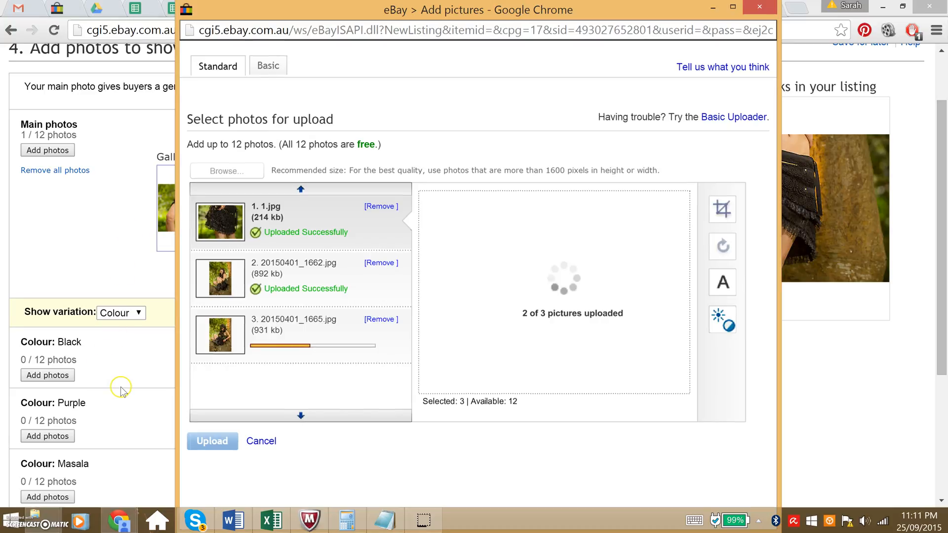
Start adding photos for the Purple colour variation and browse to the Purple Flower of Life Skirt to Upload folder under Products, Flower of Life Skirt.
scroll(161, 319, "down", 3)
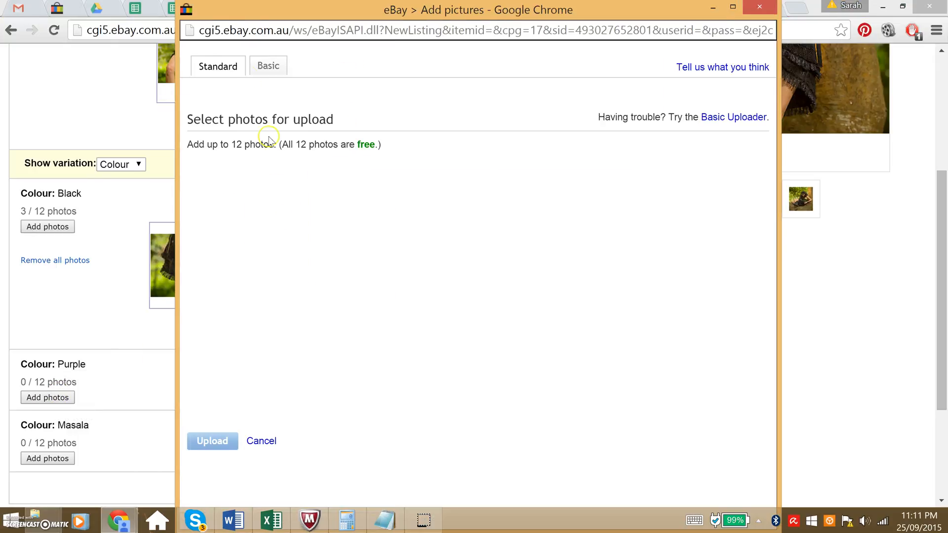
left_click(231, 169)
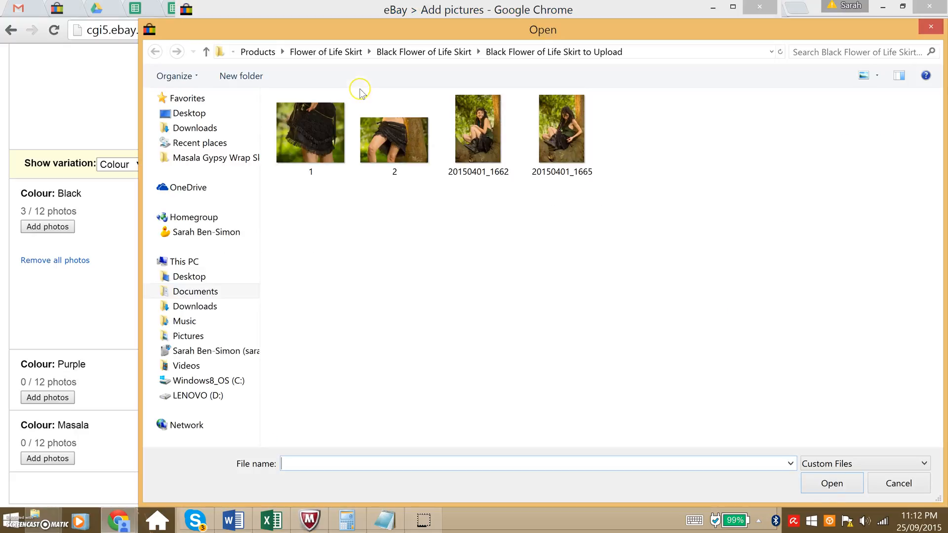
left_click(434, 50)
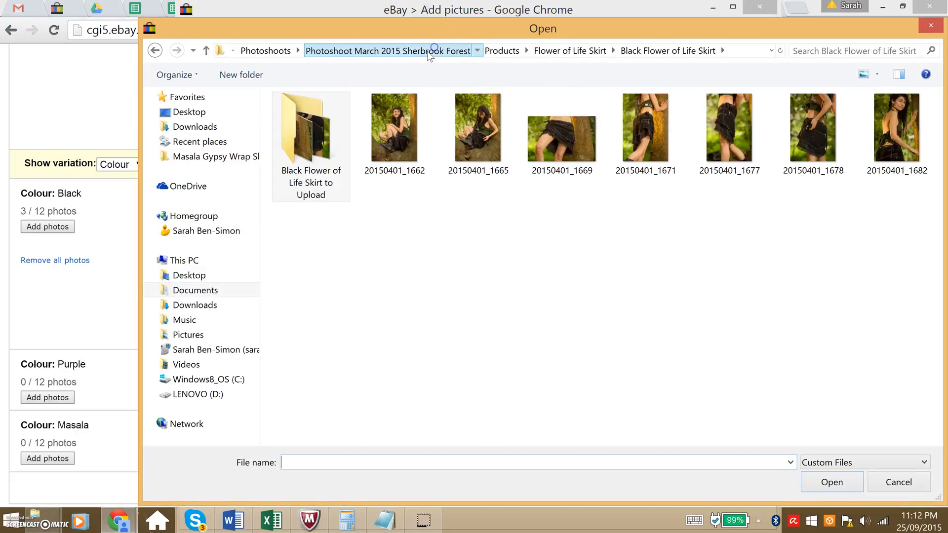
left_click(434, 49)
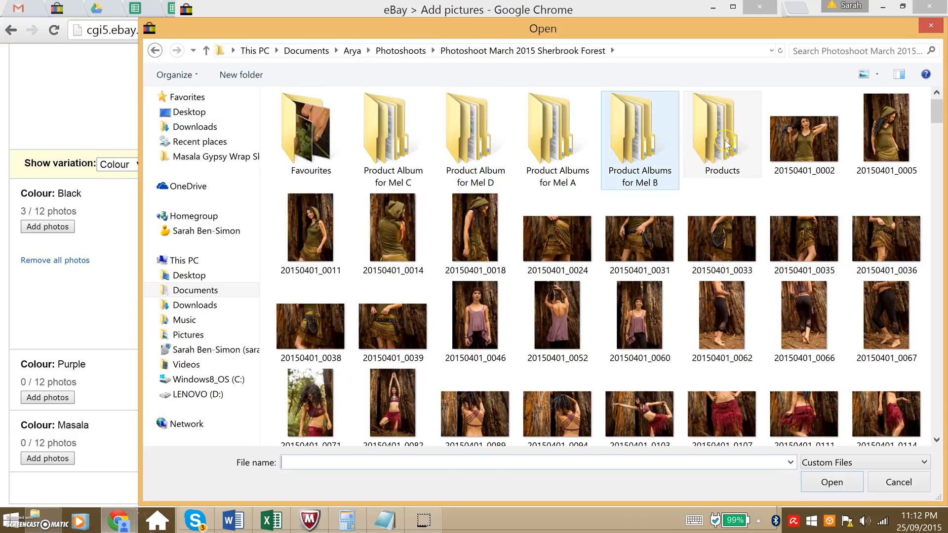
double_click(722, 140)
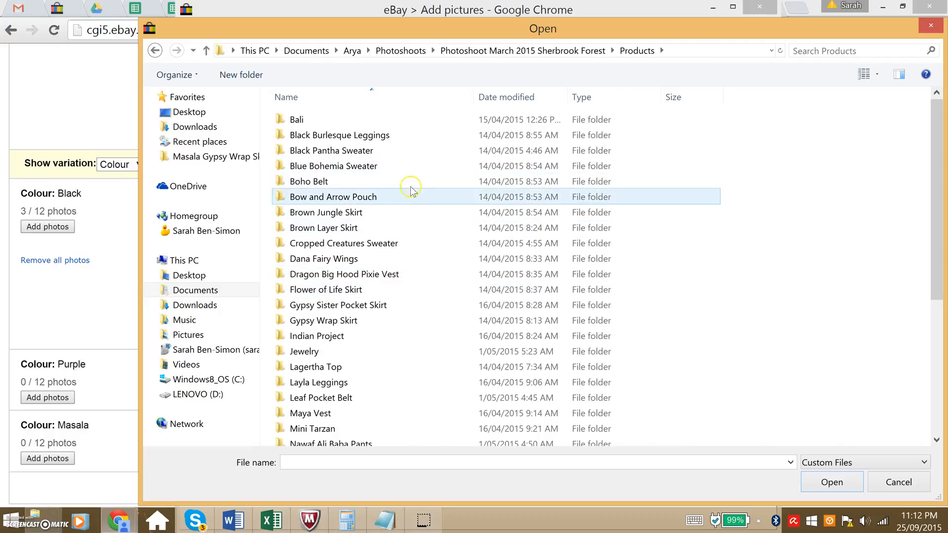
double_click(409, 289)
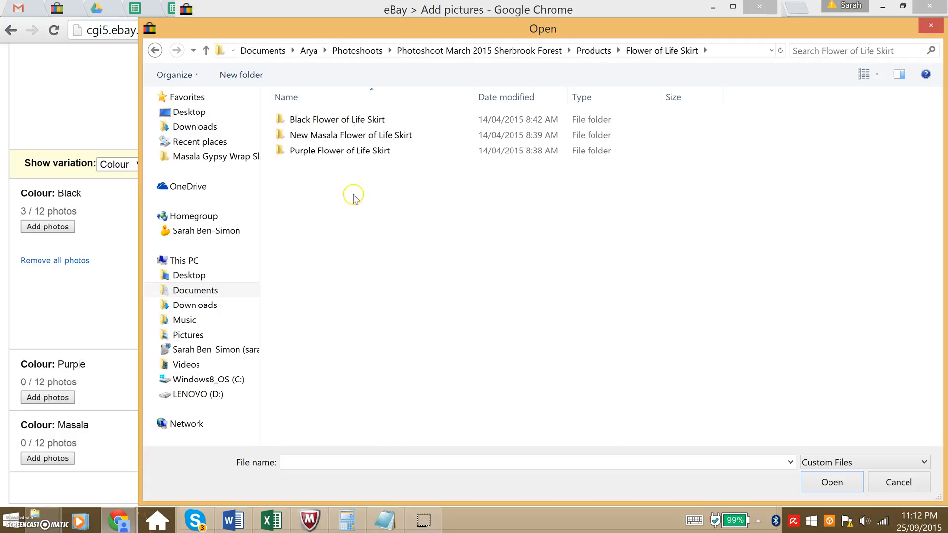
left_click(332, 148)
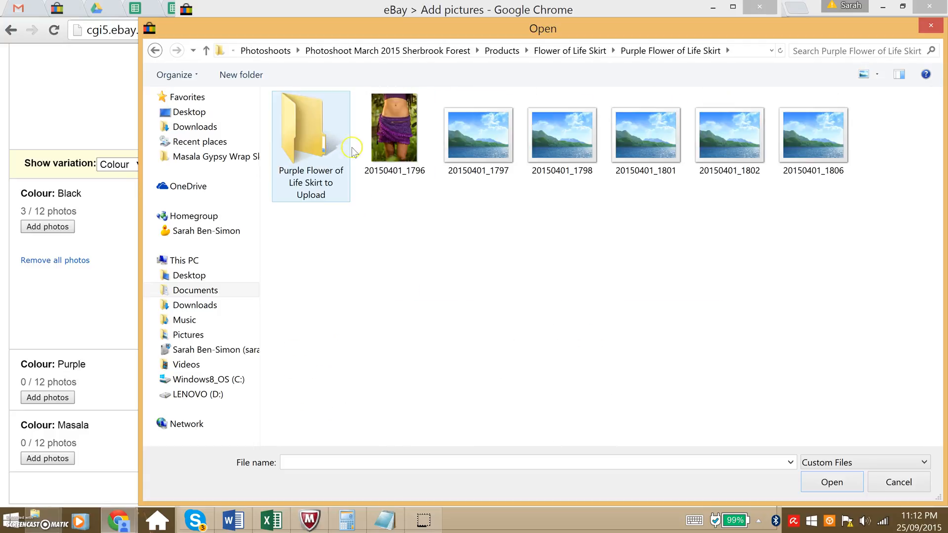
double_click(337, 139)
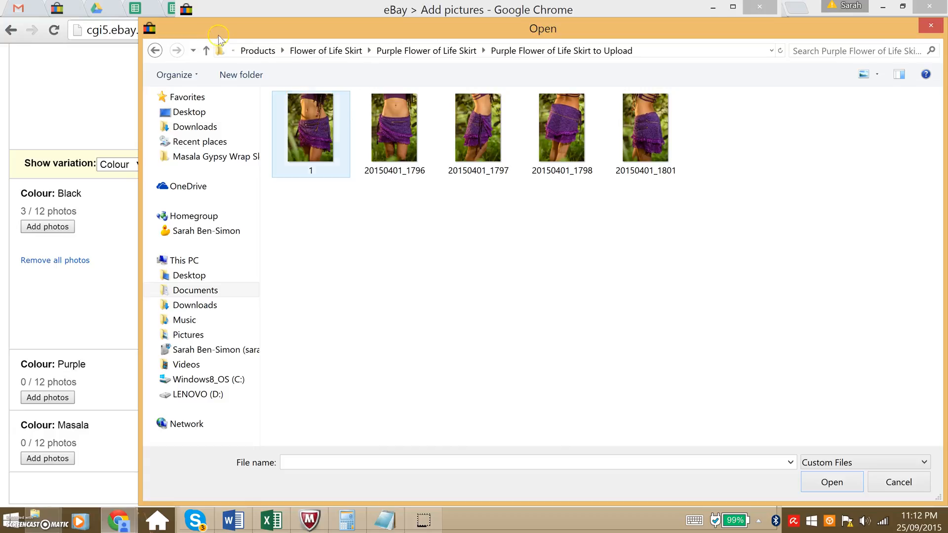
left_click(405, 118)
left_click(788, 134, "shift")
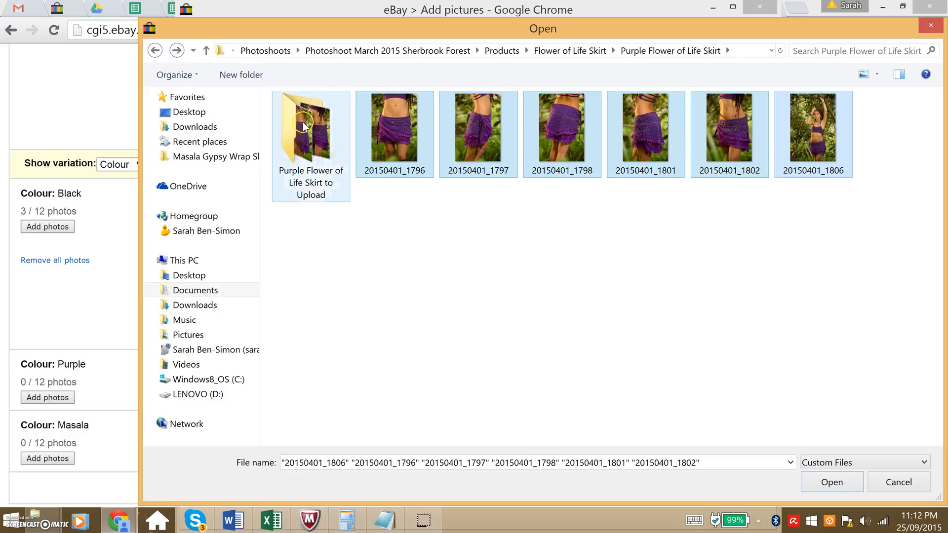
left_click(313, 136)
double_click(312, 135)
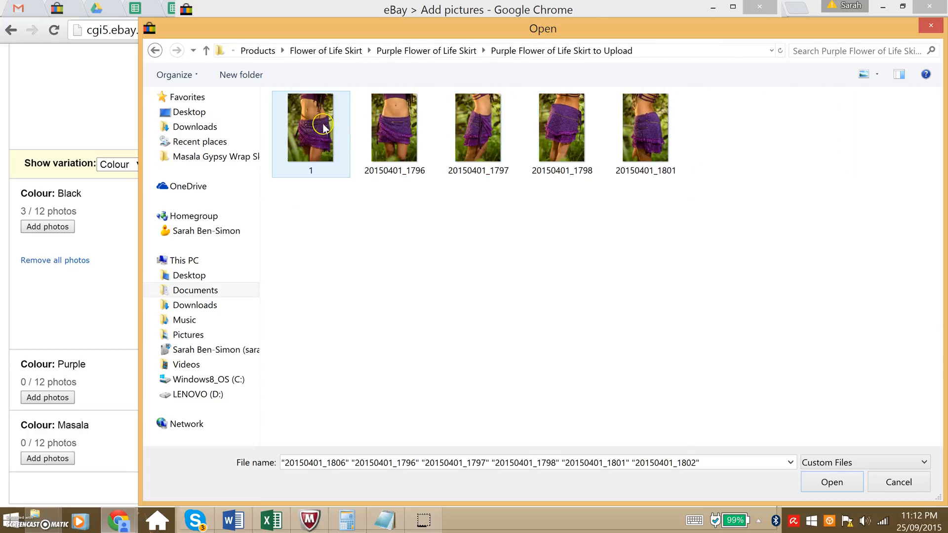
Upload photos 1, 20150401_1796, 20150401_1797, 20150401_1798 and 20150401_1801 for the Purple colour variation.
left_click(321, 124)
left_click(632, 130, "shift")
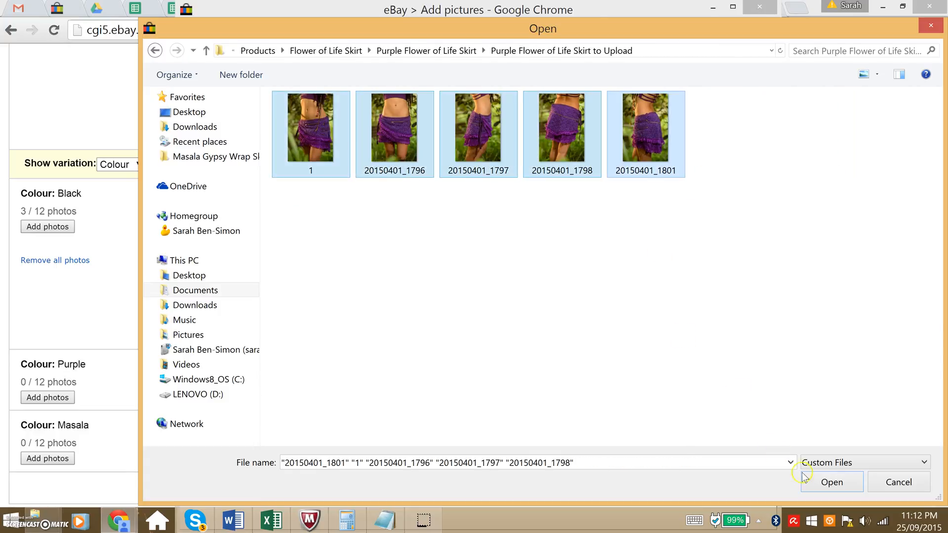
key("Return")
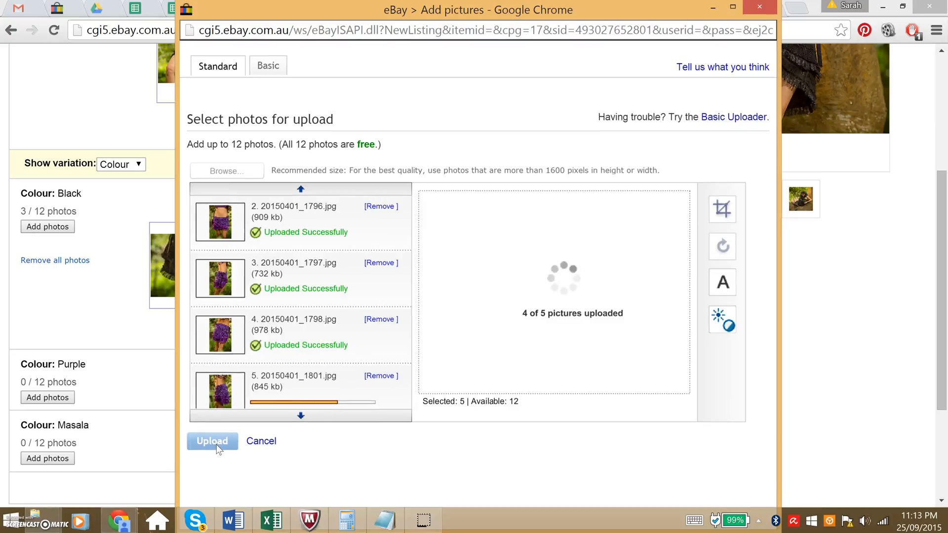
left_click(216, 445)
Start adding photos for the Masala colour variation.
scroll(217, 436, "down", 5)
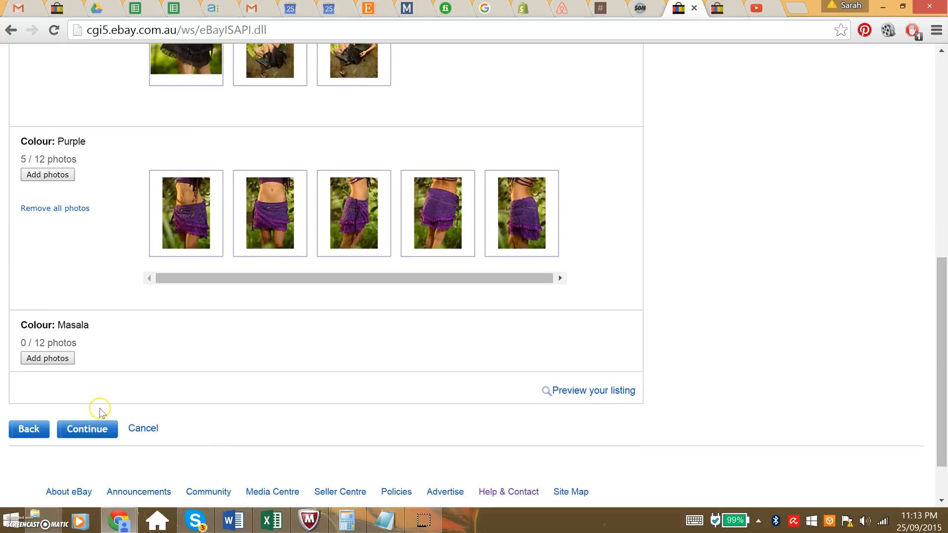
left_click(50, 359)
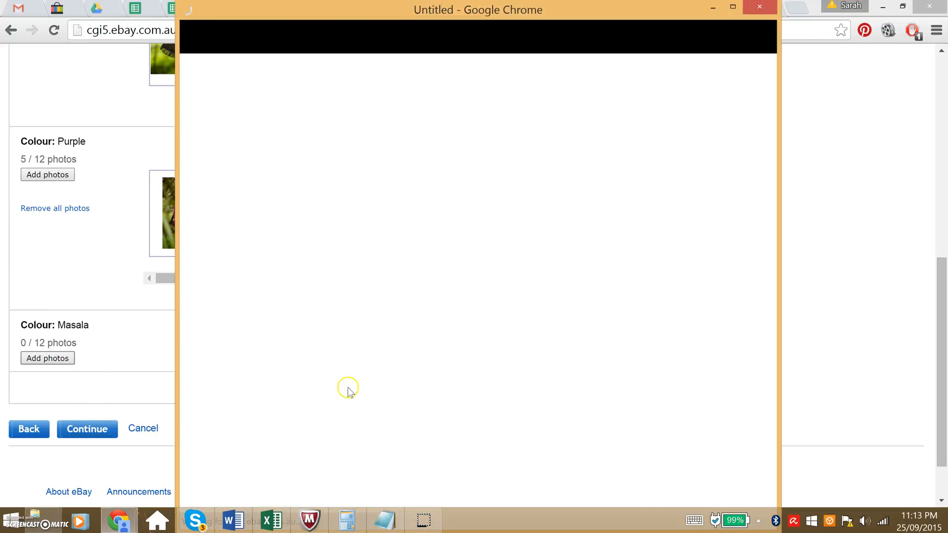